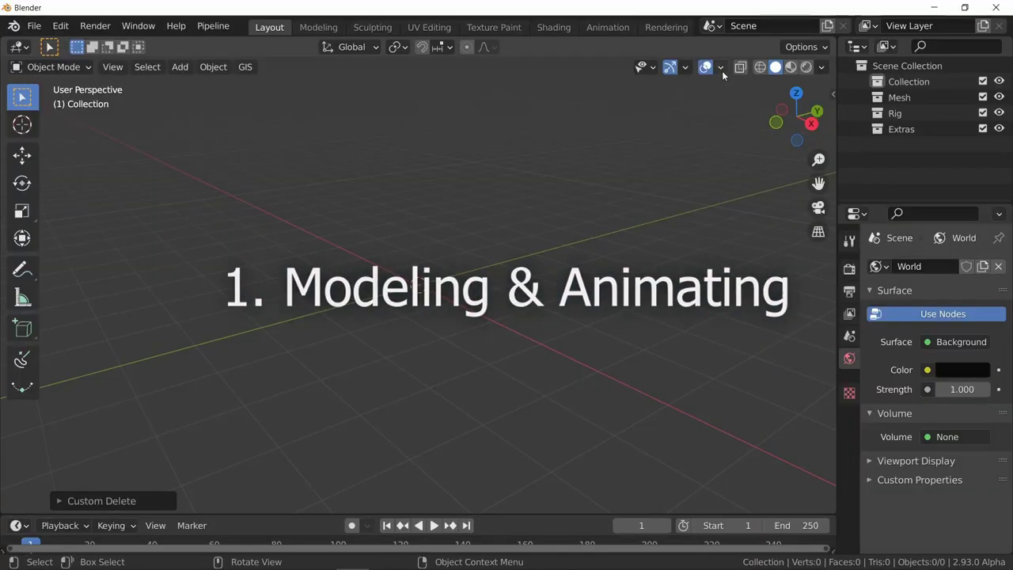
# Step: Add a plane mesh and stretch its geometry along the X axis into a rectangle
pyautogui.click(721, 66)
pyautogui.hotkey('shift', 'a')
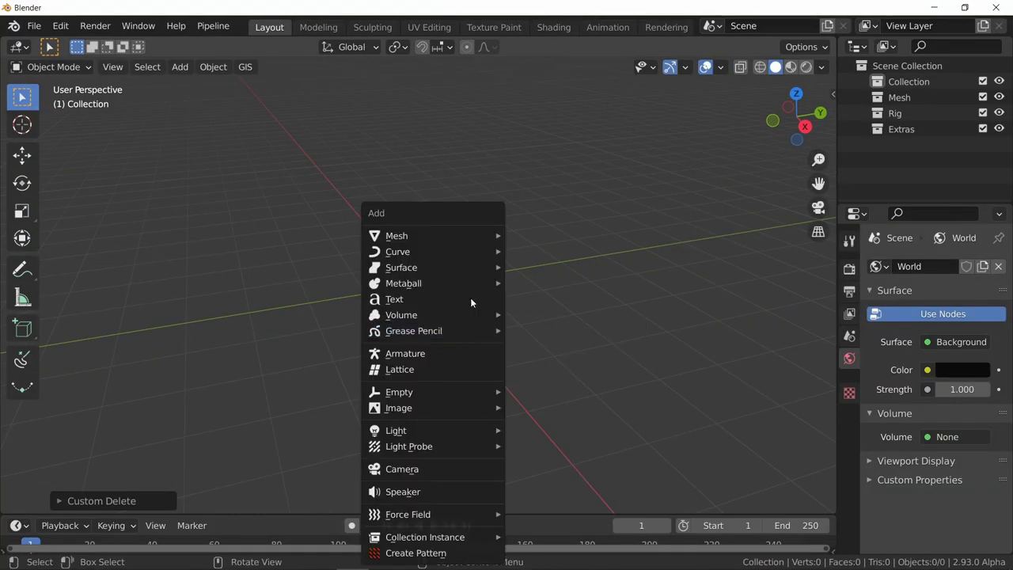
pyautogui.moveTo(396, 233)
pyautogui.click(538, 232)
pyautogui.press('Tab')
pyautogui.press('s')
pyautogui.press('x')
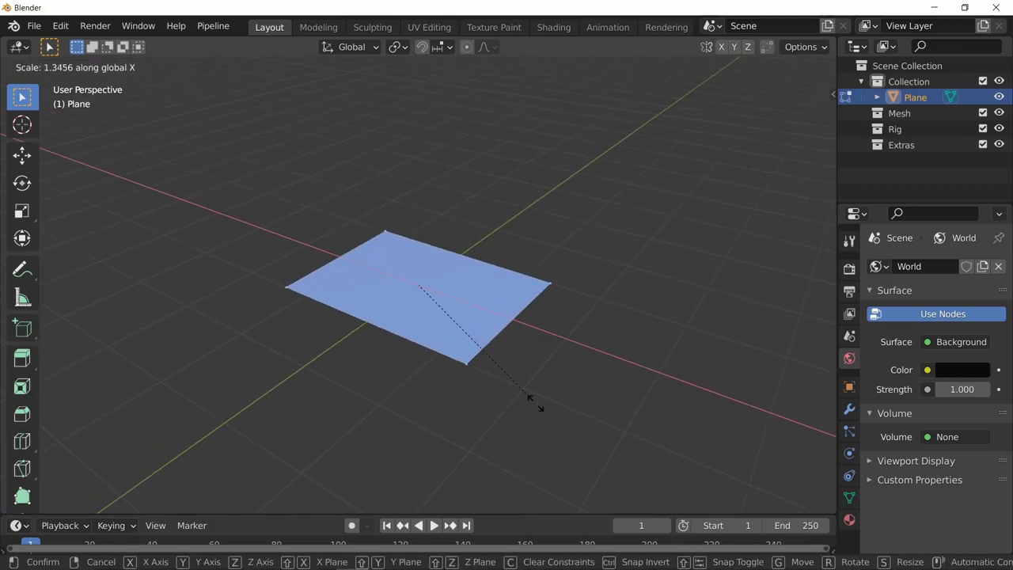
pyautogui.click(546, 404)
# Step: Add seven evenly spaced loop cuts across the plane's length and three along it
pyautogui.moveTo(546, 404); pyautogui.dragTo(498, 347, button='middle')
pyautogui.hotkey('ctrl', 'r')
pyautogui.scroll(2, 365, 304)
pyautogui.doubleClick(365, 304)
pyautogui.hotkey('ctrl', 'r')
pyautogui.scroll(1, 521, 371)
pyautogui.doubleClick(521, 370)
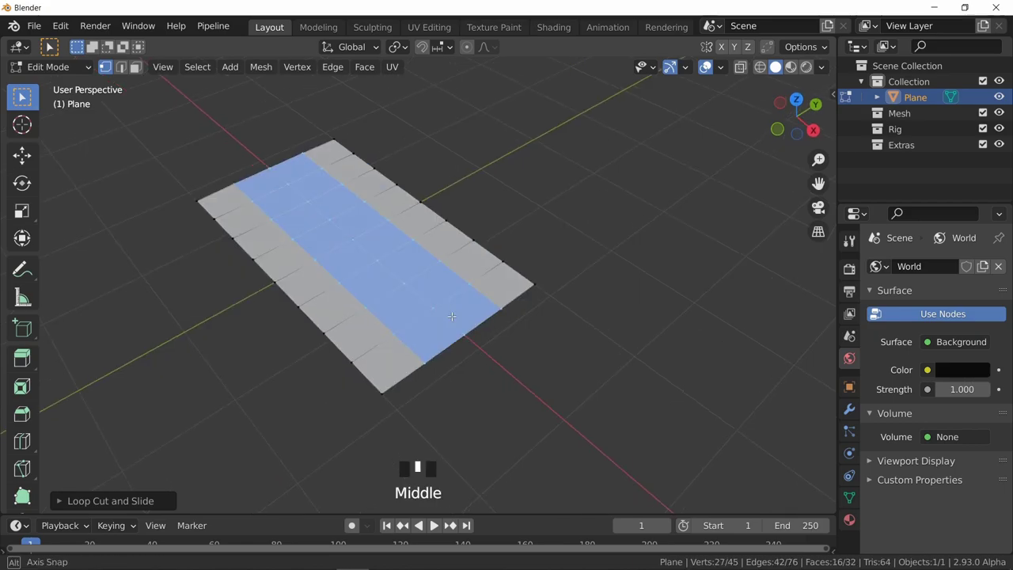
# Step: Subdivide all of the plane's faces and return to Object Mode
pyautogui.press('a')
pyautogui.rightClick(486, 362)
pyautogui.click(486, 362)
pyautogui.press('Tab')
# Step: Enlarge the timeline area and set the current frame to 0
pyautogui.moveTo(448, 387); pyautogui.dragTo(424, 390, button='middle')
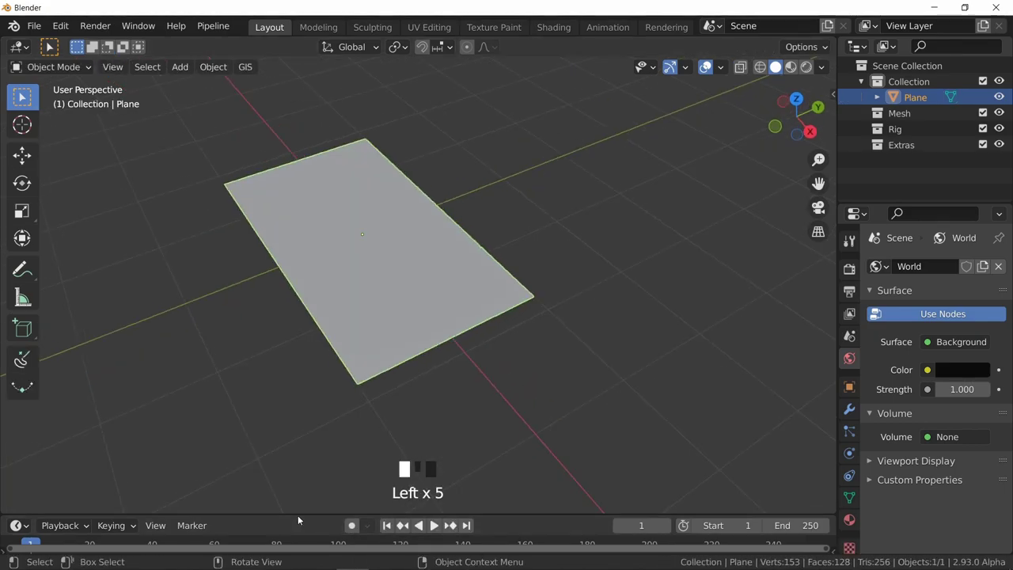
pyautogui.moveTo(298, 514); pyautogui.dragTo(287, 453)
pyautogui.click(28, 484)
# Step: Add a second plane and scale it down along X into a thin strip that fits within the large plane's width
pyautogui.moveTo(342, 317); pyautogui.dragTo(446, 313, button='middle')
pyautogui.hotkey('shift', 'a')
pyautogui.moveTo(360, 231)
pyautogui.click(425, 232)
pyautogui.press('Tab')
pyautogui.press('s')
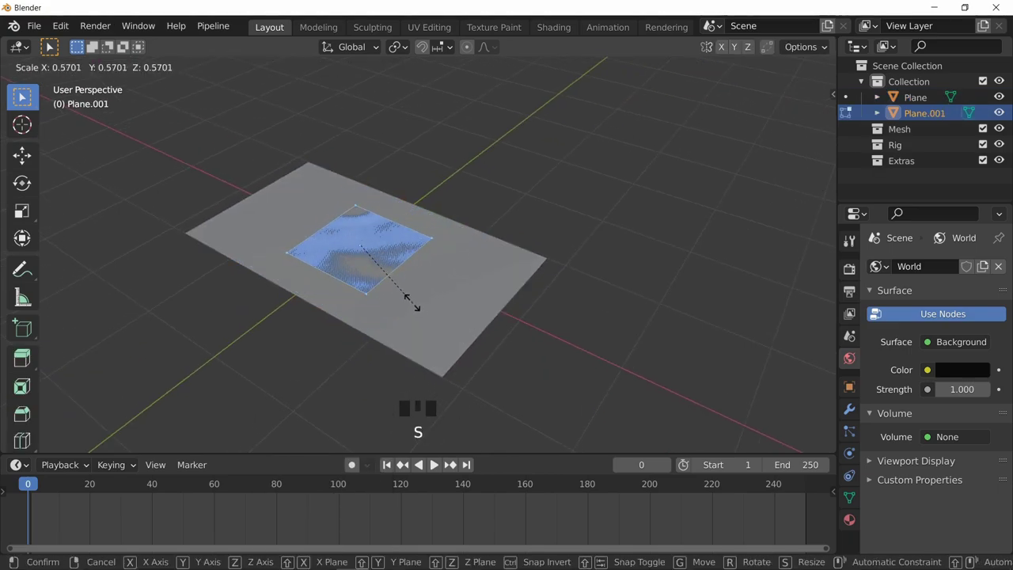
pyautogui.press('x')
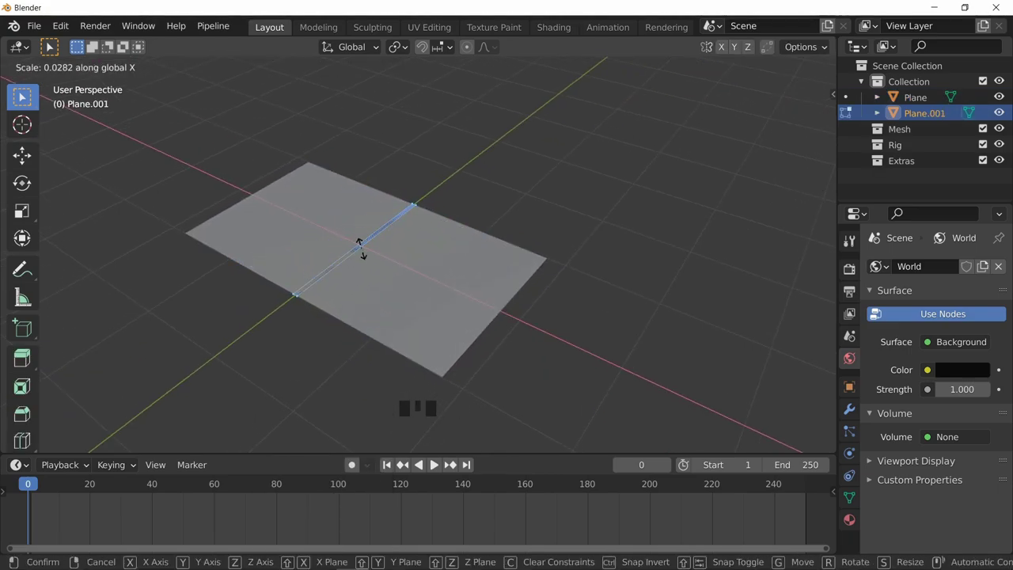
pyautogui.click(361, 248)
pyautogui.press('s')
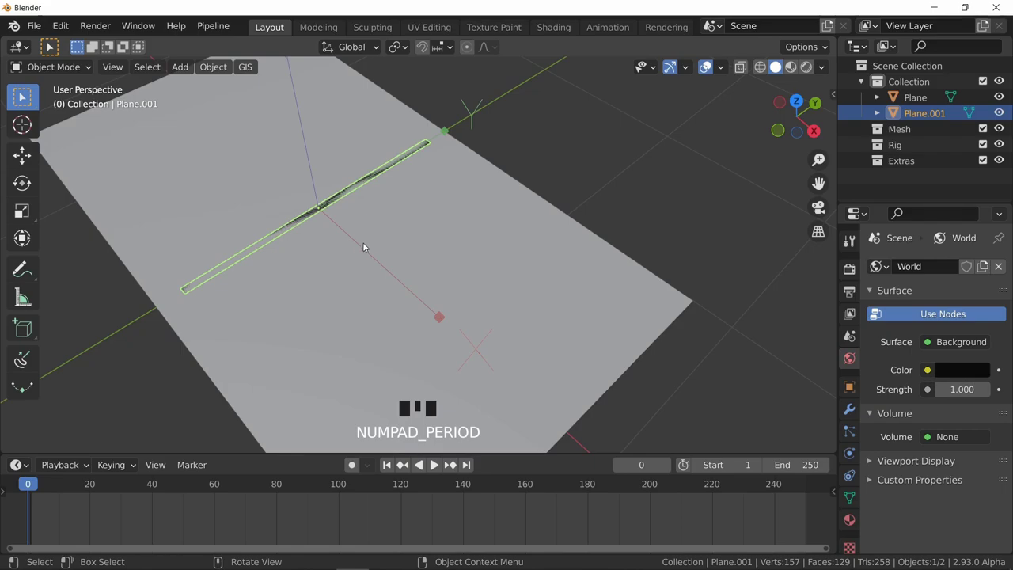
# Step: Move the strip's origin along the Y axis to the end near the large plane's long edge
pyautogui.press('g')
pyautogui.press('y')
pyautogui.click(237, 331)
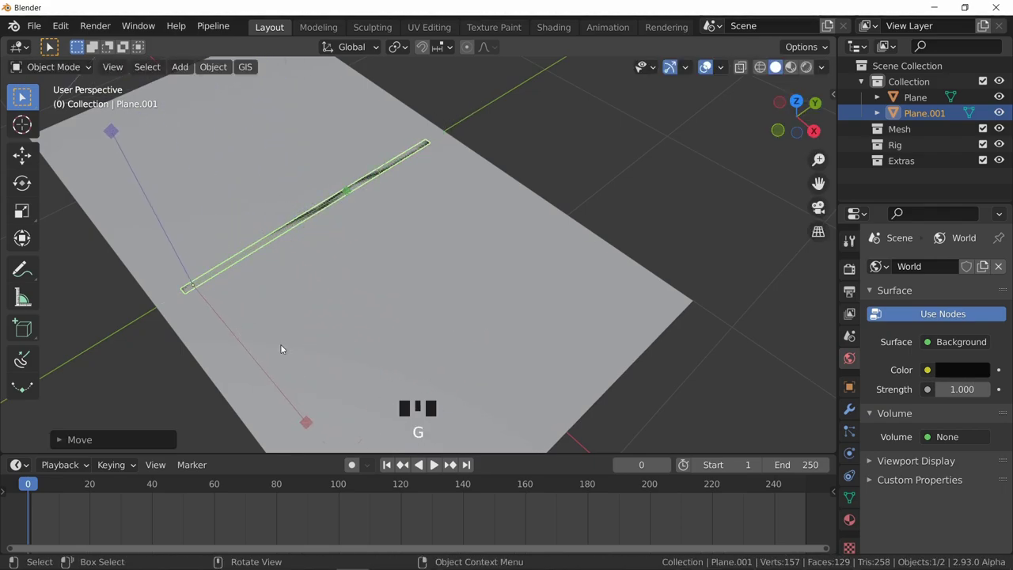
pyautogui.press('KP_Decimal')
# Step: Show the tool options that limit transforms to origins only
pyautogui.moveTo(320, 337); pyautogui.dragTo(333, 305, button='middle')
pyautogui.click(832, 94)
pyautogui.click(827, 116)
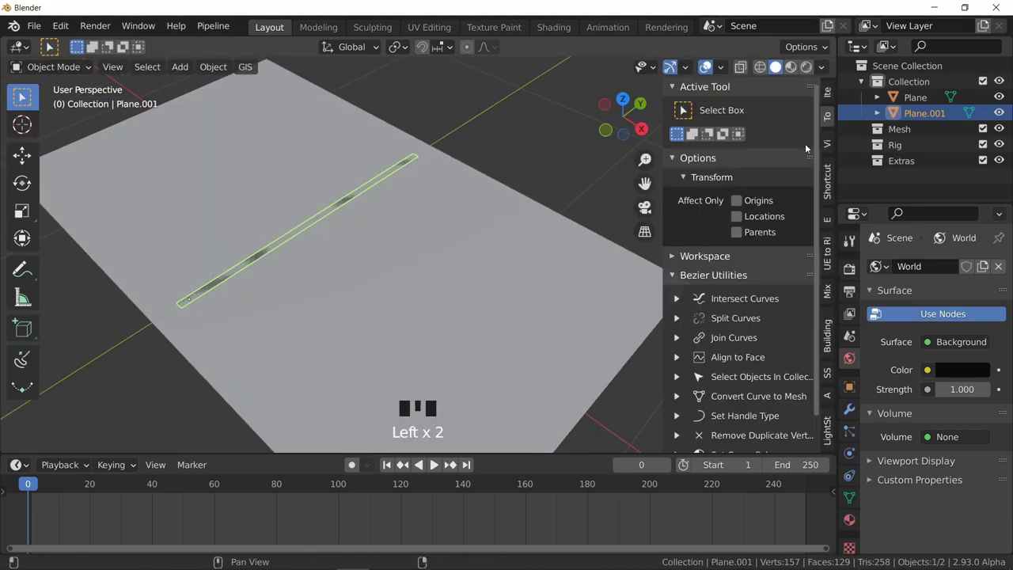
pyautogui.rightClick(739, 202)
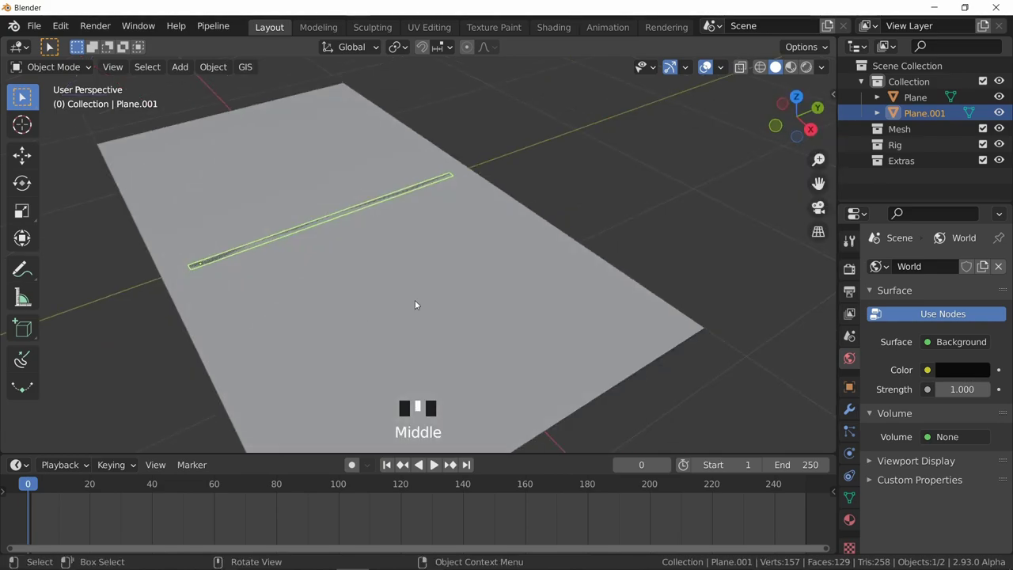
# Step: Rotate the strip about Z toward the plane's far end and insert a Rotation keyframe at frame 0
pyautogui.press('r')
pyautogui.press('z')
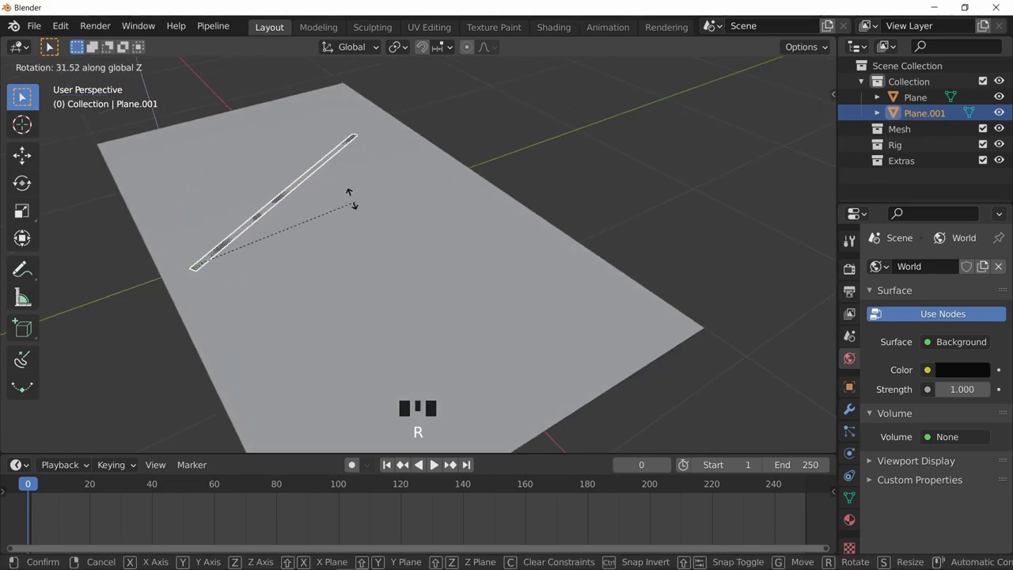
pyautogui.press('i')
pyautogui.press('i')
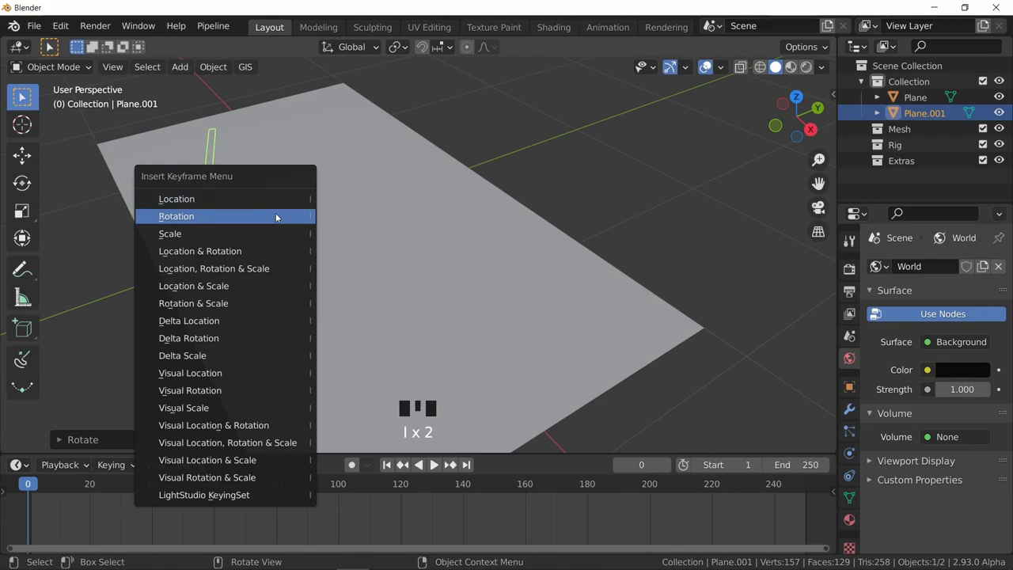
pyautogui.click(275, 213)
# Step: At frame 20, rotate the strip about Z to the opposite side and insert a Rotation keyframe
pyautogui.press('space')
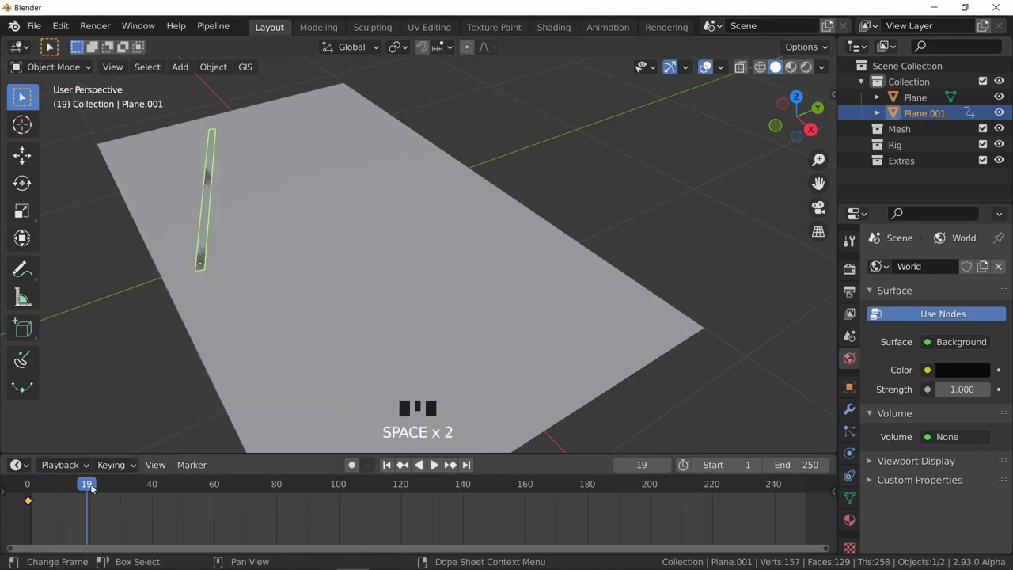
pyautogui.click(91, 492)
pyautogui.press('r')
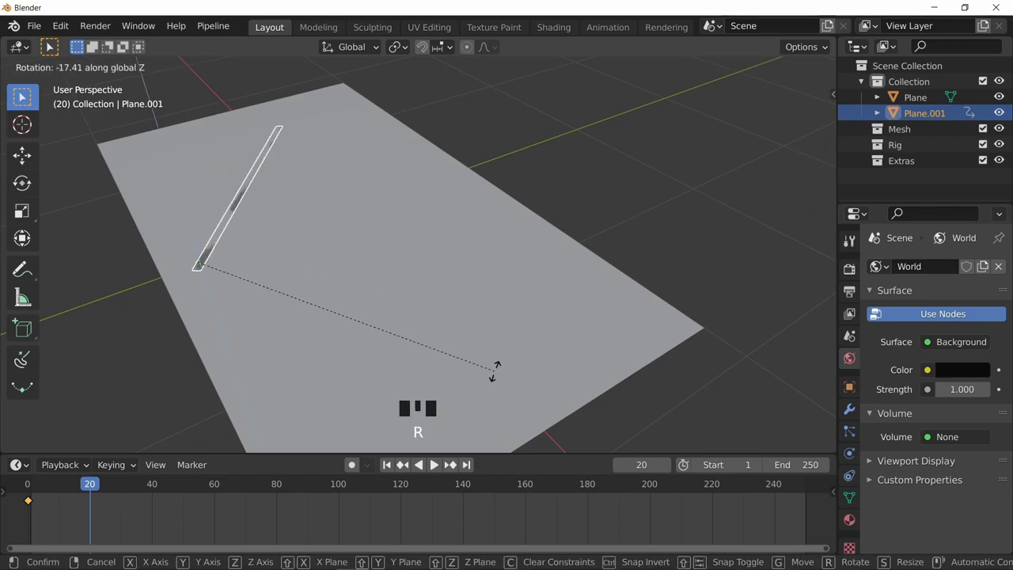
pyautogui.press('Return')
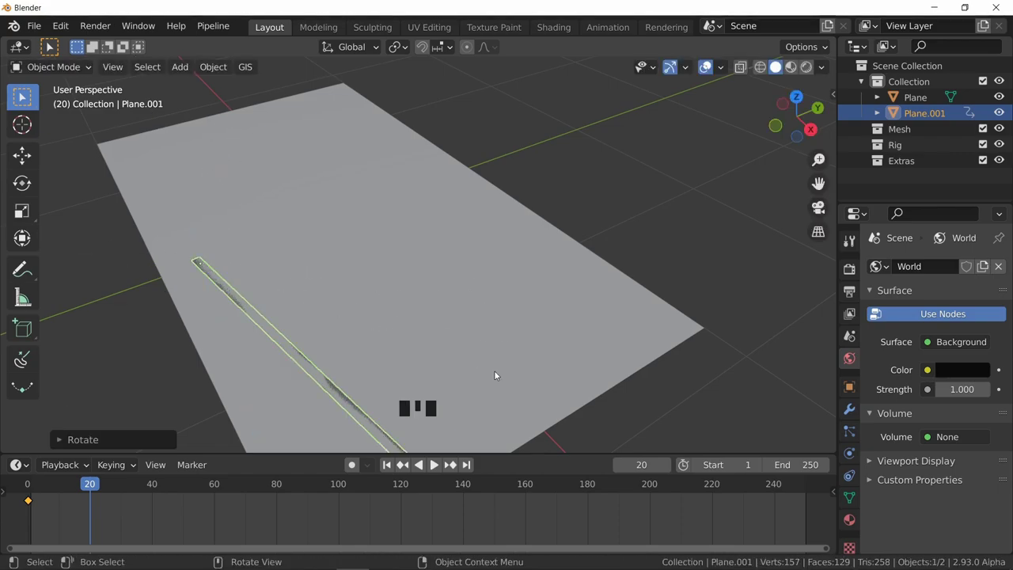
pyautogui.press('i')
pyautogui.click(457, 274)
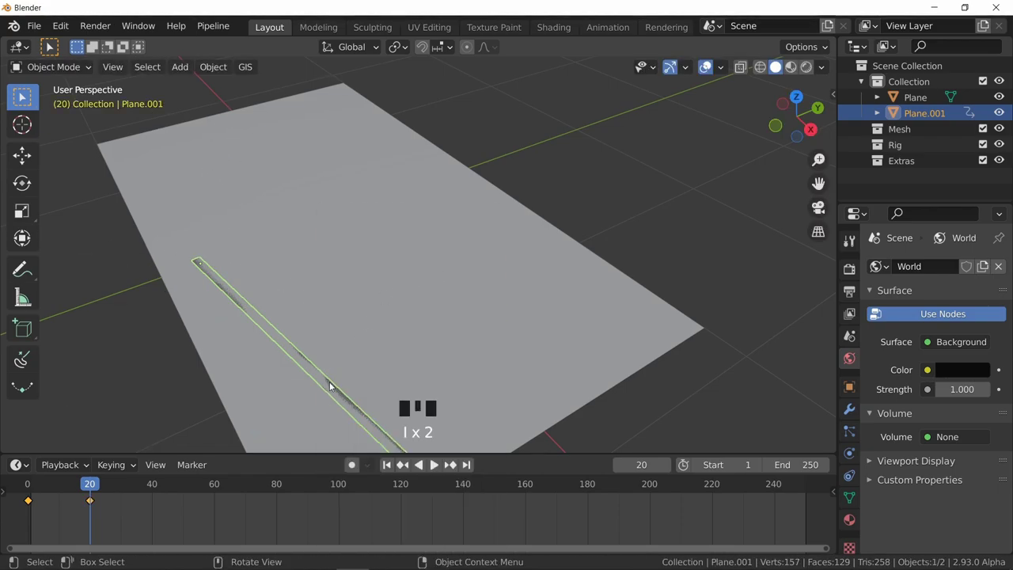
# Step: Duplicate the frame 0 keyframe to frame 40 and play the strip's swing
pyautogui.click(64, 490)
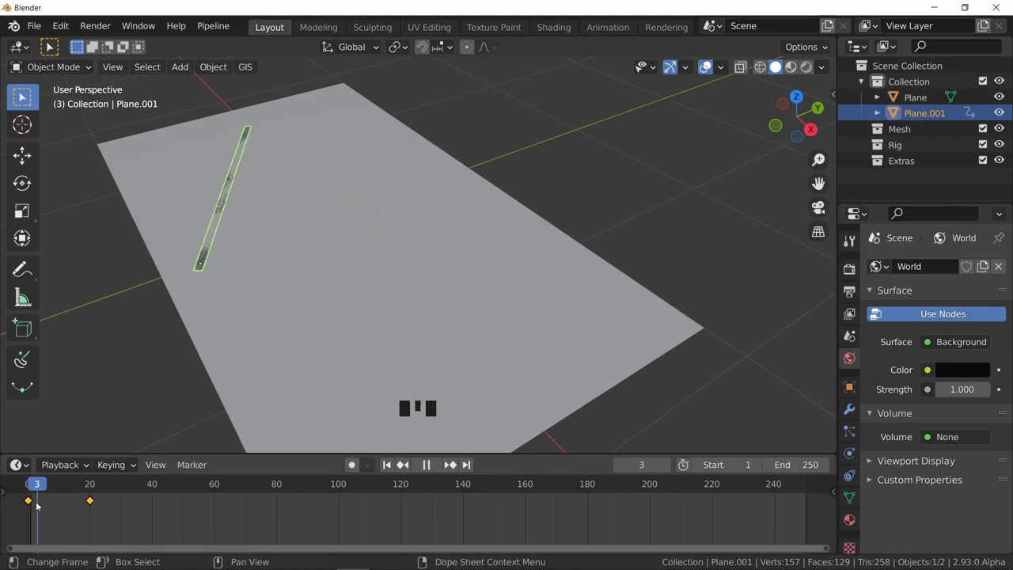
pyautogui.click(29, 503)
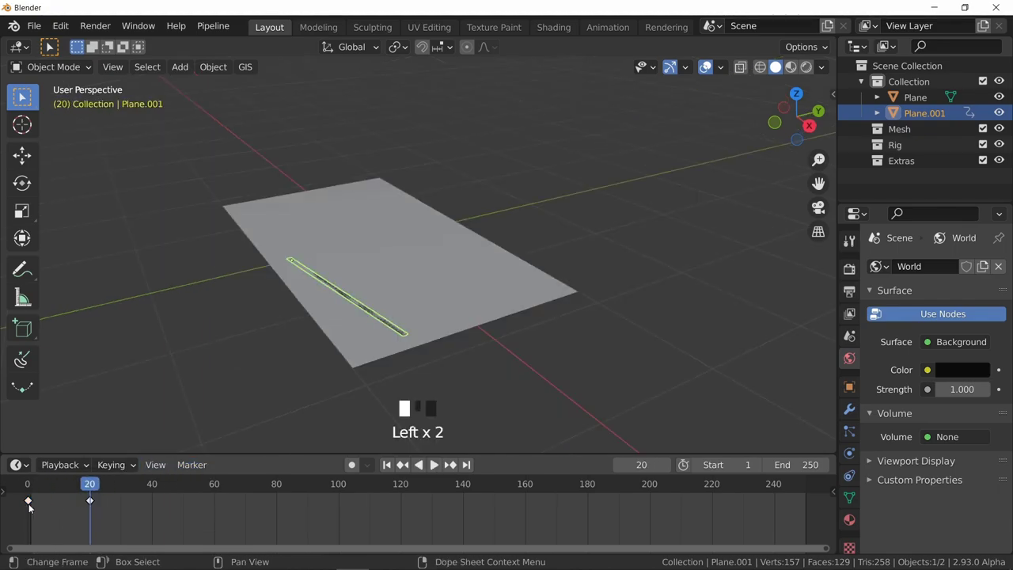
pyautogui.hotkey('shift', 'd')
pyautogui.click(159, 511)
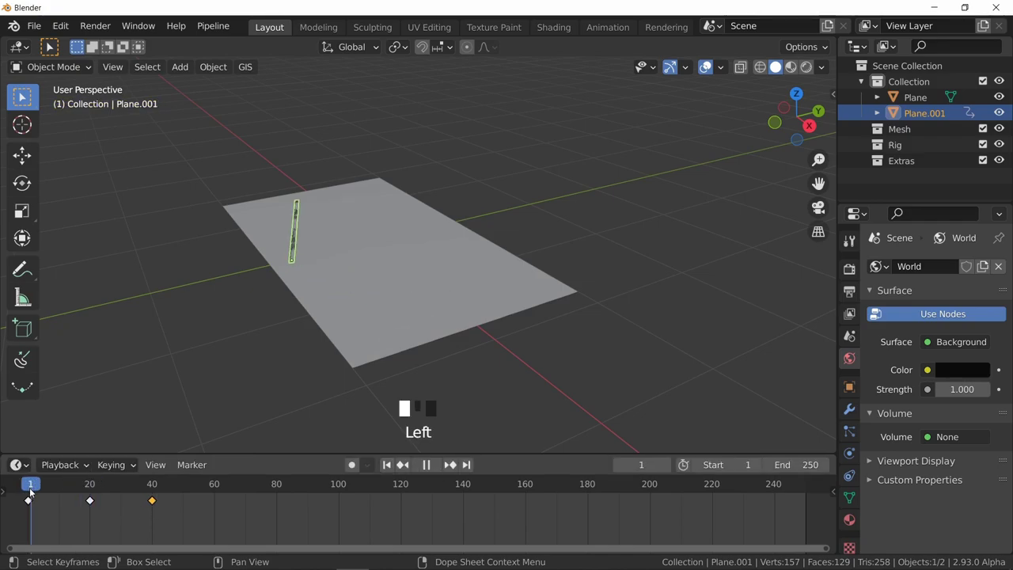
pyautogui.press('space')
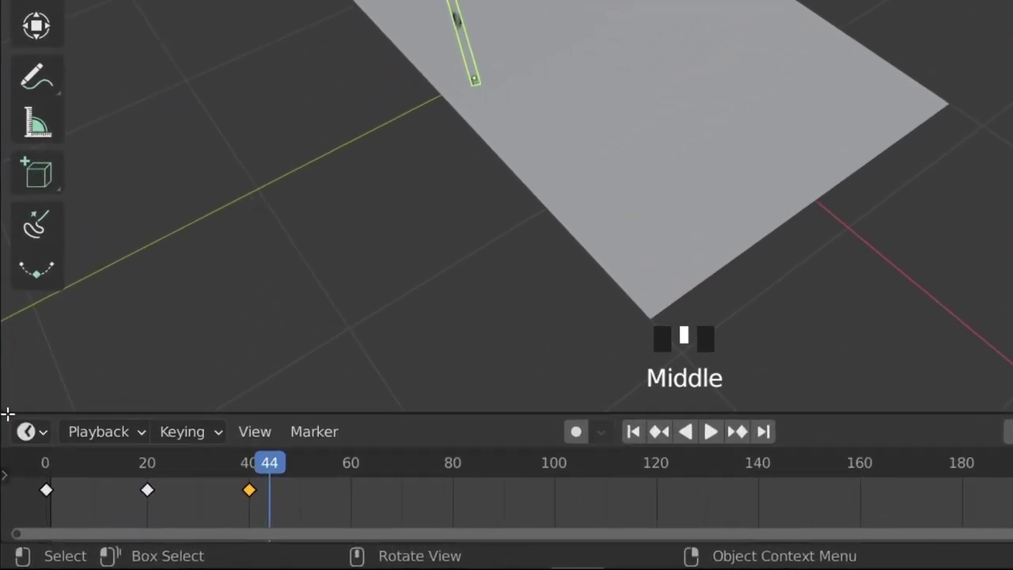
# Step: Split the 3D viewport area above the timeline and turn the new area into a Graph Editor
pyautogui.moveTo(1, 476); pyautogui.dragTo(1, 426)
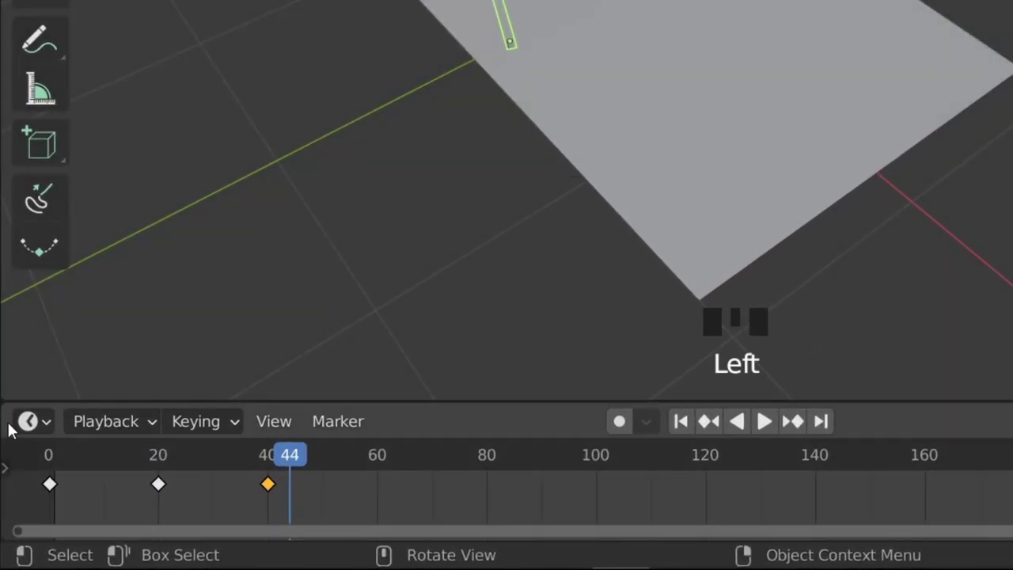
pyautogui.click(4, 405)
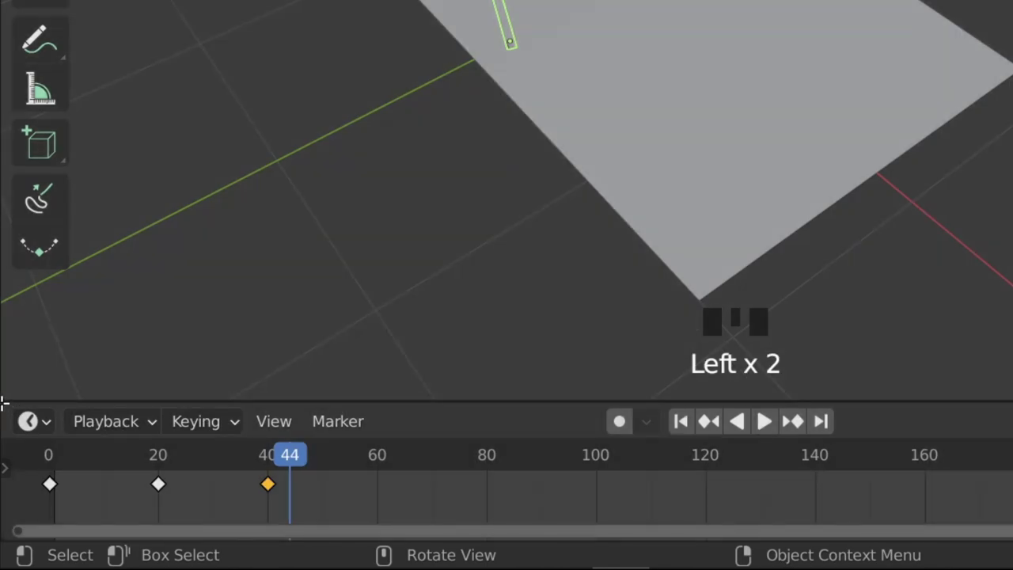
pyautogui.moveTo(3, 386); pyautogui.dragTo(75, 159)
pyautogui.click(30, 158)
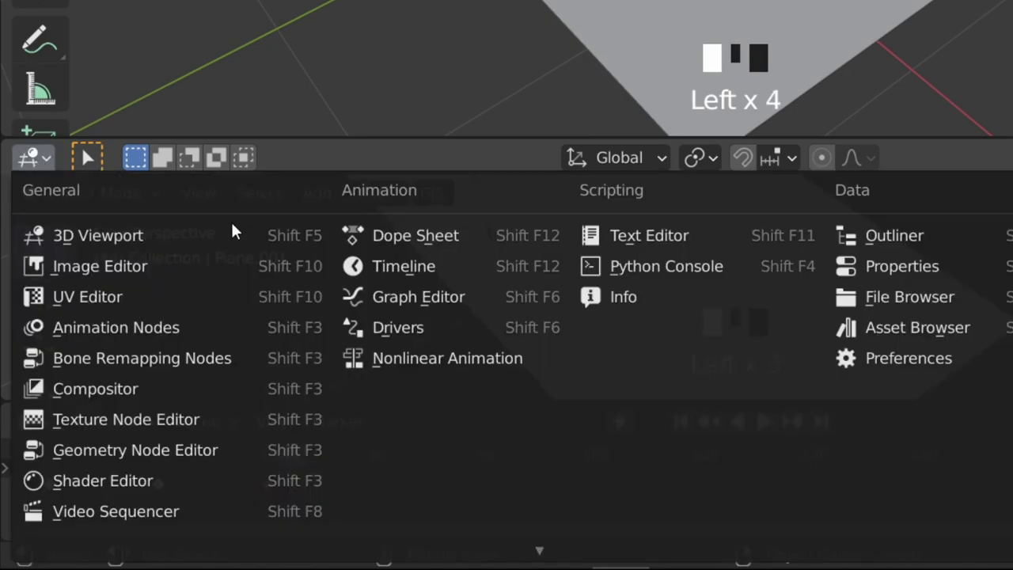
pyautogui.click(389, 298)
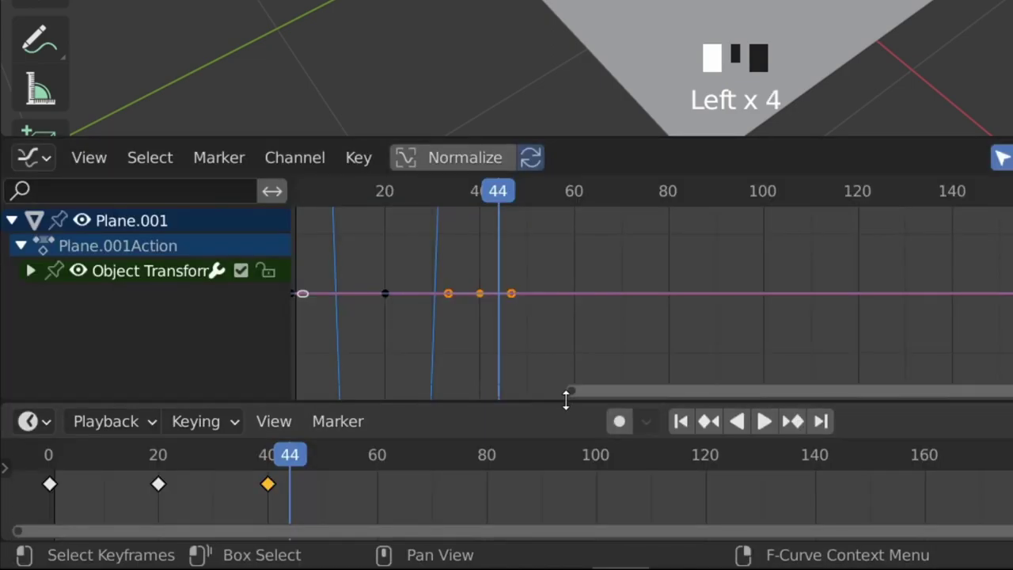
pyautogui.moveTo(375, 396)
pyautogui.keyDown('ctrl'); pyautogui.mouseDown(button='middle')
pyautogui.moveTo(350, 408)
pyautogui.moveTo(358, 382)
pyautogui.moveTo(355, 405)
pyautogui.moveTo(369, 401)
pyautogui.mouseUp(button='middle'); pyautogui.keyUp('ctrl')
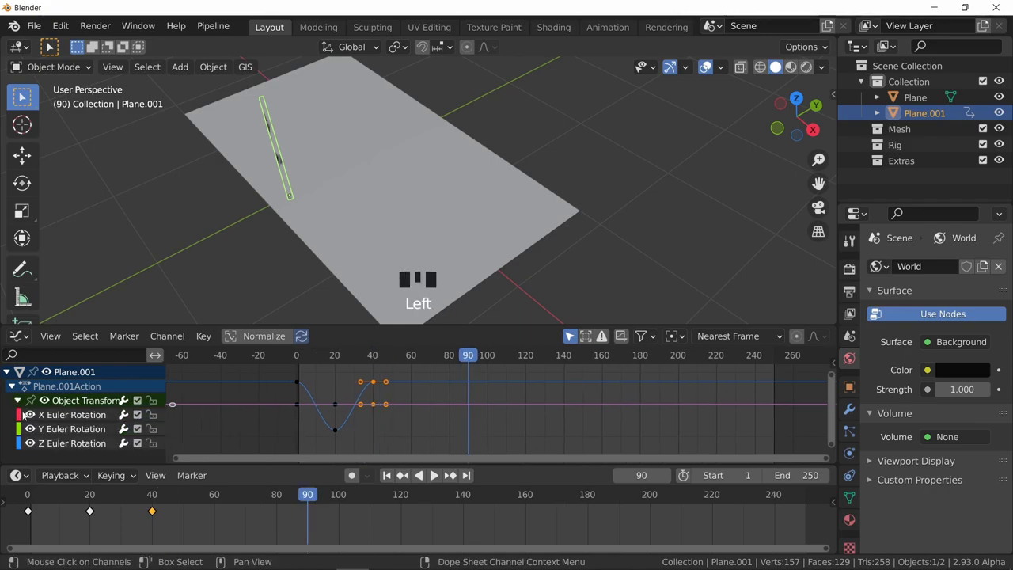
# Step: Make the strip's Z Euler Rotation curve cyclic through its extrapolation mode and play the animation
pyautogui.rightClick(65, 445)
pyautogui.moveTo(68, 442)
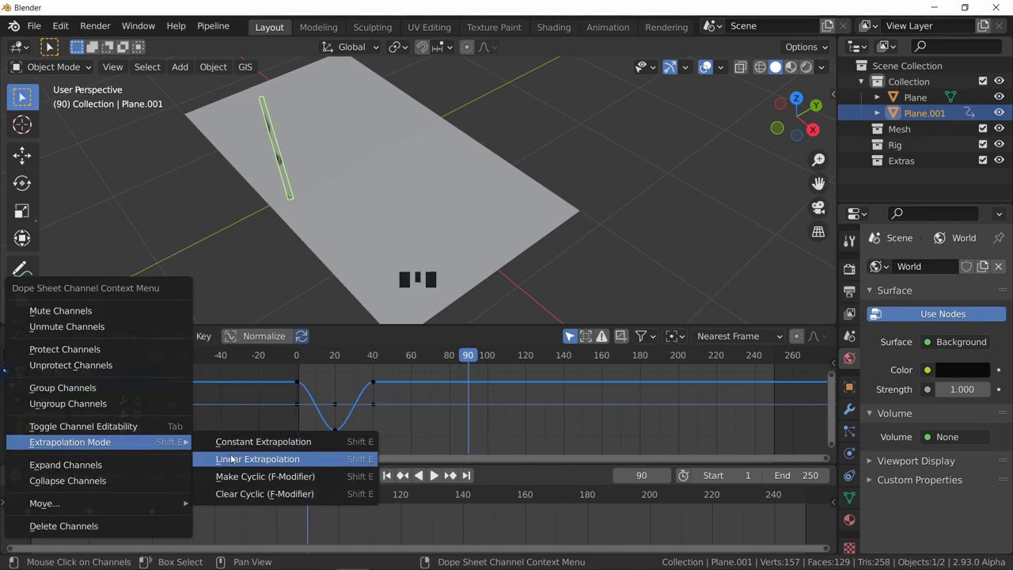
pyautogui.click(265, 476)
pyautogui.press('space')
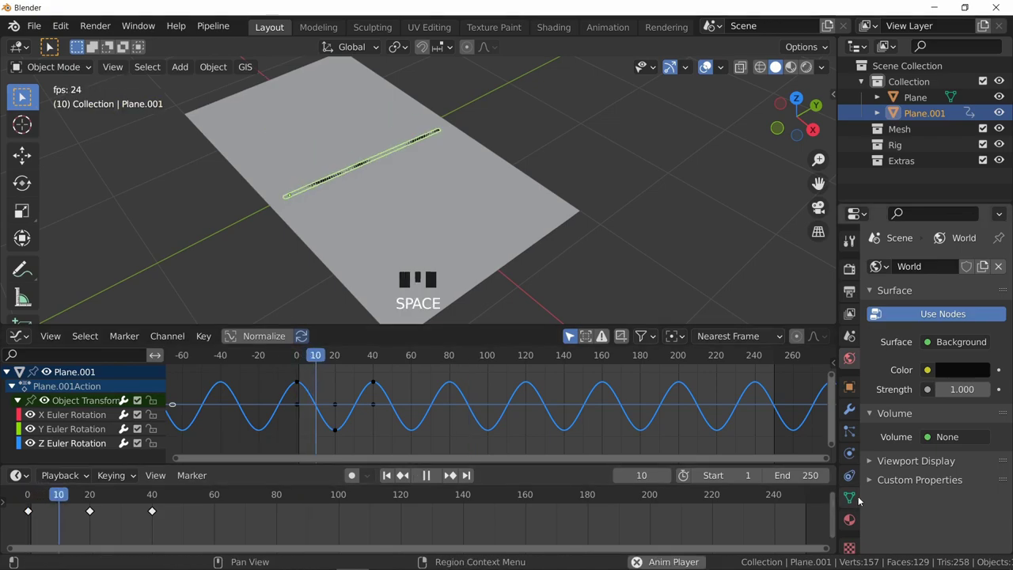
# Step: Parent the strip to the large plane
pyautogui.click(409, 205)
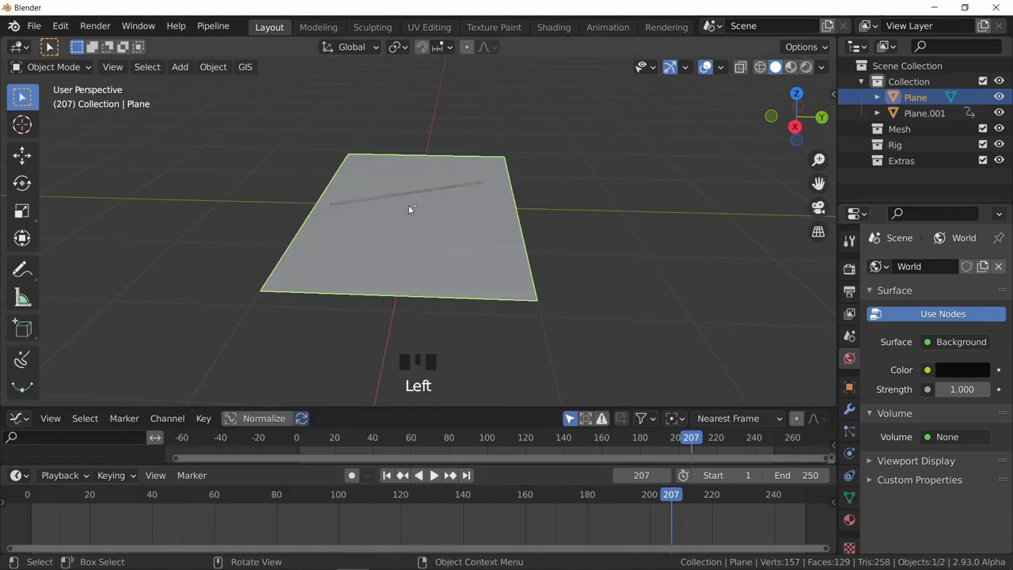
pyautogui.click(403, 194)
pyautogui.keyDown('shift'); pyautogui.click(529, 267); pyautogui.keyUp('shift')
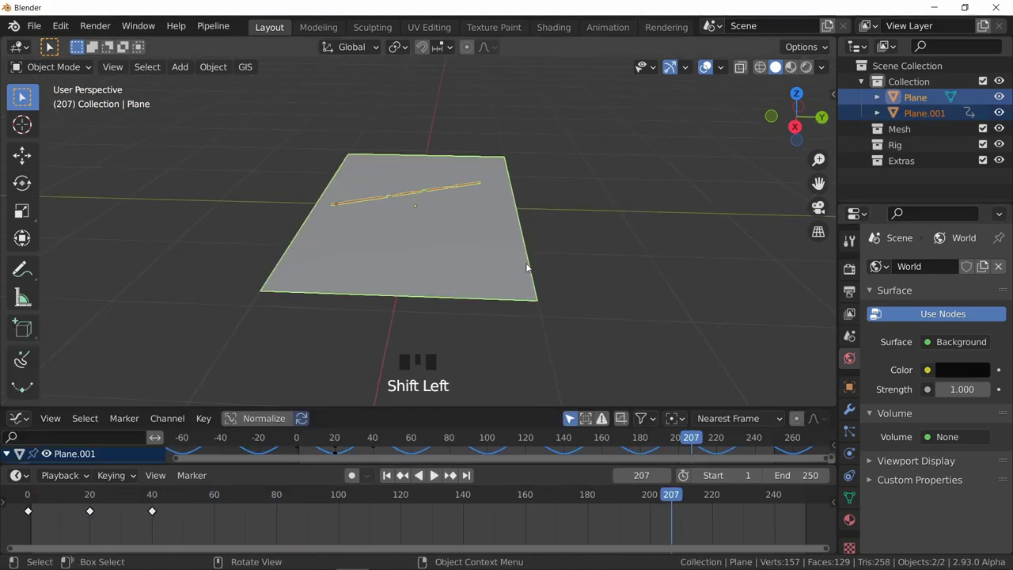
pyautogui.hotkey('ctrl', 'p')
pyautogui.click(525, 268)
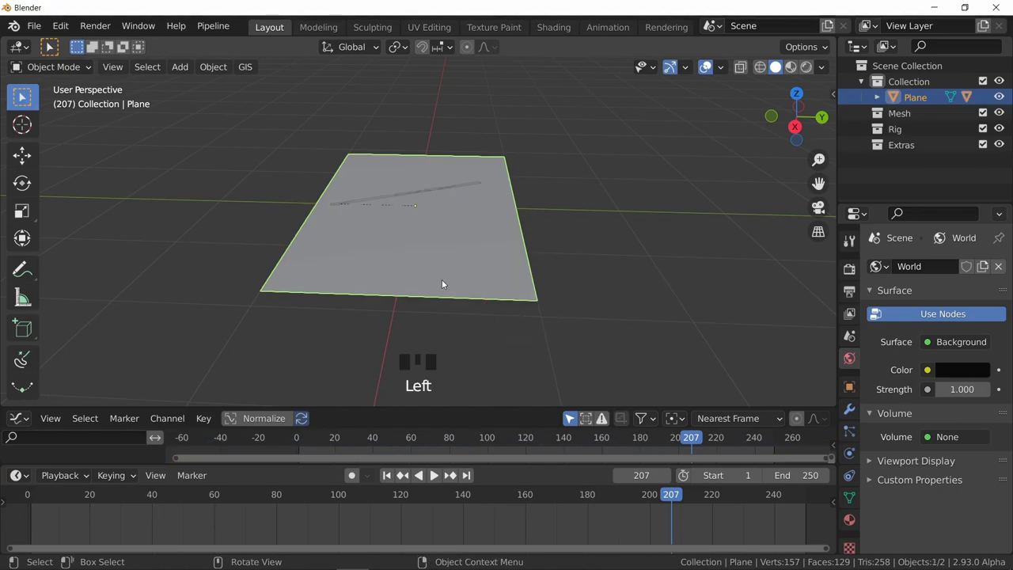
# Step: Tilt the large plane by about 45 degrees in the right view and play the animation
pyautogui.press('g')
pyautogui.click(470, 267)
pyautogui.keyDown('alt'); pyautogui.moveTo(471, 268); pyautogui.dragTo(518, 263, button='middle'); pyautogui.keyUp('alt')
pyautogui.press('r')
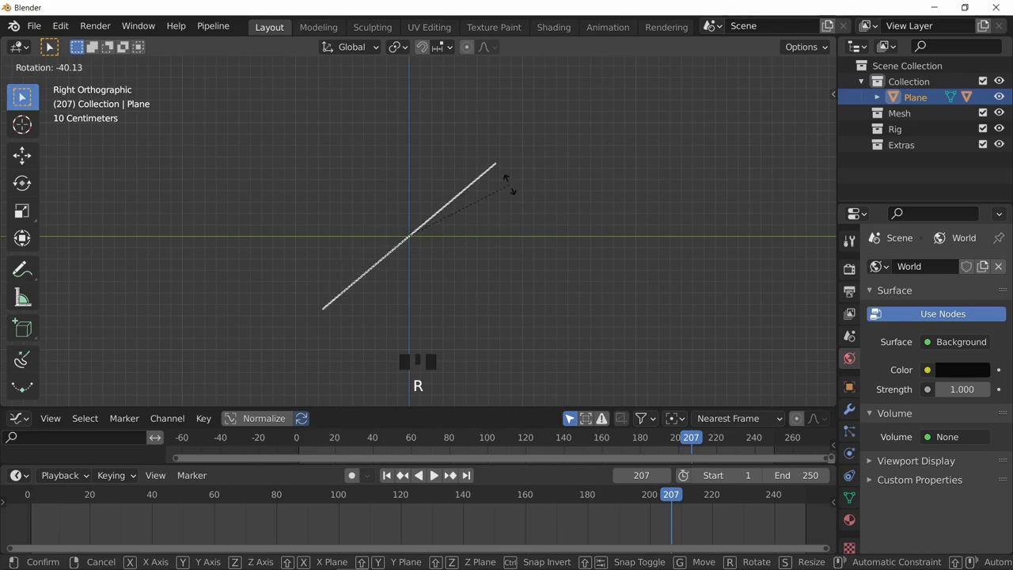
pyautogui.moveTo(318, 253); pyautogui.dragTo(350, 265, button='middle')
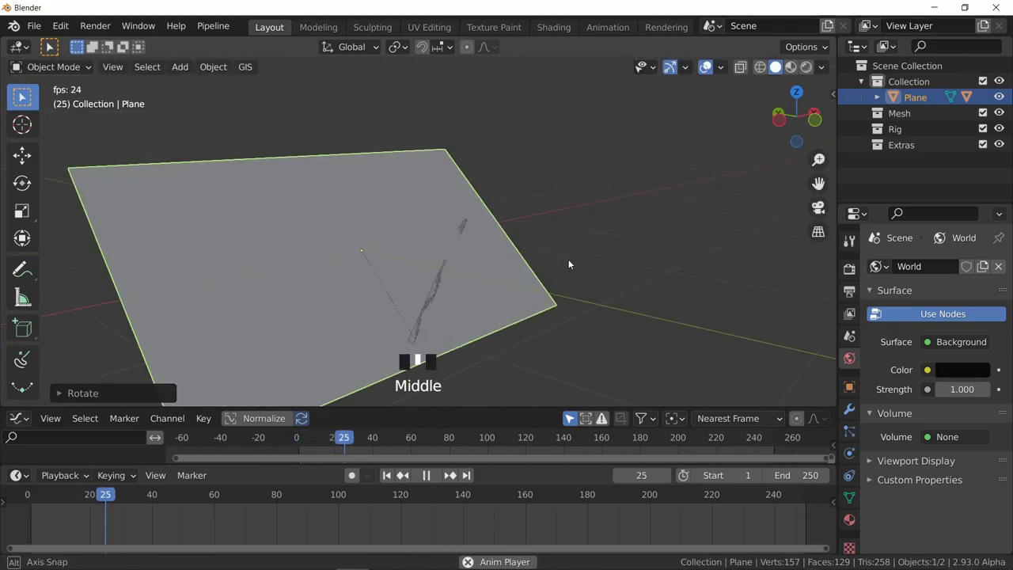
# Step: Add a Solidify modifier to the strip
pyautogui.moveTo(568, 264); pyautogui.dragTo(383, 288, button='middle')
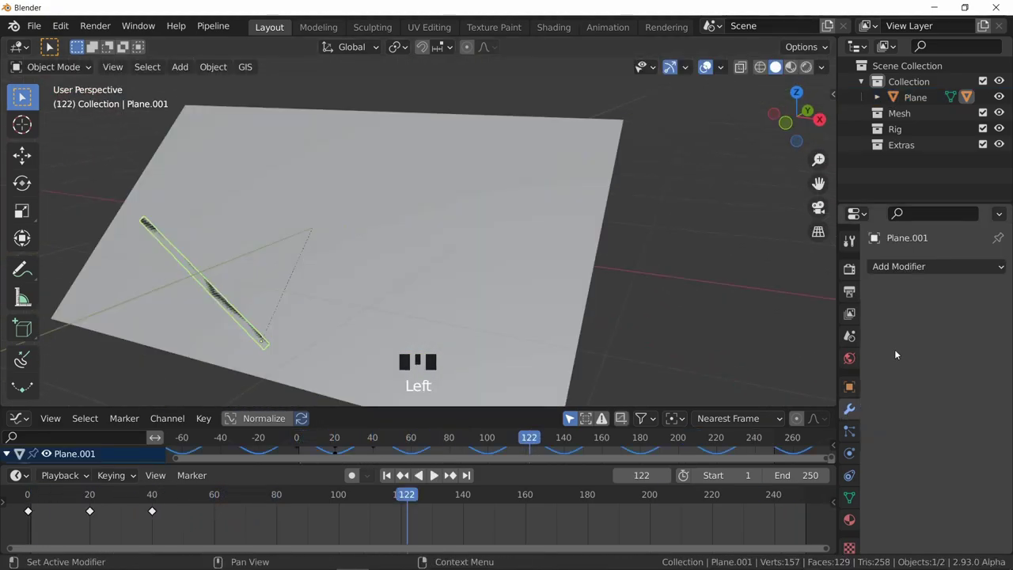
pyautogui.click(908, 267)
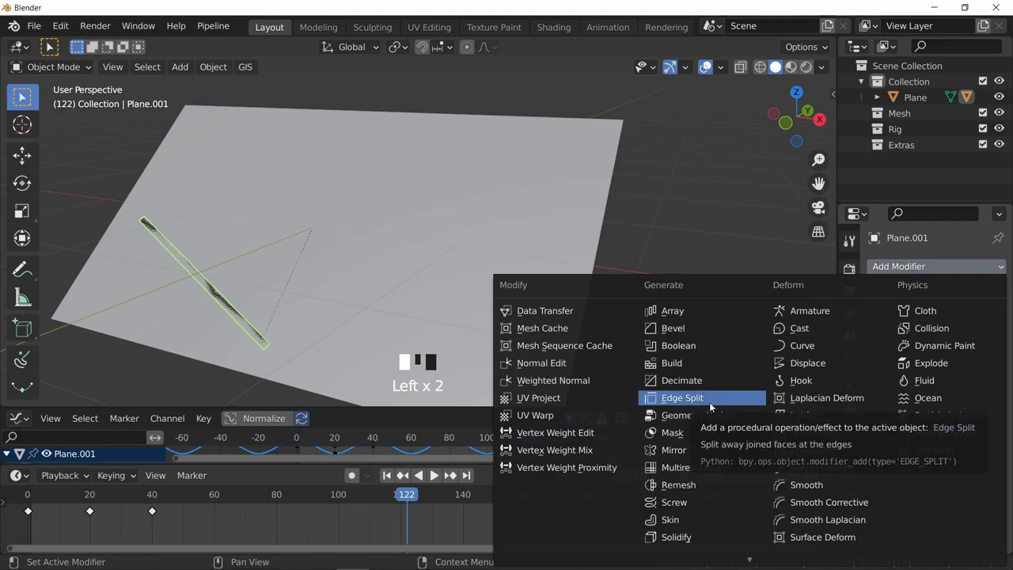
pyautogui.click(679, 537)
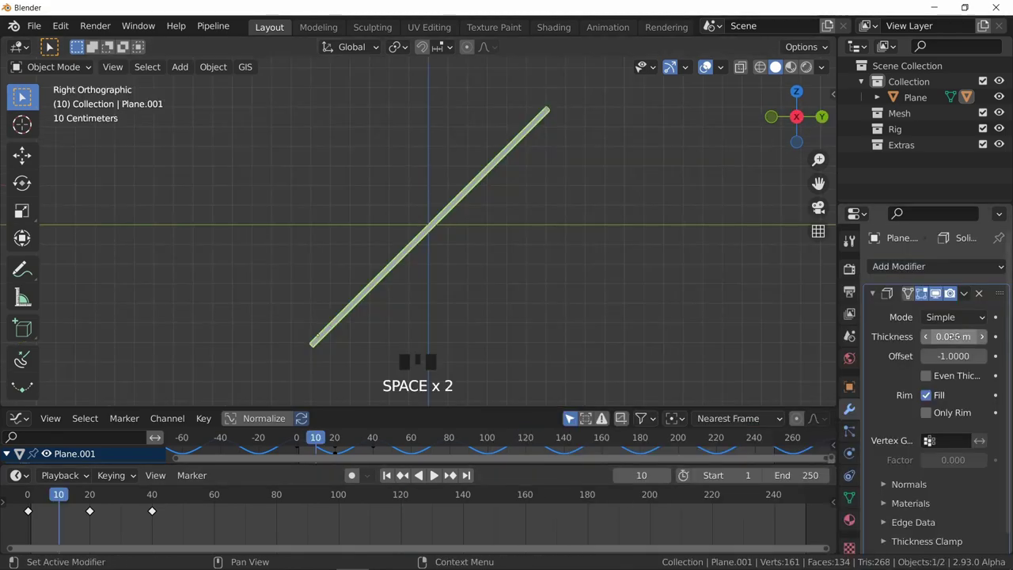
# Step: Set the strip's Solidify thickness to 0.04 m and its offset to 0
pyautogui.moveTo(954, 336)
pyautogui.mouseDown()
pyautogui.moveTo(982, 337)
pyautogui.moveTo(942, 337)
pyautogui.moveTo(962, 336)
pyautogui.mouseUp()
pyautogui.click(954, 356)
pyautogui.write('0')
pyautogui.press('Return')
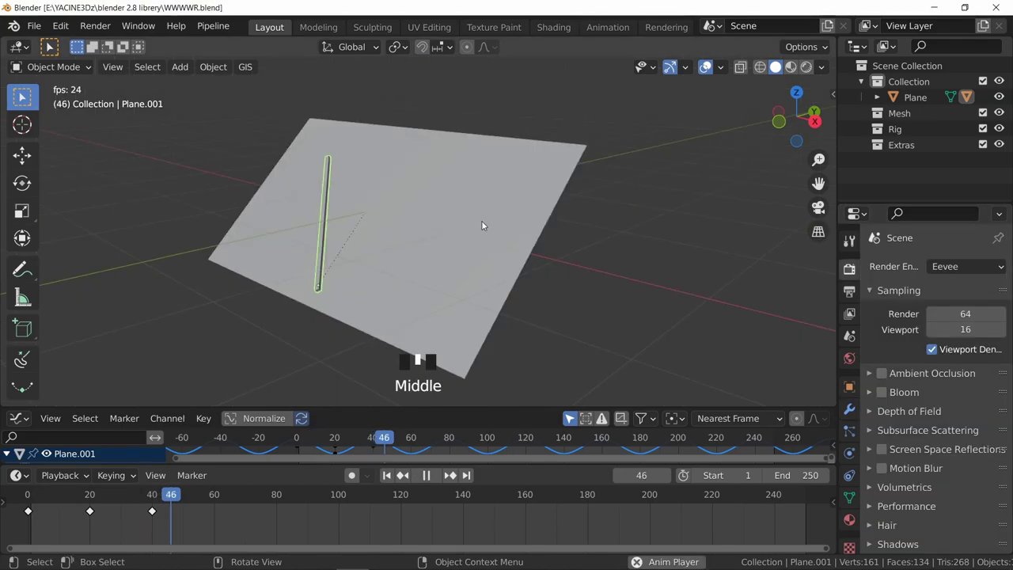
# Step: Add a Simple Deform modifier to the large plane and shade the plane smooth
pyautogui.press('space')
pyautogui.click(506, 214)
pyautogui.keyDown('alt'); pyautogui.moveTo(506, 215); pyautogui.dragTo(470, 227, button='middle'); pyautogui.keyUp('alt')
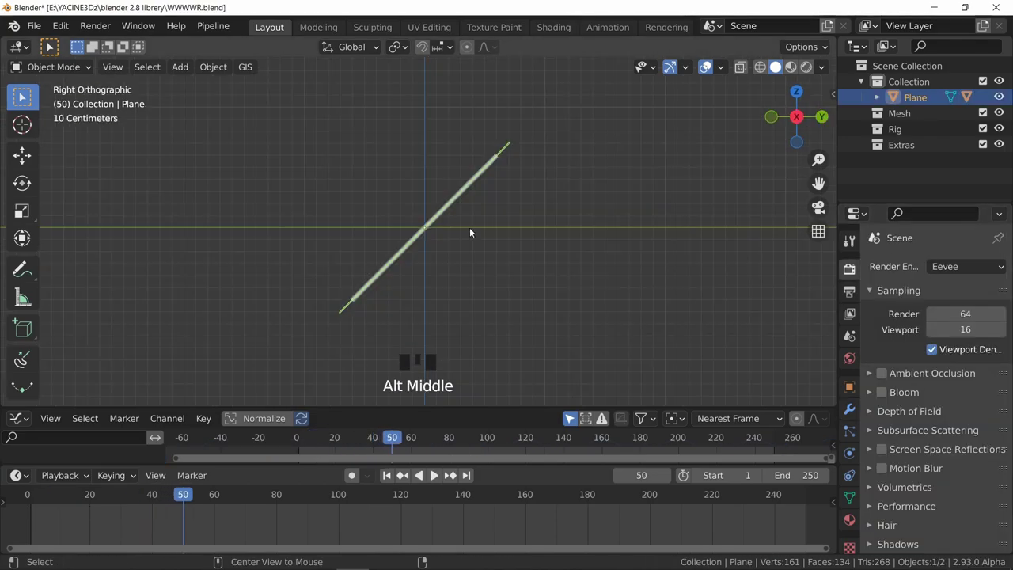
pyautogui.click(850, 409)
pyautogui.click(937, 266)
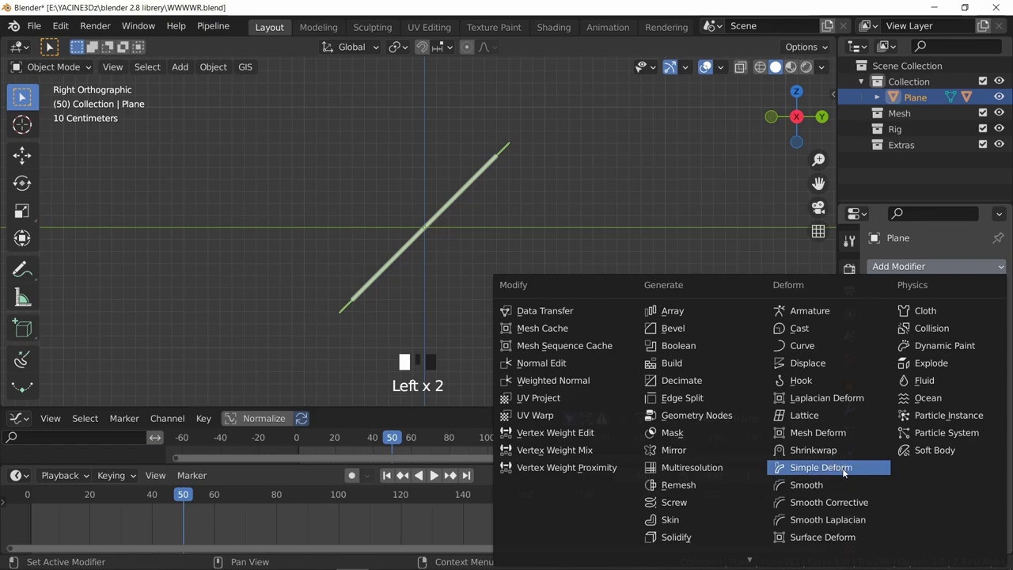
pyautogui.click(844, 469)
pyautogui.moveTo(475, 305); pyautogui.dragTo(514, 227, button='middle')
pyautogui.scroll(-4, 514, 226)
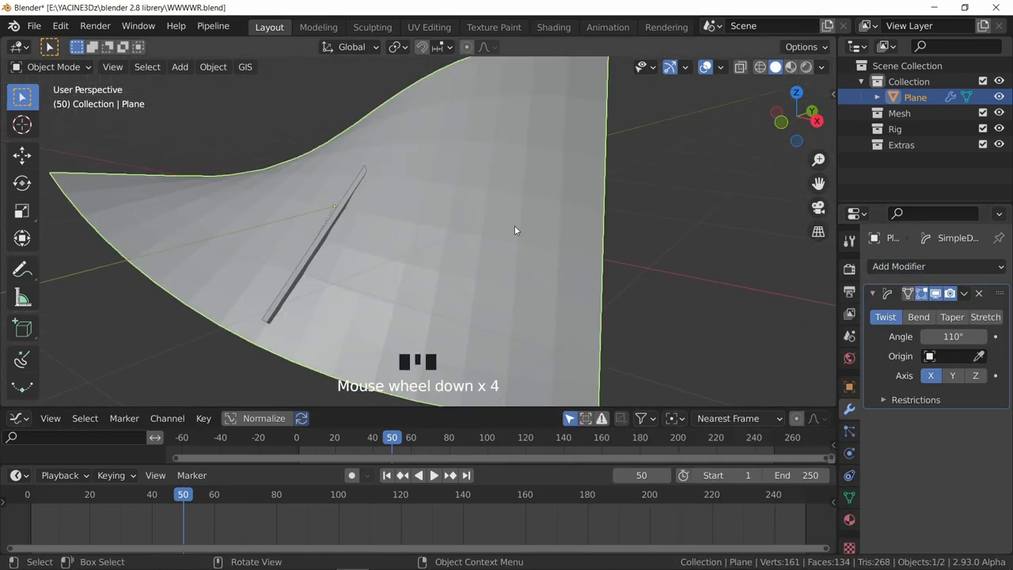
pyautogui.moveTo(514, 230); pyautogui.dragTo(490, 210, button='right')
# Step: Switch the large plane's Simple Deform modifier to Bend around the Z axis
pyautogui.moveTo(490, 209); pyautogui.dragTo(842, 309, button='middle')
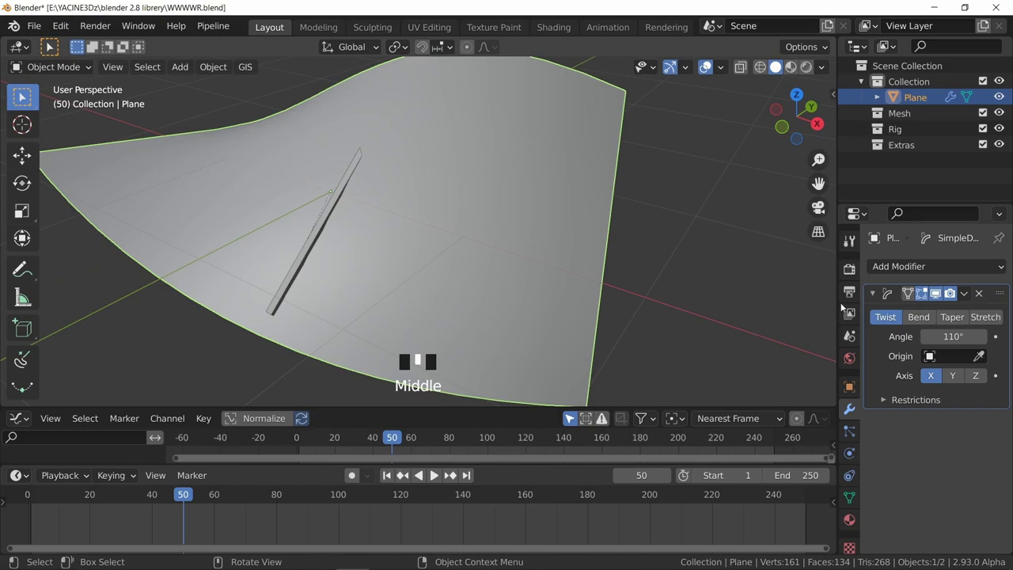
pyautogui.click(919, 317)
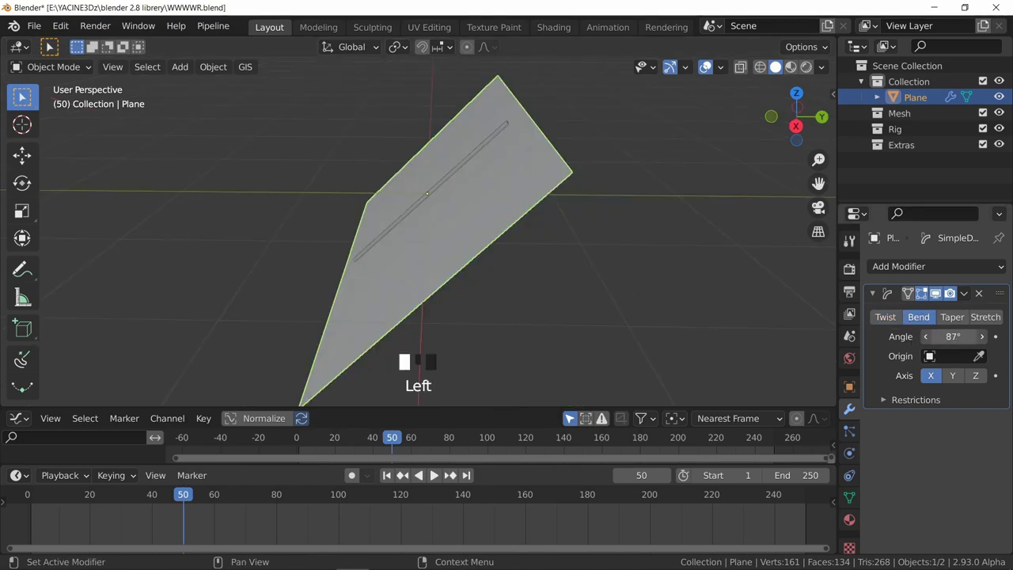
pyautogui.click(975, 376)
# Step: Add a monkey mesh with a level 2 Subdivision Surface modifier and scale its geometry down in Edit Mode
pyautogui.moveTo(792, 309); pyautogui.dragTo(574, 233, button='middle')
pyautogui.hotkey('shift', 'a')
pyautogui.click(642, 383)
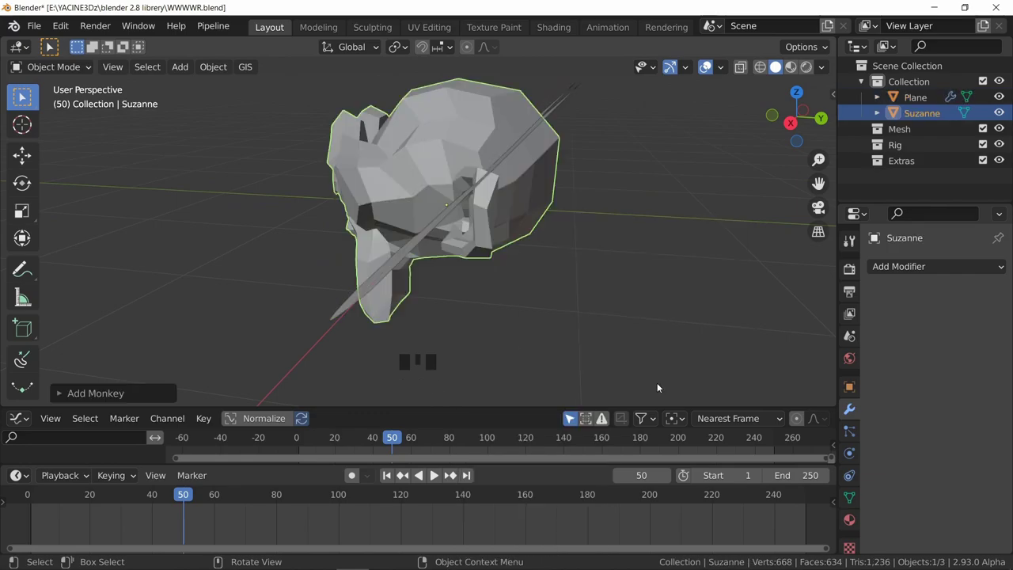
pyautogui.hotkey('ctrl', '1')
pyautogui.press('Tab')
pyautogui.press('a')
pyautogui.press('s')
pyautogui.click(419, 230)
# Step: Move the monkey's geometry below the tilted plane in Edit Mode from the right view
pyautogui.keyDown('alt'); pyautogui.moveTo(419, 229); pyautogui.dragTo(483, 254, button='middle'); pyautogui.keyUp('alt')
pyautogui.press('Tab')
pyautogui.scroll(7, 407, 271)
pyautogui.press('Tab')
pyautogui.press('g')
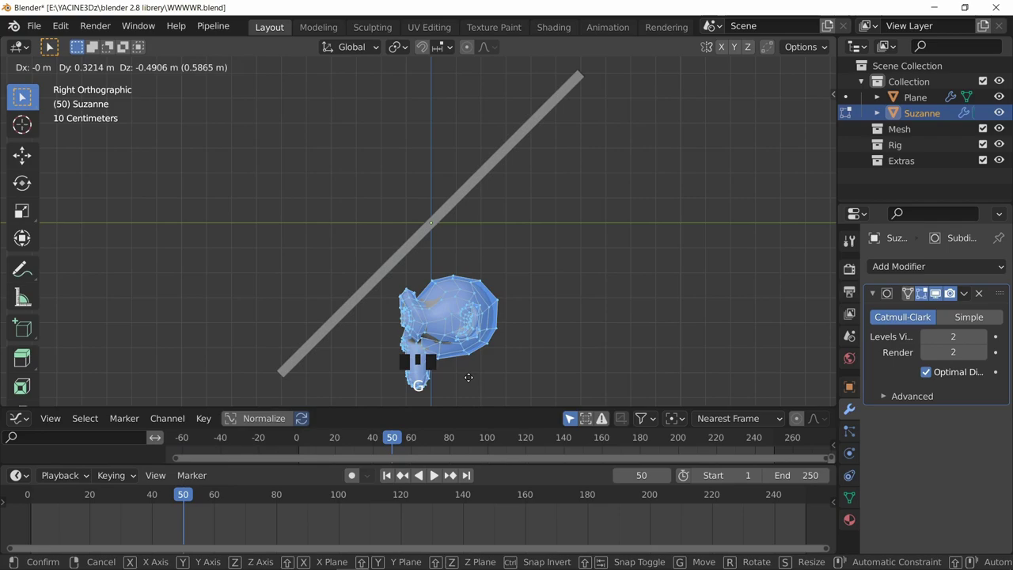
pyautogui.click(467, 375)
pyautogui.press('Tab')
pyautogui.scroll(-1, 450, 266)
pyautogui.scroll(1, 452, 263)
# Step: Use the monkey as the origin object of the large plane's Bend modifier
pyautogui.click(720, 66)
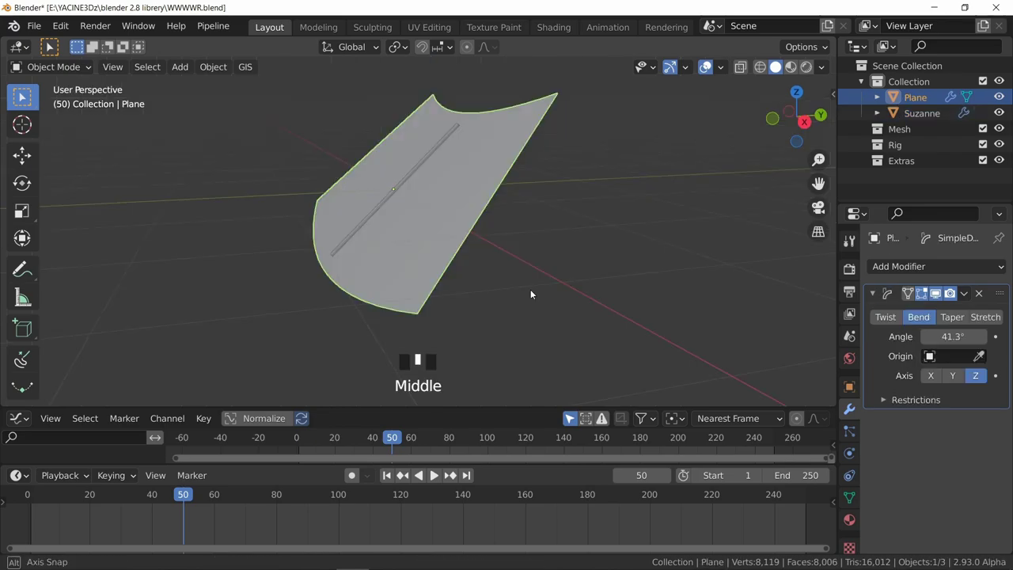
pyautogui.moveTo(531, 291); pyautogui.dragTo(455, 304, button='middle')
pyautogui.click(980, 357)
pyautogui.click(437, 249)
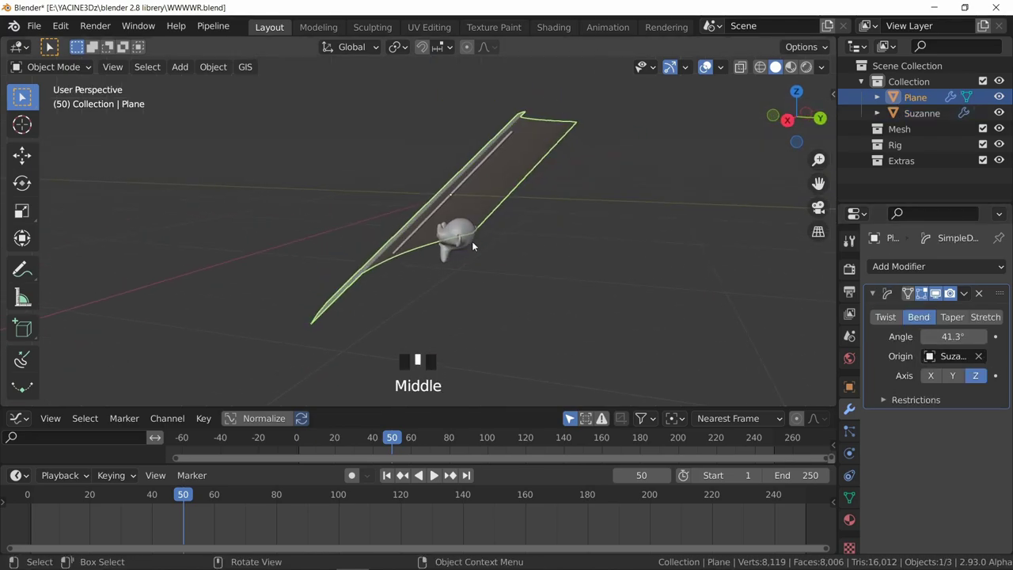
# Step: Rotate the monkey in the right view to adjust the direction of the plane's bend, and try moving it
pyautogui.click(471, 240)
pyautogui.press('KP_3')
pyautogui.press('r')
pyautogui.click(556, 269)
pyautogui.press('g')
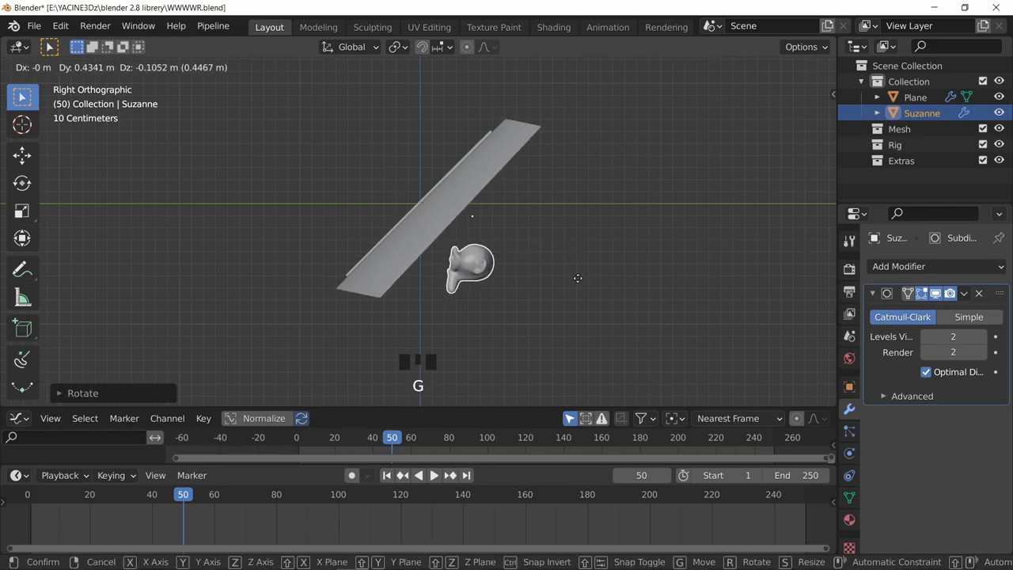
pyautogui.rightClick(556, 275)
# Step: Add a Subdivision Surface modifier to the large plane with viewport level 2
pyautogui.keyDown('shift'); pyautogui.moveTo(555, 275); pyautogui.dragTo(608, 255, button='middle'); pyautogui.keyUp('shift')
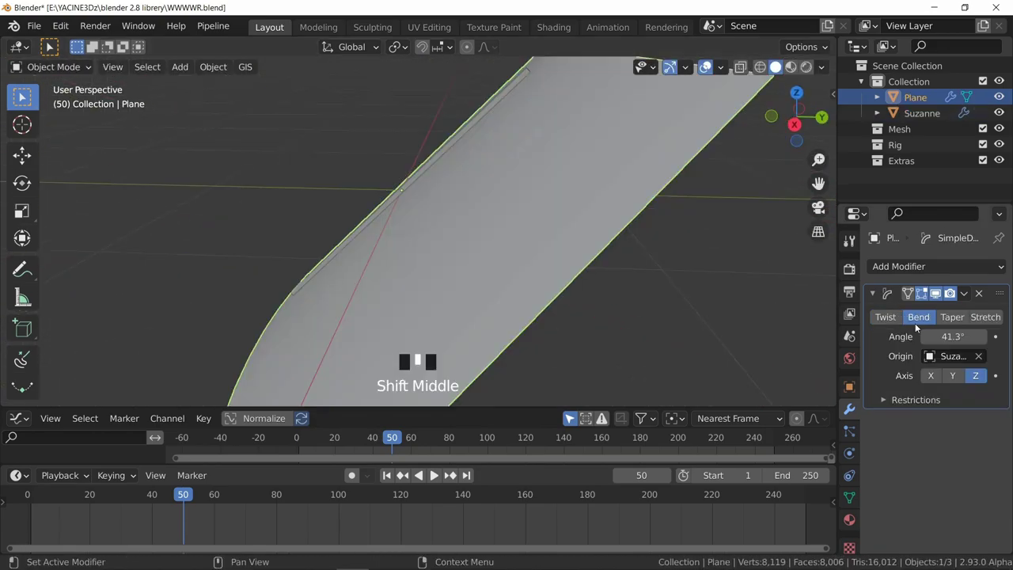
pyautogui.click(936, 266)
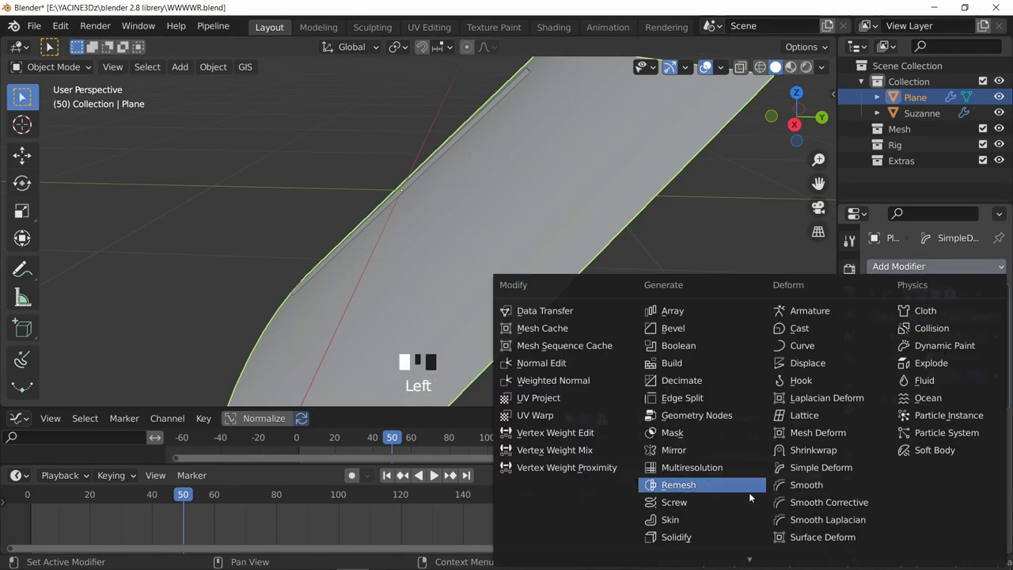
pyautogui.click(688, 513)
pyautogui.moveTo(617, 348); pyautogui.dragTo(570, 372, button='middle')
pyautogui.click(952, 464)
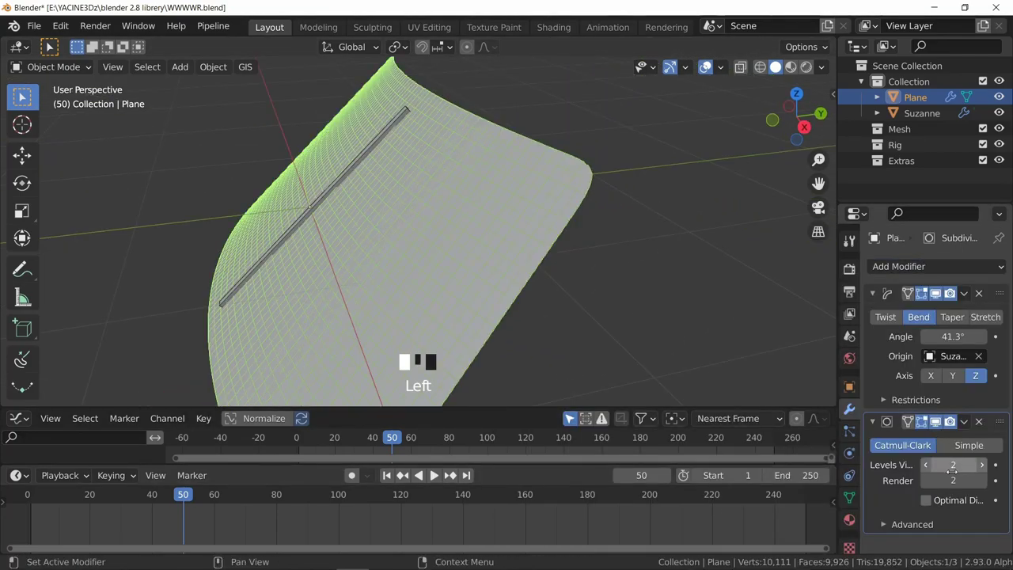
# Step: Set Boundary Smooth to Keep Corners in the large plane's advanced subdivision settings
pyautogui.moveTo(605, 229); pyautogui.dragTo(610, 253, button='middle')
pyautogui.keyDown('shift'); pyautogui.moveTo(609, 253); pyautogui.dragTo(545, 324, button='middle'); pyautogui.keyUp('shift')
pyautogui.scroll(3, 545, 323)
pyautogui.press('a')
pyautogui.click(906, 421)
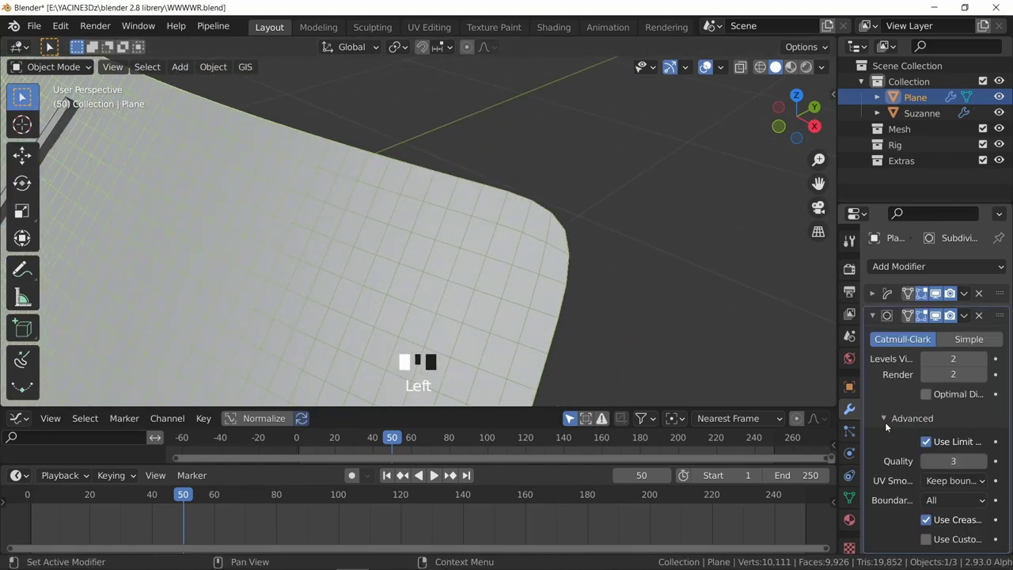
pyautogui.click(941, 501)
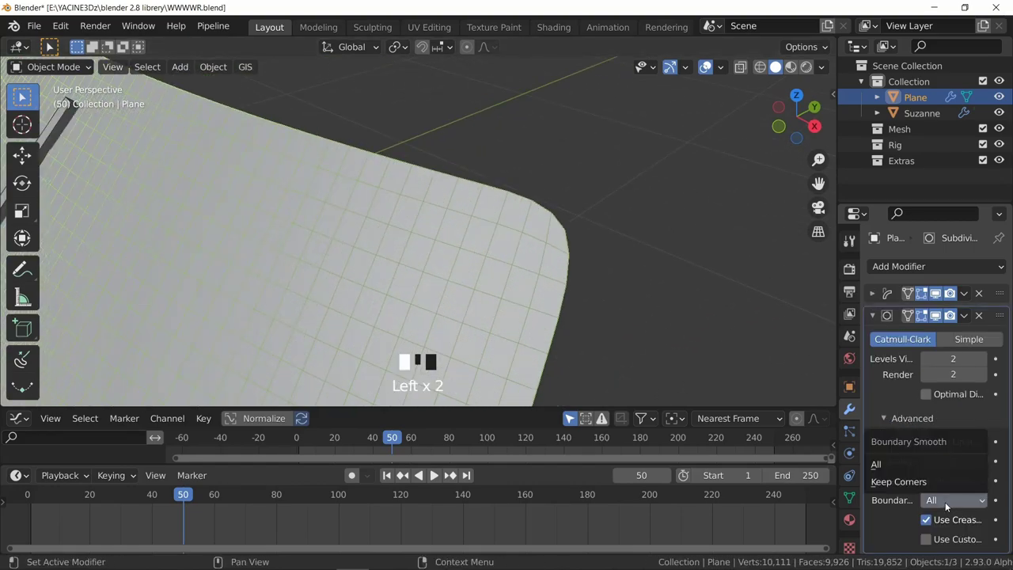
pyautogui.click(898, 483)
# Step: Add a Solidify modifier to the large plane
pyautogui.moveTo(712, 364); pyautogui.dragTo(553, 302, button='middle')
pyautogui.press('q')
pyautogui.click(553, 301)
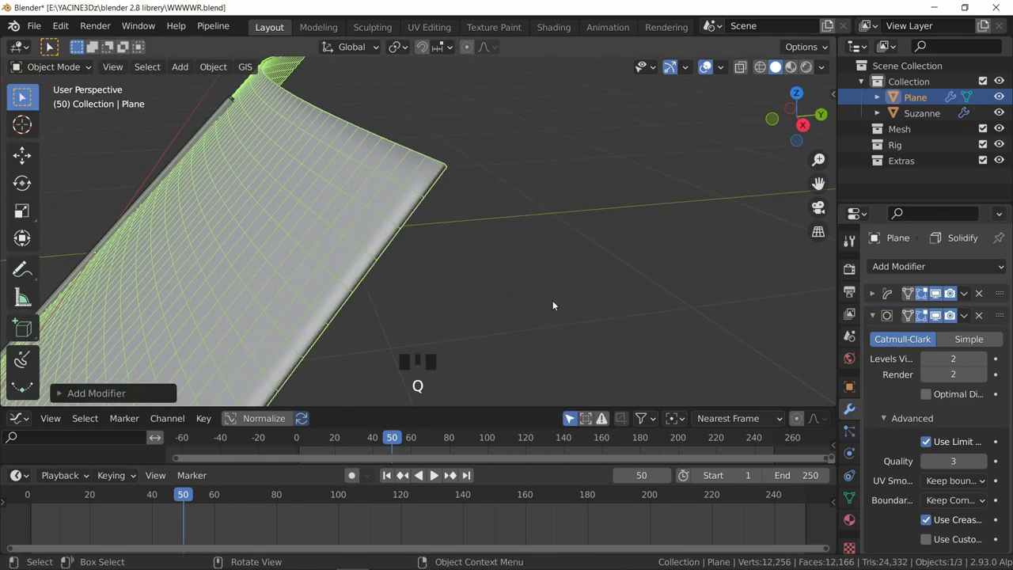
# Step: Enable Auto Smooth at 30° for the large plane's normals
pyautogui.hotkey('ctrl', 'shift', 'alt', 'a')
pyautogui.click(850, 498)
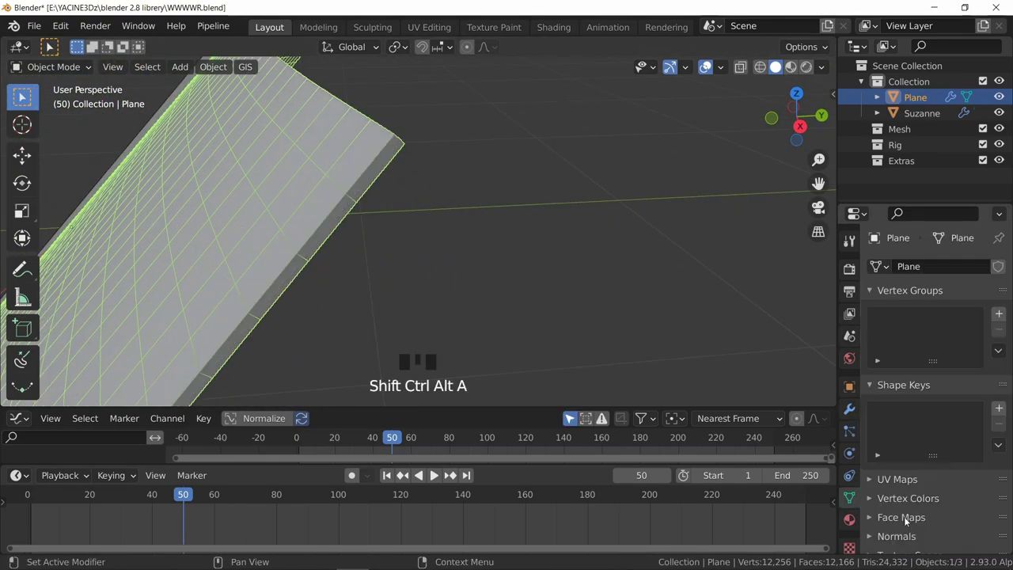
pyautogui.scroll(-2, 905, 519)
pyautogui.click(898, 500)
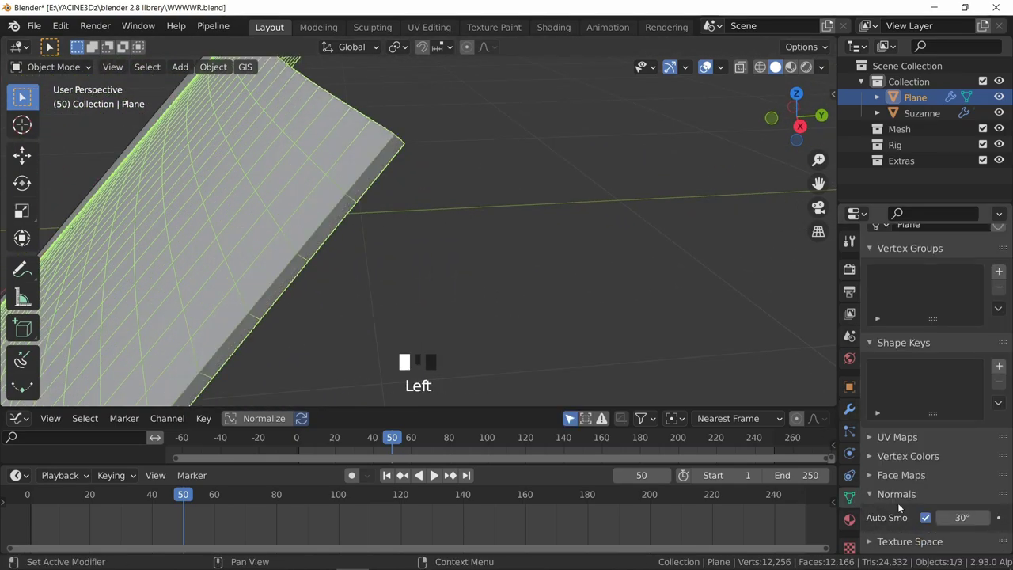
pyautogui.click(926, 519)
pyautogui.click(927, 520)
pyautogui.rightClick(926, 520)
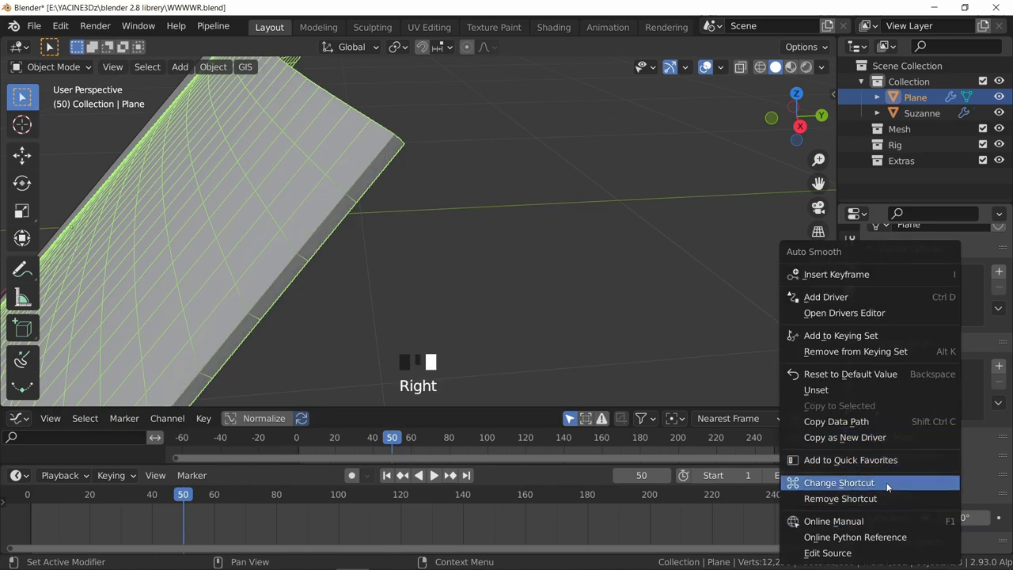
# Step: Play the animation briefly to check how the straight strip swings over the bent plane
pyautogui.moveTo(491, 261); pyautogui.dragTo(424, 233, button='middle')
pyautogui.scroll(-4, 352, 258)
pyautogui.keyDown('shift'); pyautogui.moveTo(353, 258); pyautogui.dragTo(390, 164, button='middle'); pyautogui.keyUp('shift')
pyautogui.press('space')
pyautogui.press('space')
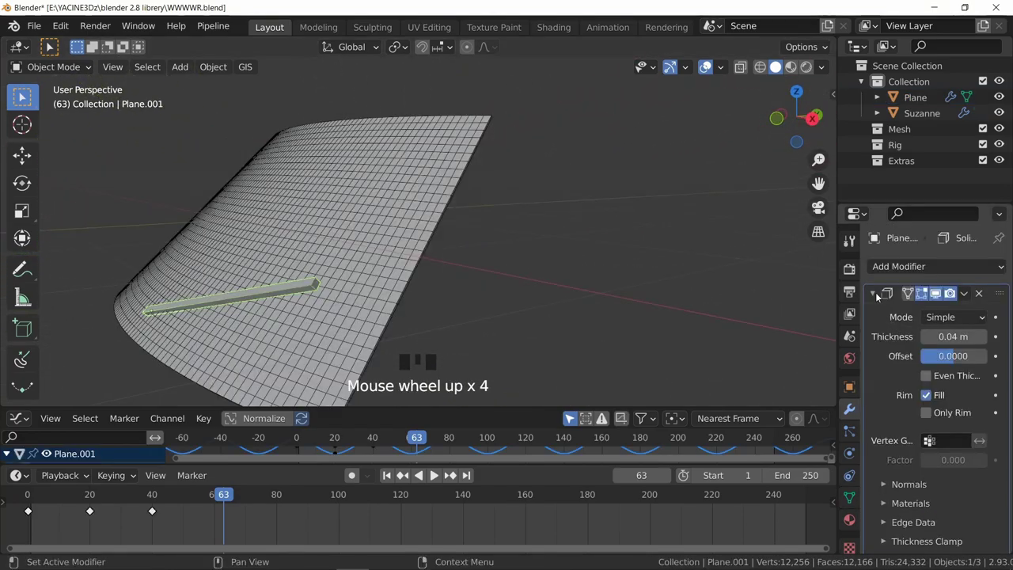
# Step: Hide the strip's Solidify in the viewport and add a Shrinkwrap modifier to the strip targeting the large plane
pyautogui.click(874, 293)
pyautogui.moveTo(483, 293); pyautogui.dragTo(508, 244, button='middle')
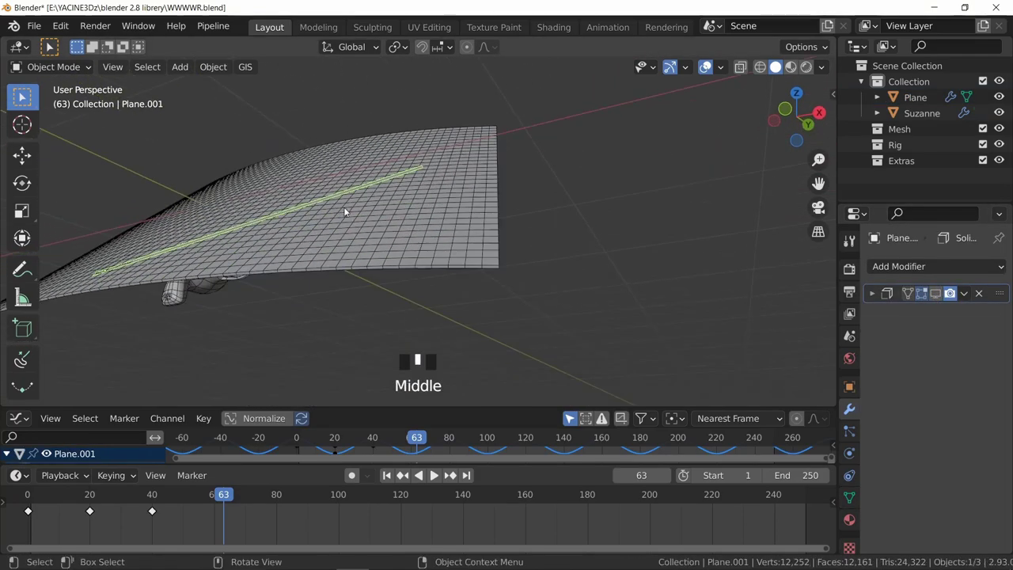
pyautogui.click(938, 266)
pyautogui.click(844, 450)
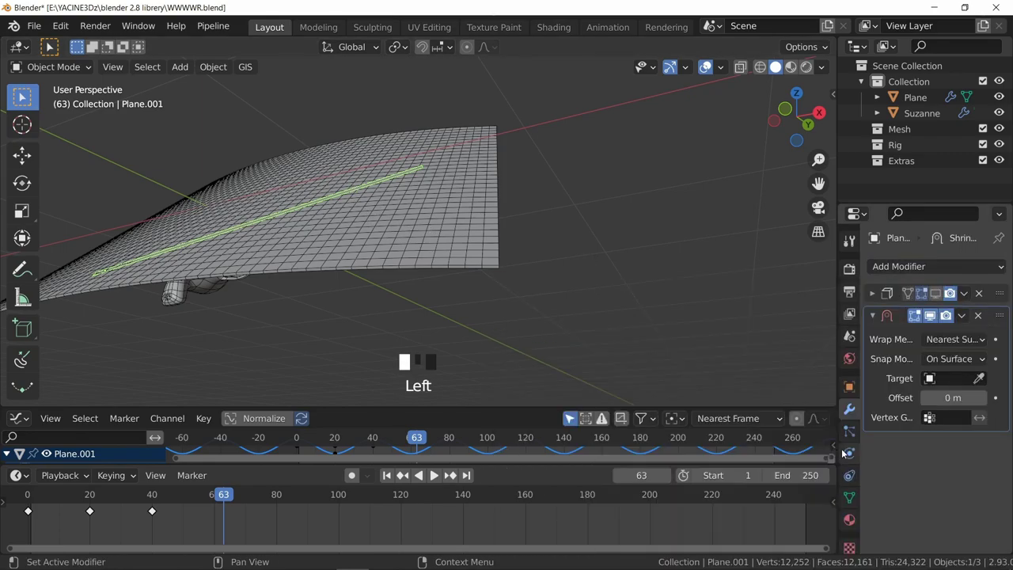
pyautogui.click(982, 380)
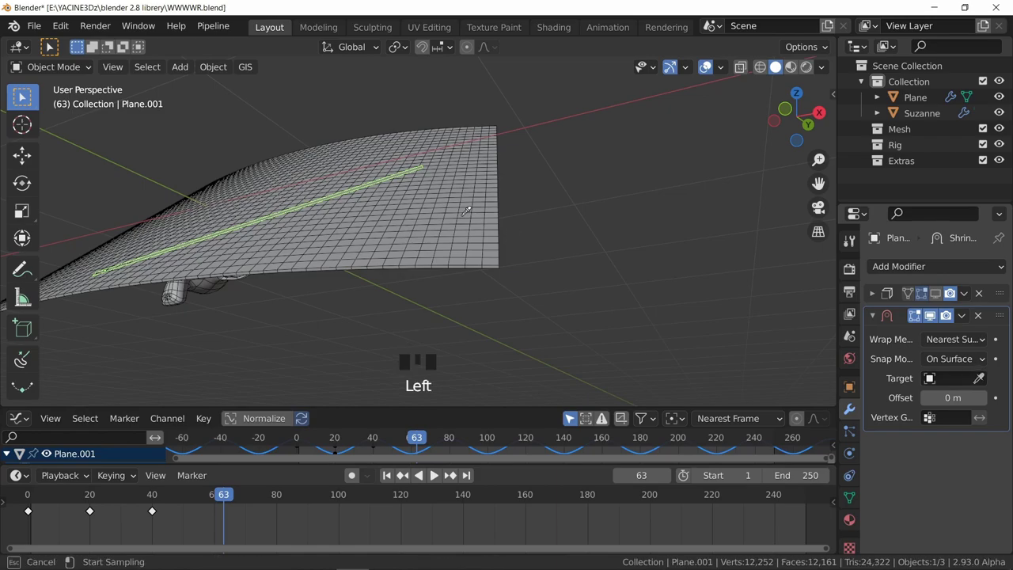
pyautogui.click(428, 199)
# Step: Play the animation to check how the shrinkwrapped strip follows the curved plane
pyautogui.moveTo(443, 212); pyautogui.dragTo(472, 198, button='middle')
pyautogui.press('space')
pyautogui.moveTo(375, 196); pyautogui.dragTo(360, 247, button='middle')
pyautogui.press('space')
pyautogui.press('space')
pyautogui.press('space')
# Step: Divide the strip into 32 segments with evenly spaced loop cuts across its length
pyautogui.press('Tab')
pyautogui.hotkey('ctrl', 'r')
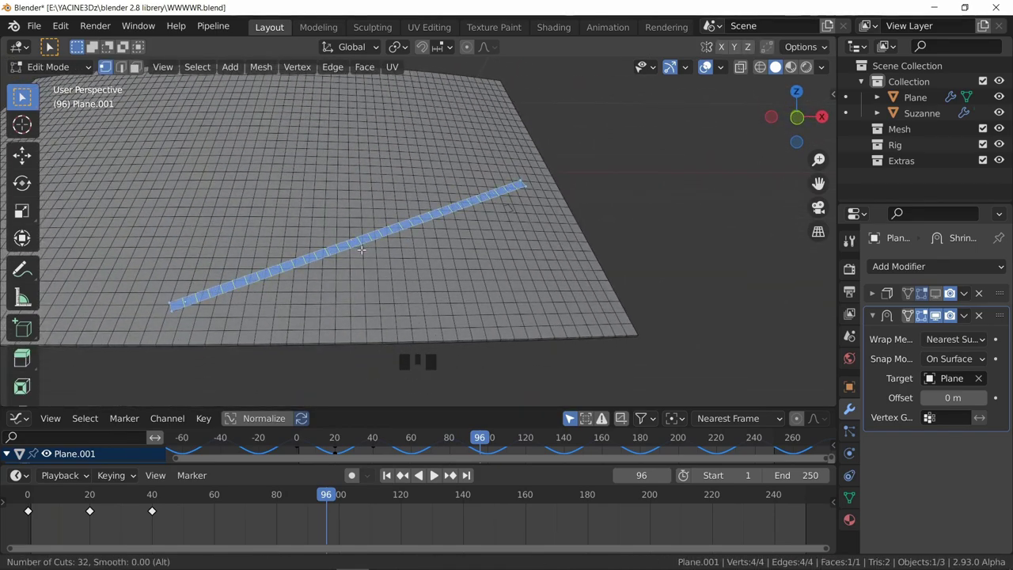
pyautogui.click(361, 250)
pyautogui.rightClick(362, 253)
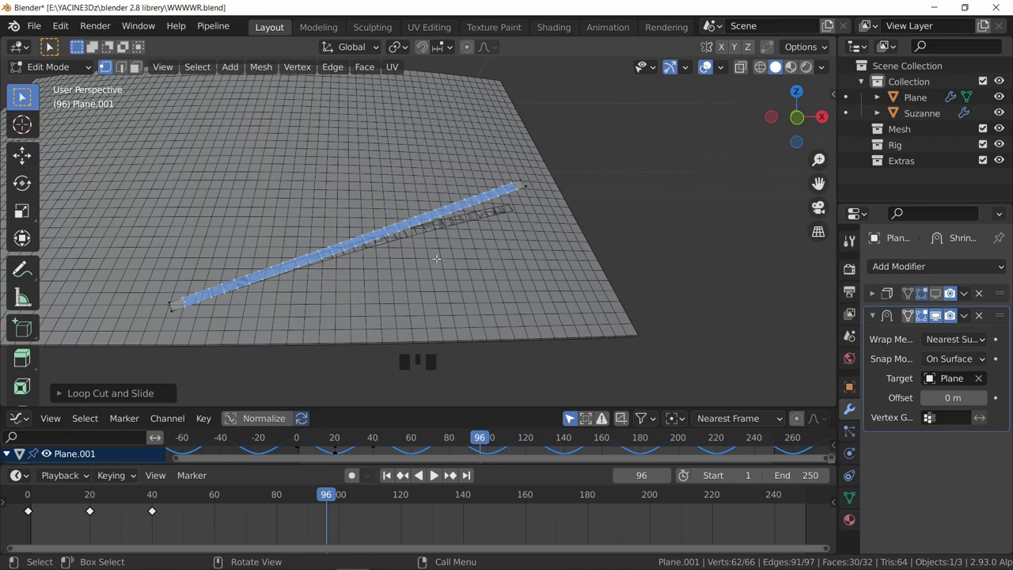
pyautogui.moveTo(436, 259); pyautogui.dragTo(372, 260, button='middle')
pyautogui.press('Tab')
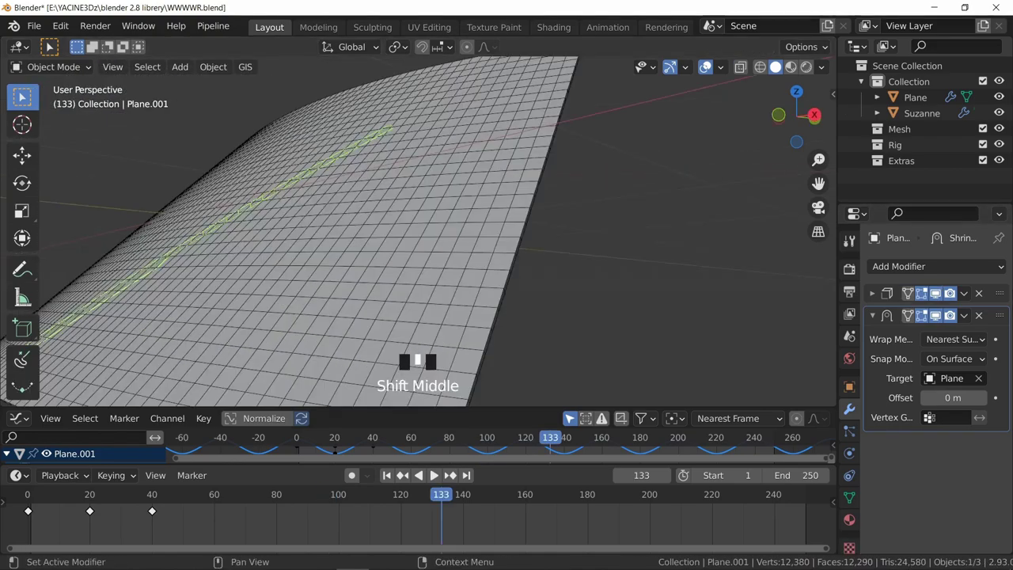
# Step: Place the strip's Solidify modifier after Shrinkwrap and play the animation
pyautogui.moveTo(1000, 293); pyautogui.dragTo(1000, 429)
pyautogui.press('a')
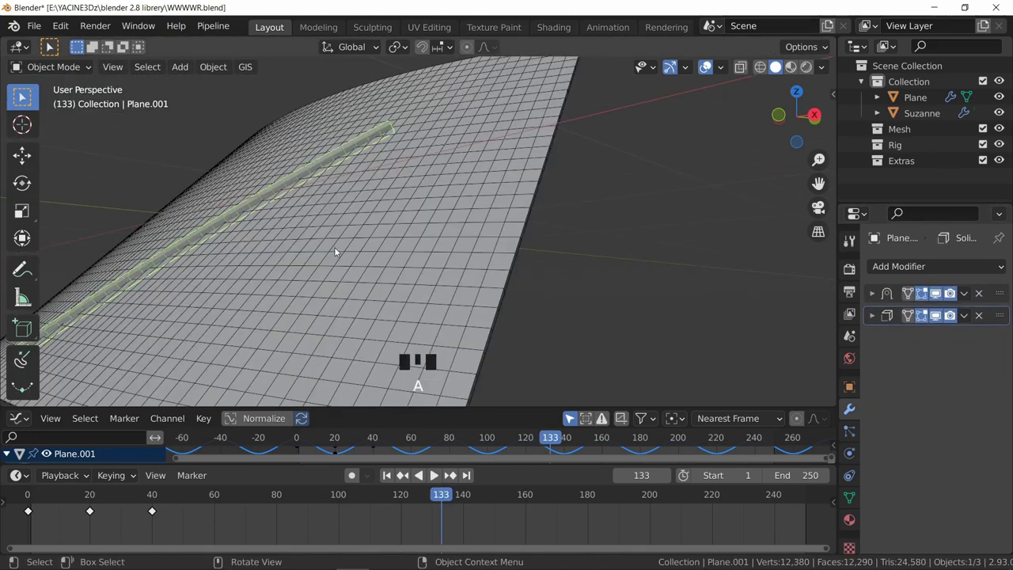
pyautogui.moveTo(335, 253); pyautogui.dragTo(464, 244, button='middle')
pyautogui.press('space')
pyautogui.press('space')
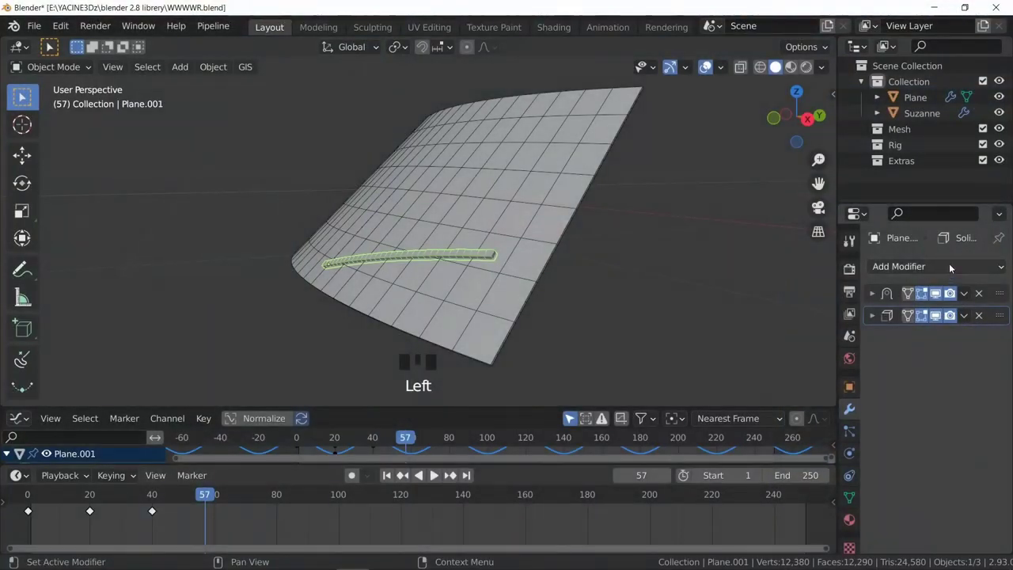
# Step: Add a Dynamic Paint modifier to the strip
pyautogui.click(950, 267)
pyautogui.click(946, 348)
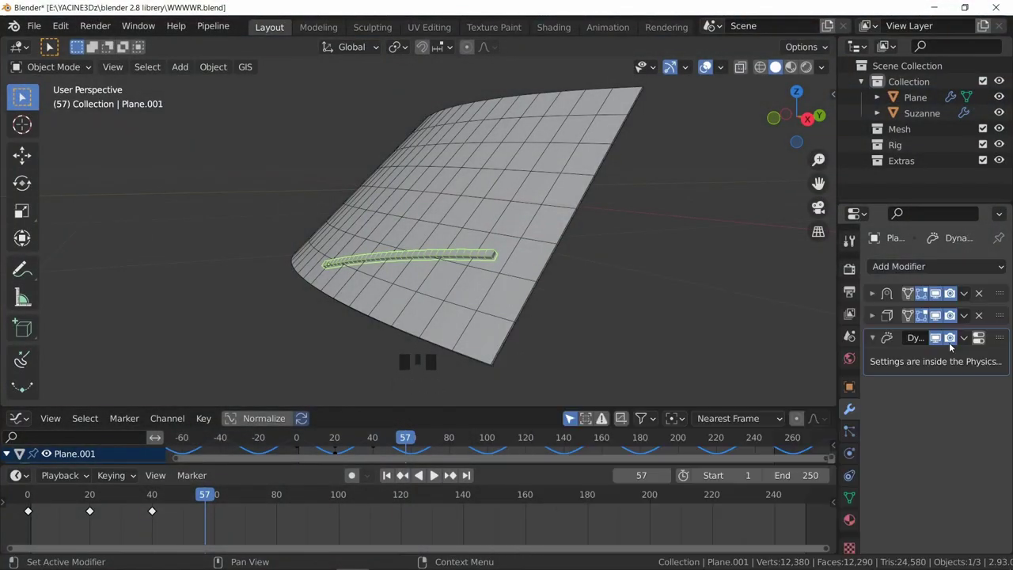
pyautogui.moveTo(602, 301); pyautogui.dragTo(561, 274, button='middle')
# Step: Add a Dynamic Paint modifier to the large plane and place it before the Solidify modifier
pyautogui.click(552, 276)
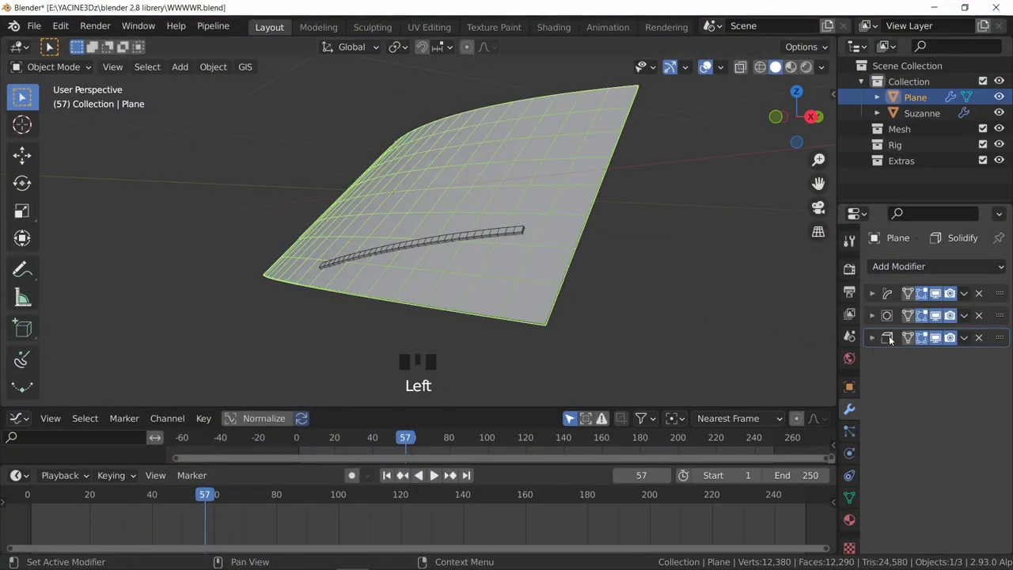
pyautogui.click(959, 267)
pyautogui.click(954, 346)
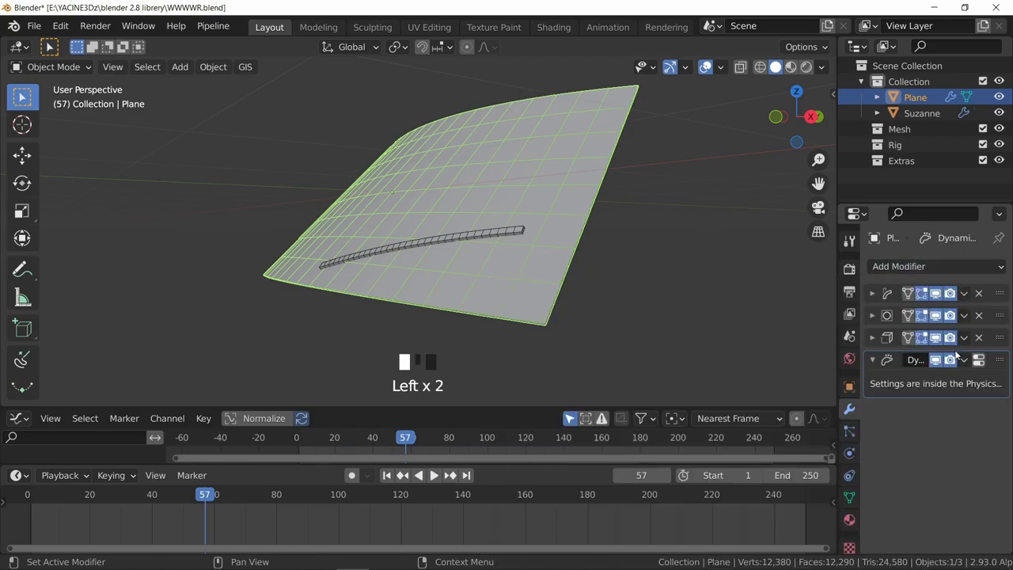
pyautogui.moveTo(1001, 360)
pyautogui.mouseDown()
pyautogui.moveTo(1010, 323)
pyautogui.moveTo(1010, 338)
pyautogui.mouseUp()
pyautogui.moveTo(730, 328); pyautogui.dragTo(611, 286, button='middle')
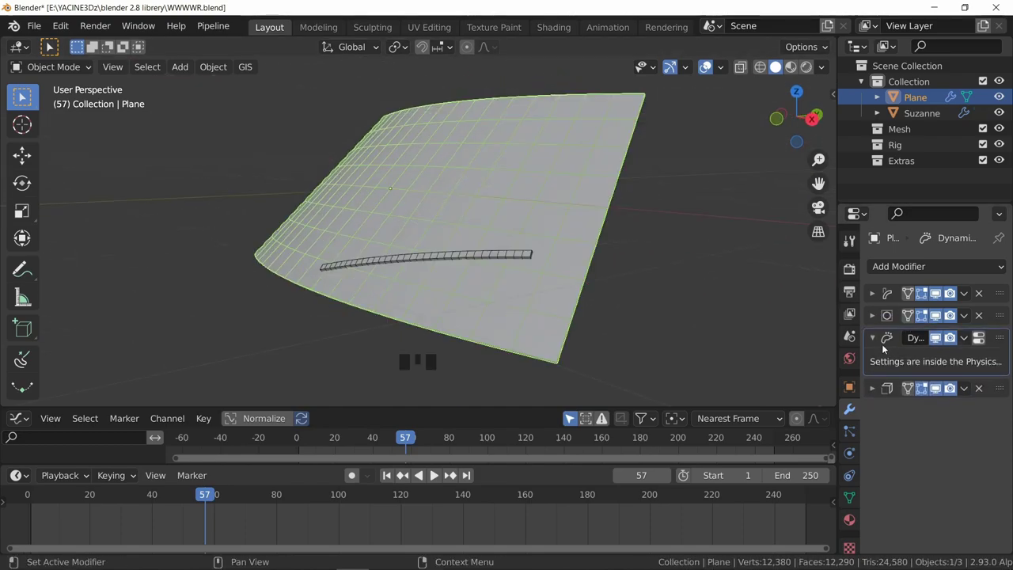
# Step: Add a canvas to the large plane in its Dynamic Paint physics settings
pyautogui.click(850, 454)
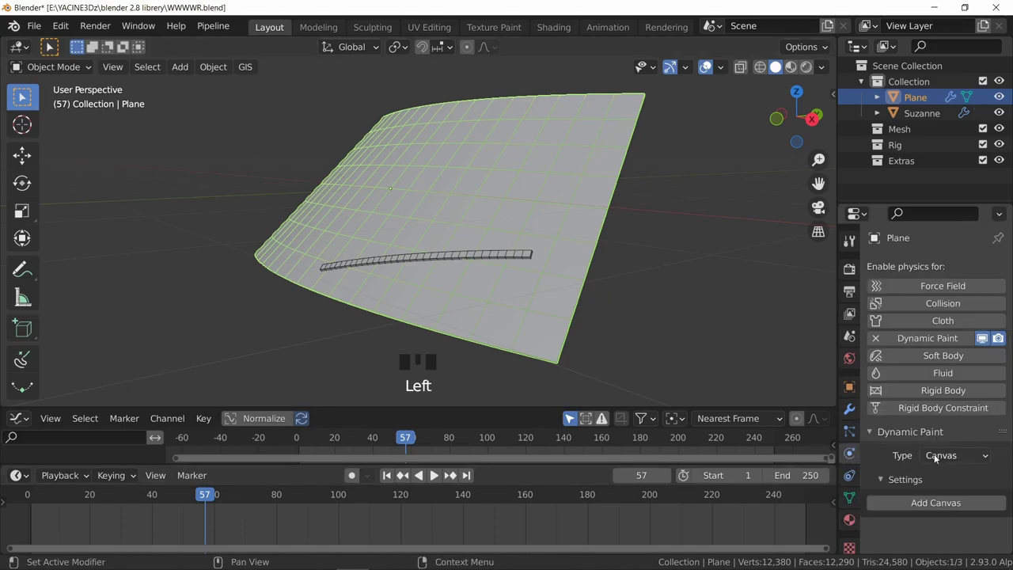
pyautogui.moveTo(609, 272); pyautogui.dragTo(578, 258, button='middle')
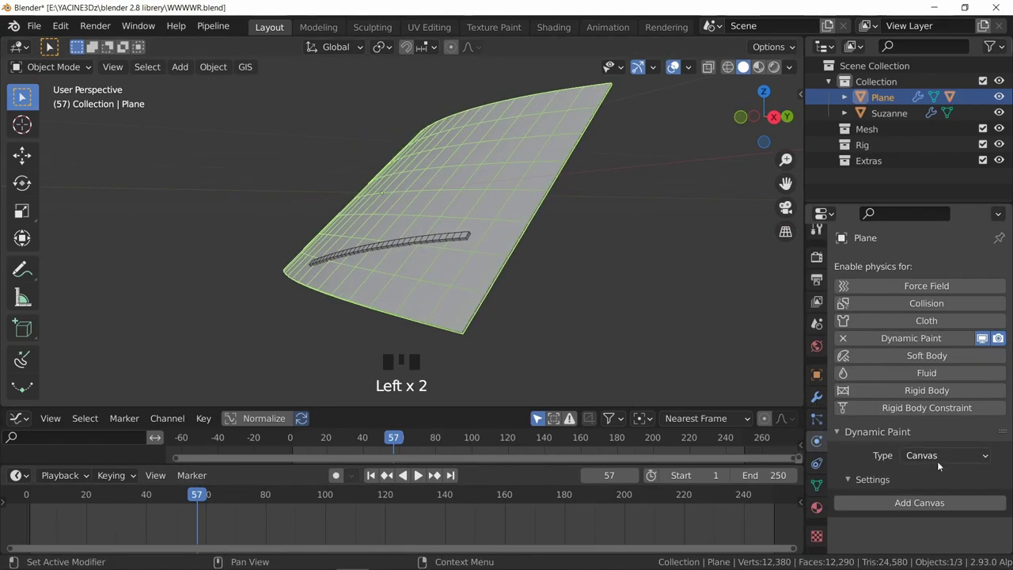
pyautogui.click(968, 501)
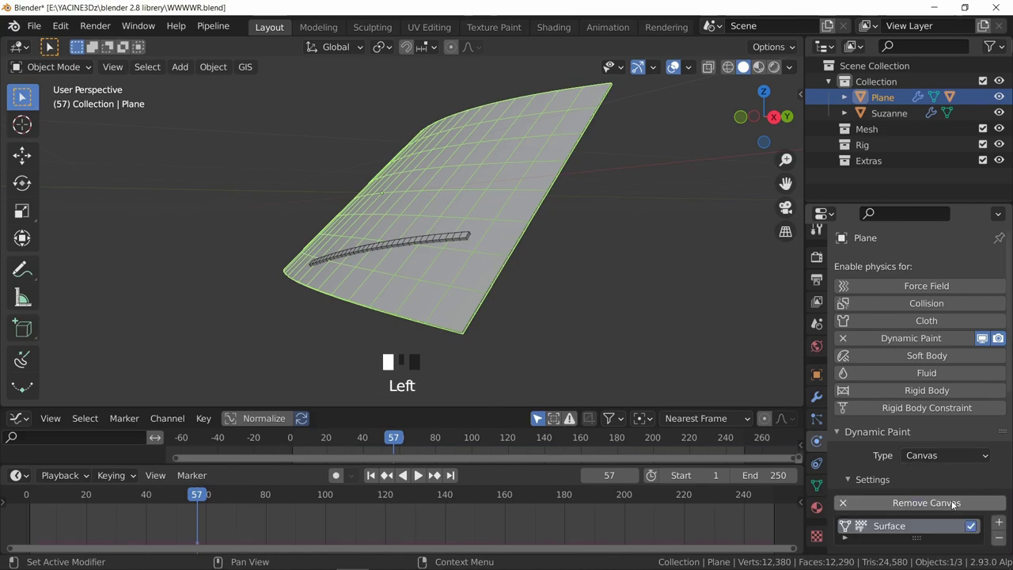
# Step: Set the strip's Dynamic Paint type to Brush and add the brush
pyautogui.click(460, 240)
pyautogui.click(924, 455)
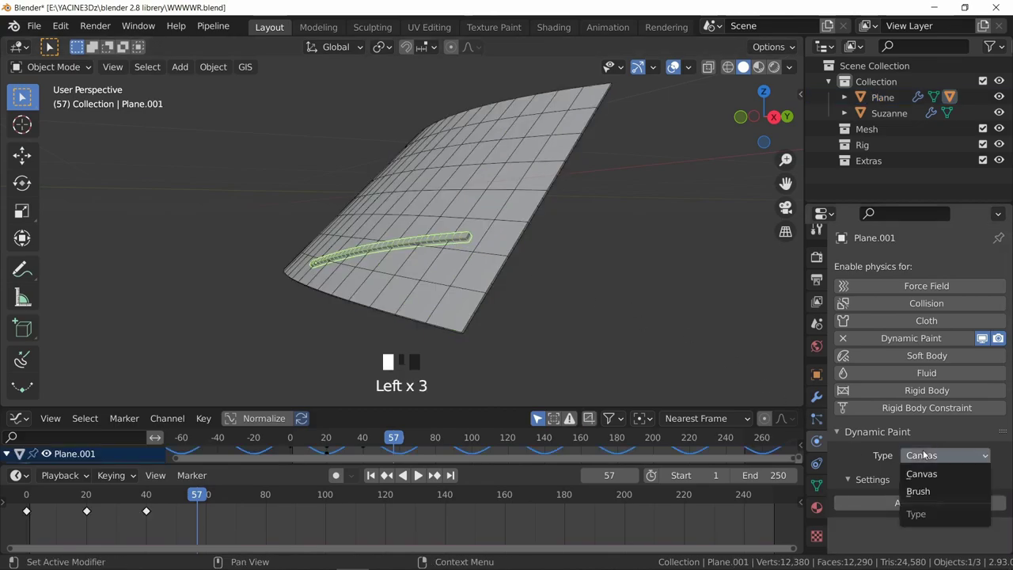
pyautogui.click(919, 492)
pyautogui.click(915, 502)
pyautogui.scroll(-6, 866, 464)
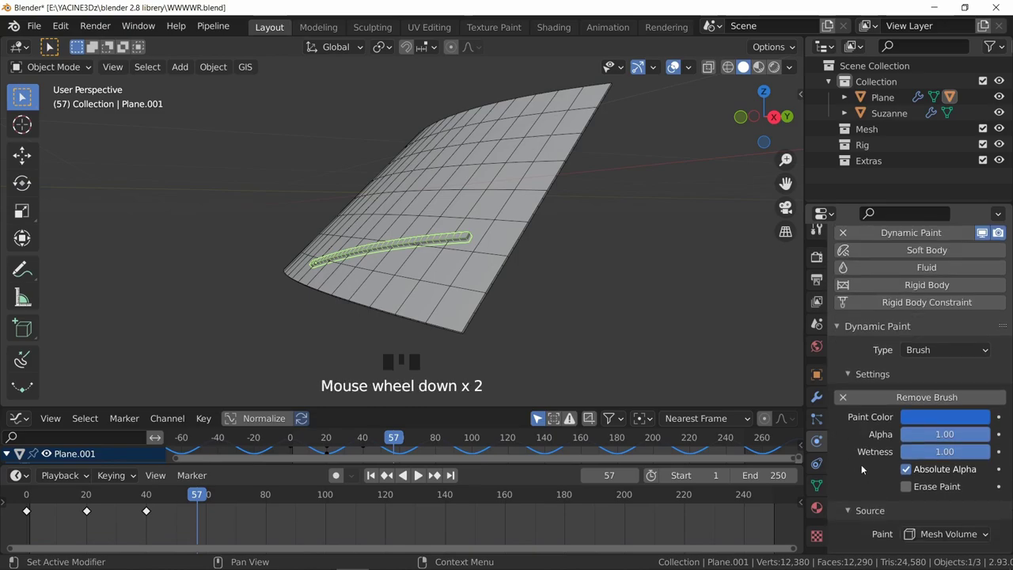
pyautogui.scroll(-2, 850, 458)
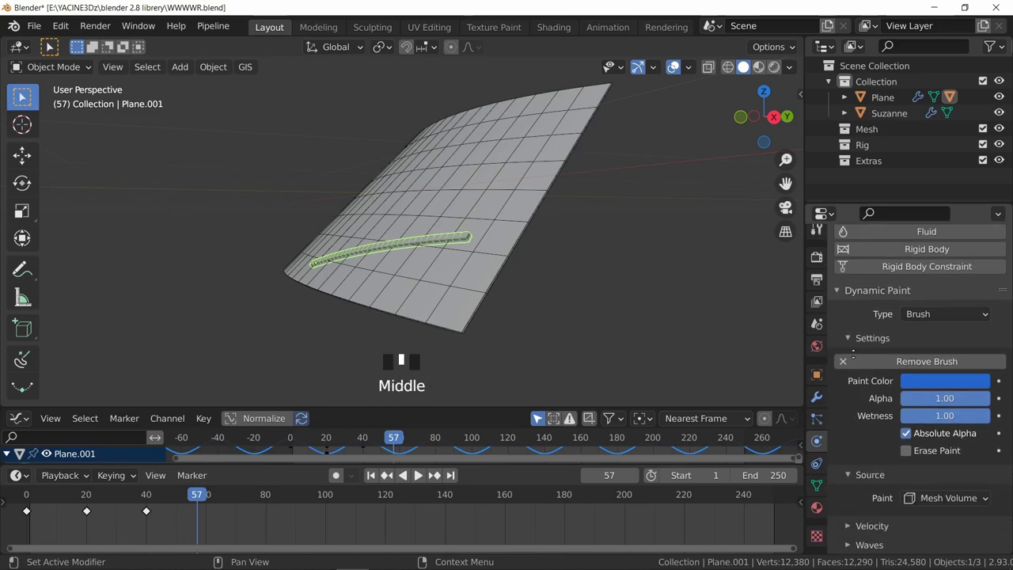
# Step: Create the wetmap output layer for the large plane's vertex-format canvas surface
pyautogui.click(511, 202)
pyautogui.scroll(1, 878, 478)
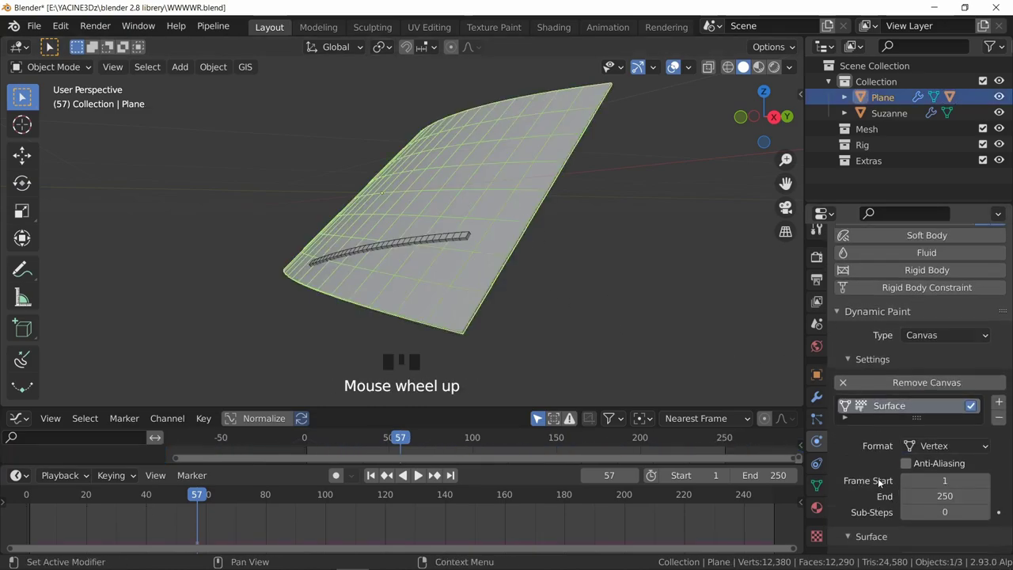
pyautogui.click(929, 448)
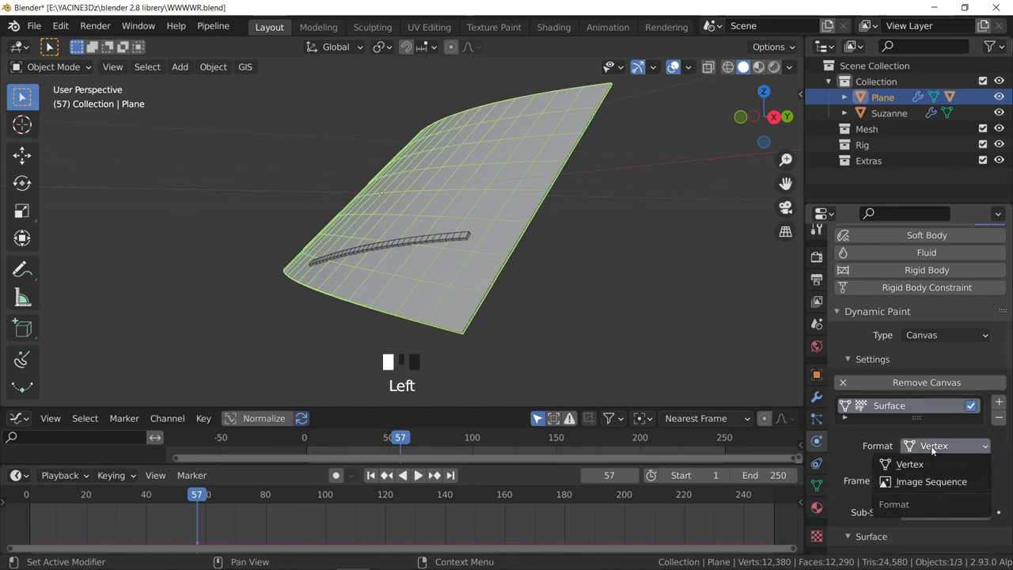
pyautogui.click(931, 446)
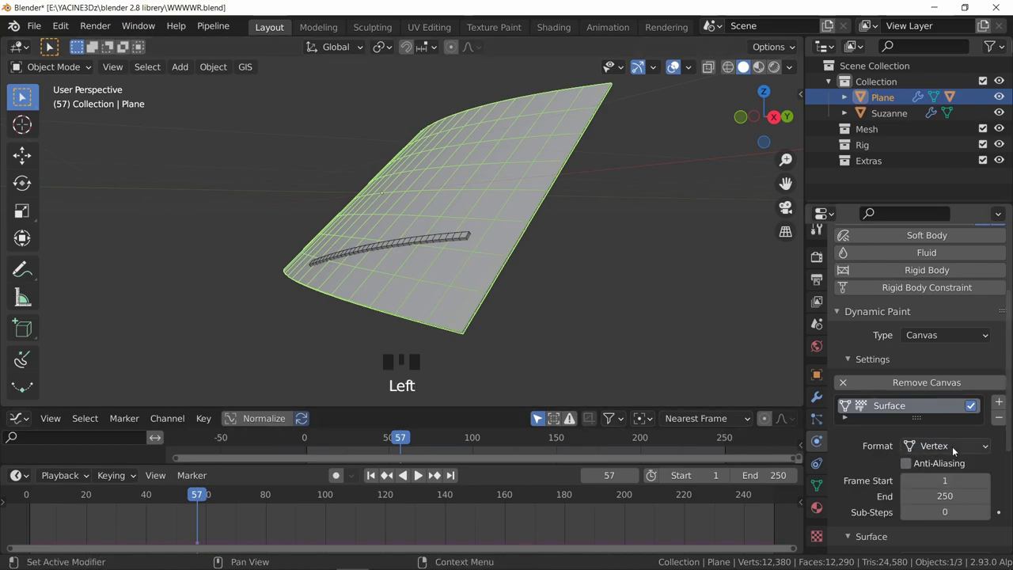
pyautogui.scroll(-3, 870, 460)
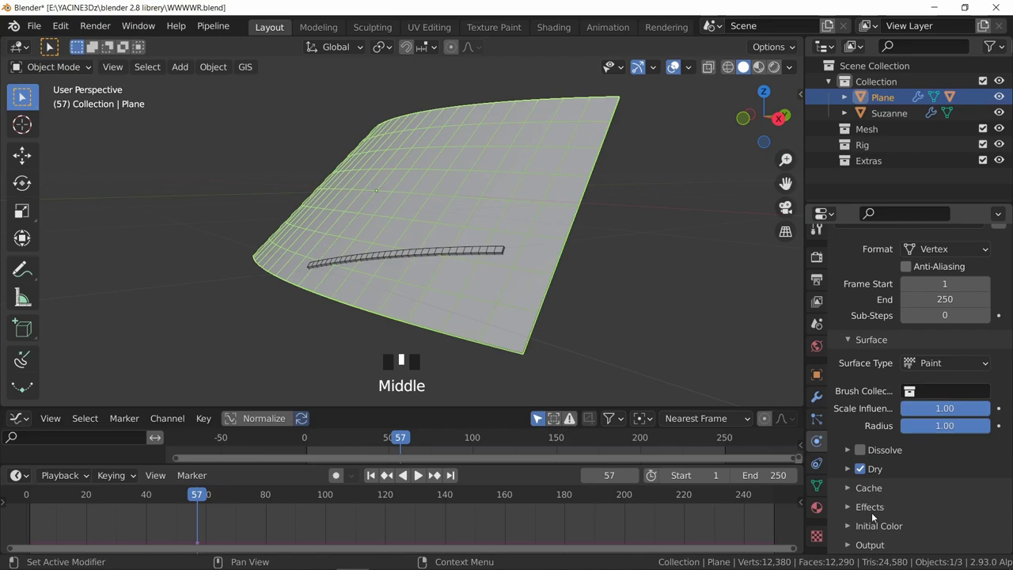
pyautogui.click(855, 545)
pyautogui.scroll(-3, 887, 535)
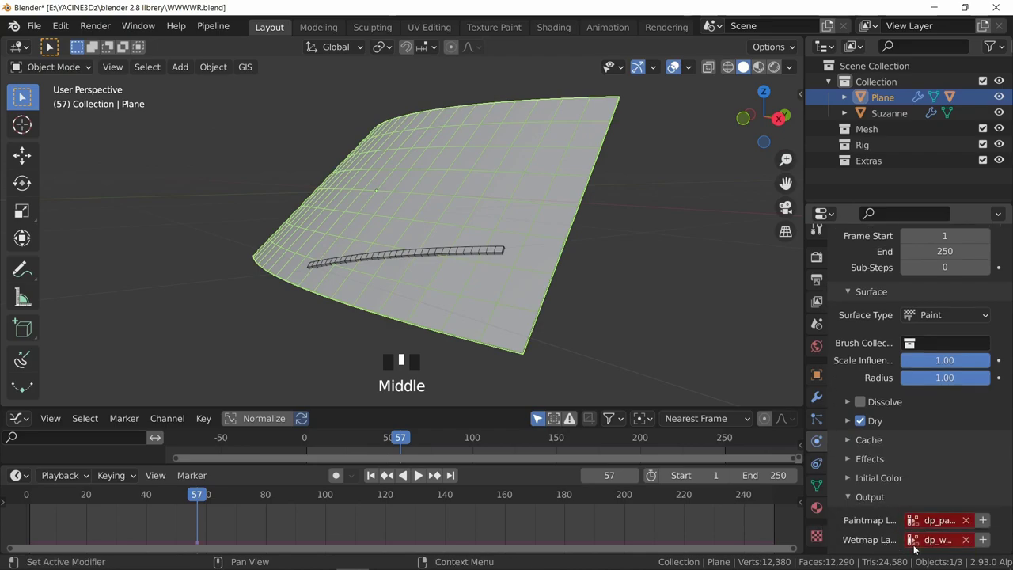
pyautogui.click(983, 540)
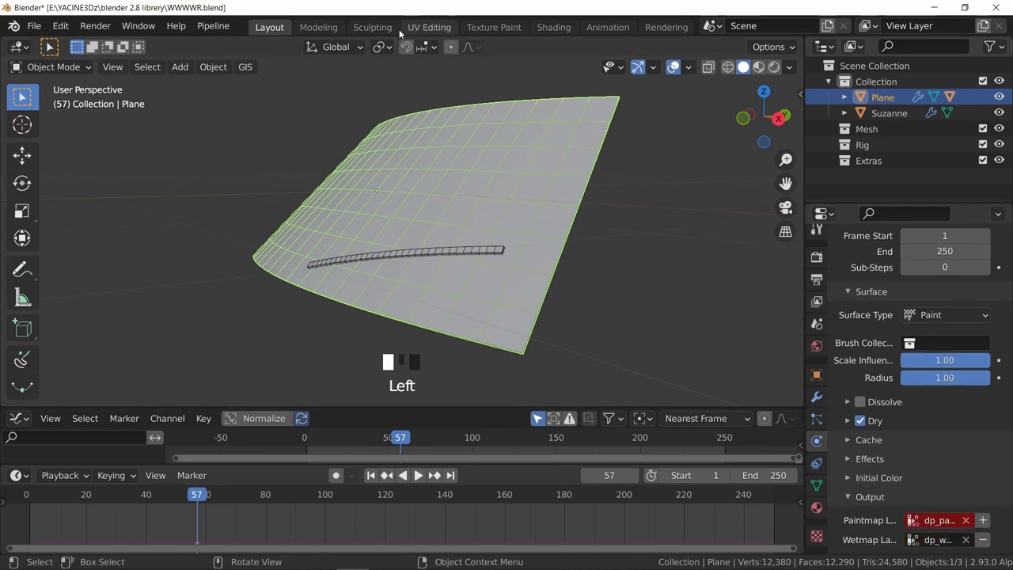
# Step: Switch to the Shading workspace and show the plane in Material Preview
pyautogui.click(554, 27)
pyautogui.scroll(2, 238, 175)
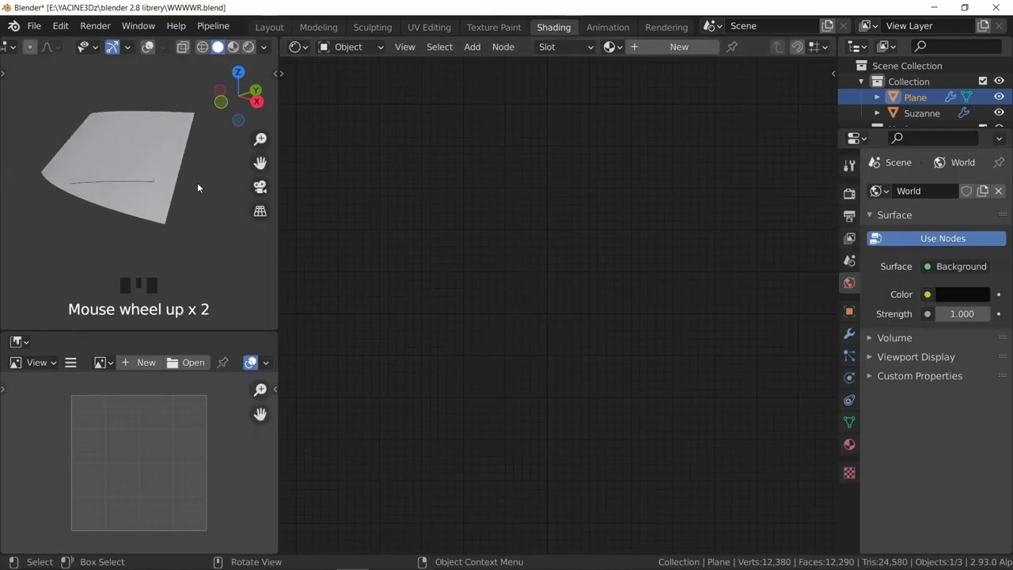
pyautogui.moveTo(197, 182); pyautogui.dragTo(186, 221, button='middle')
pyautogui.click(233, 48)
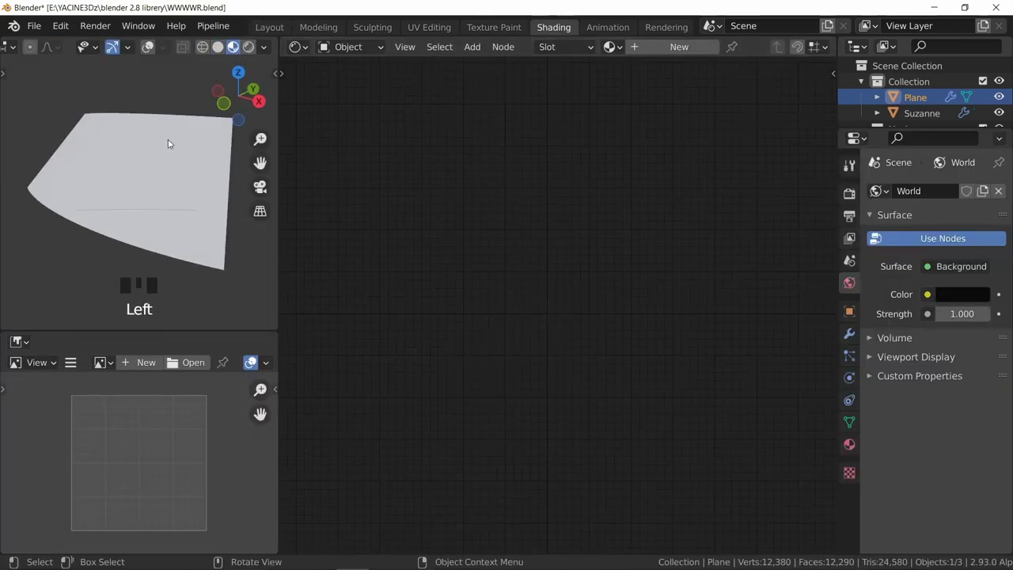
# Step: Create a new material on the plane and name it Fron_Glass
pyautogui.click(678, 47)
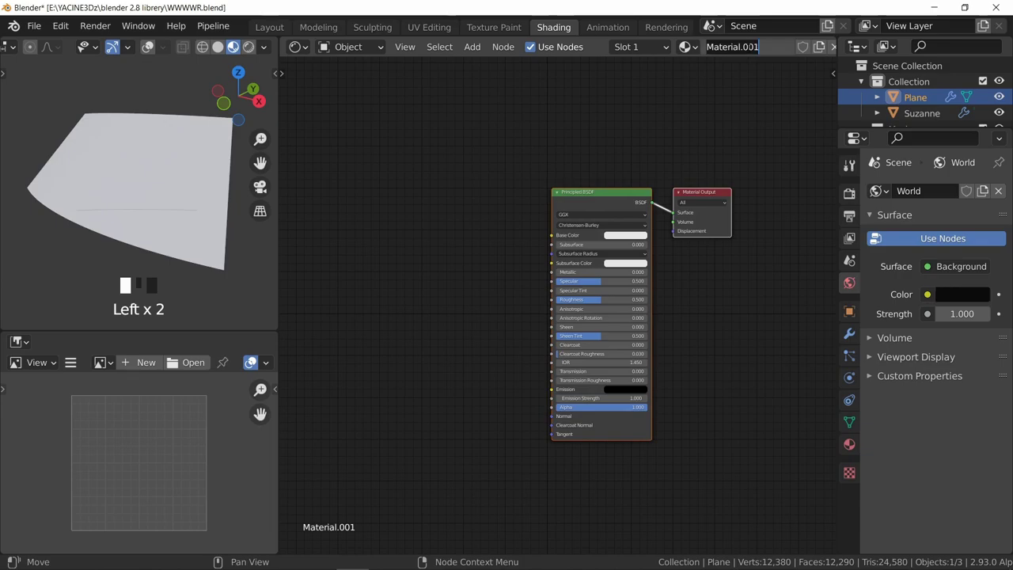
pyautogui.write('Fron_Glass')
pyautogui.press('Return')
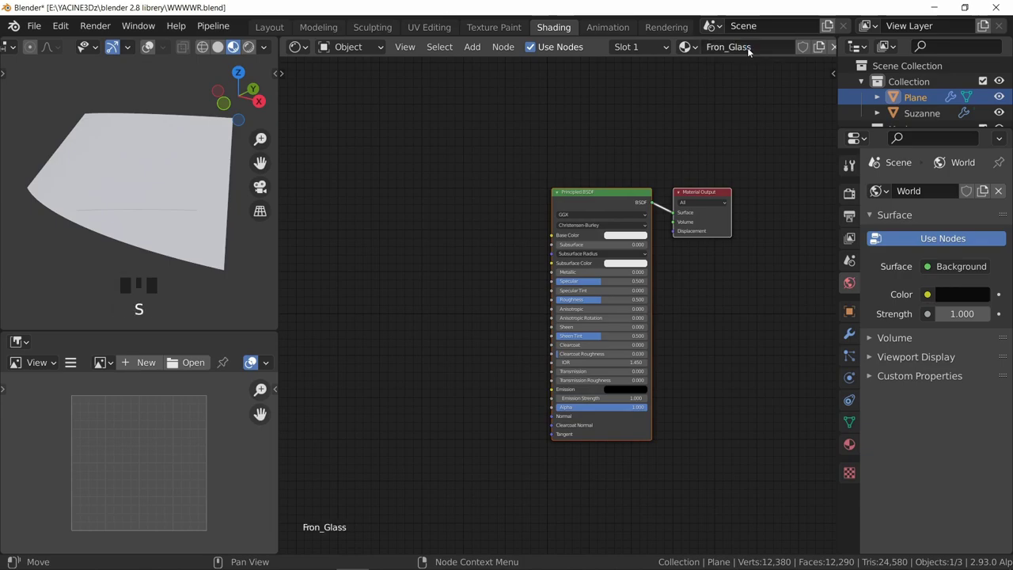
# Step: Add a Vertex Color node to the Fron_Glass material and set its layer to dp_wetmap
pyautogui.scroll(3, 424, 148)
pyautogui.hotkey('shift', 'a')
pyautogui.click(427, 204)
pyautogui.write('vert')
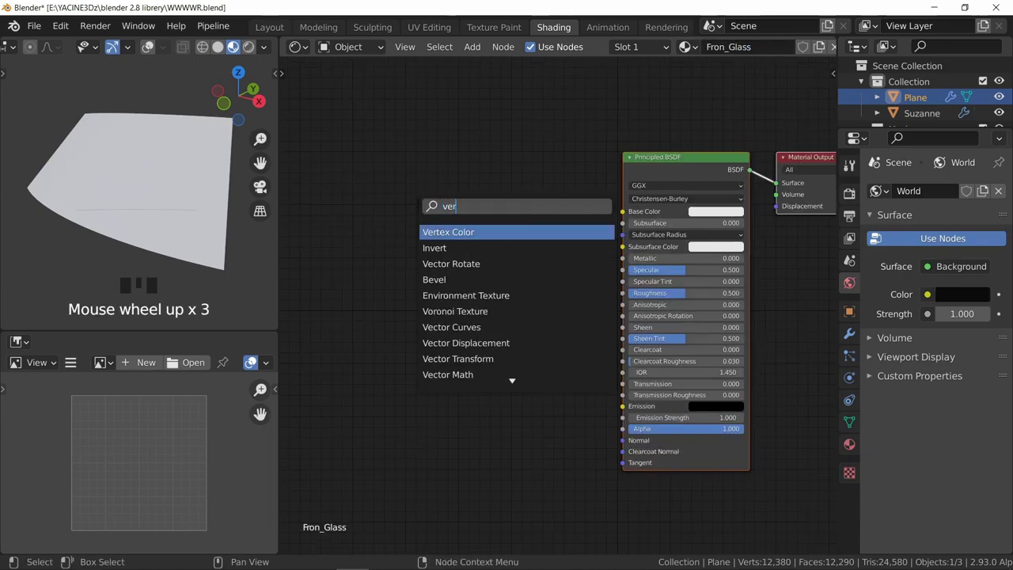
pyautogui.press('Return')
pyautogui.click(374, 248)
pyautogui.click(379, 243)
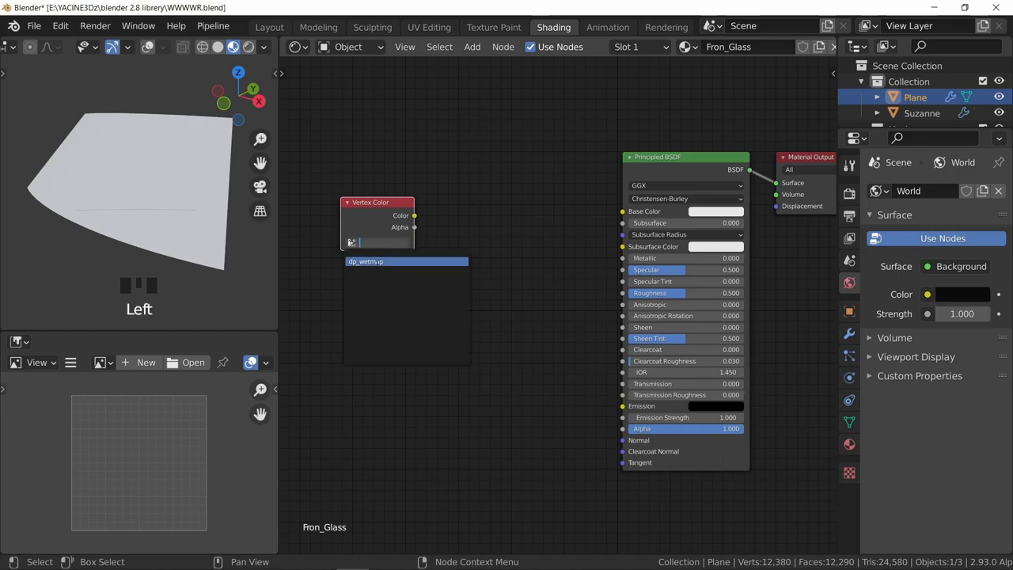
pyautogui.moveTo(370, 278); pyautogui.dragTo(456, 304, button='middle')
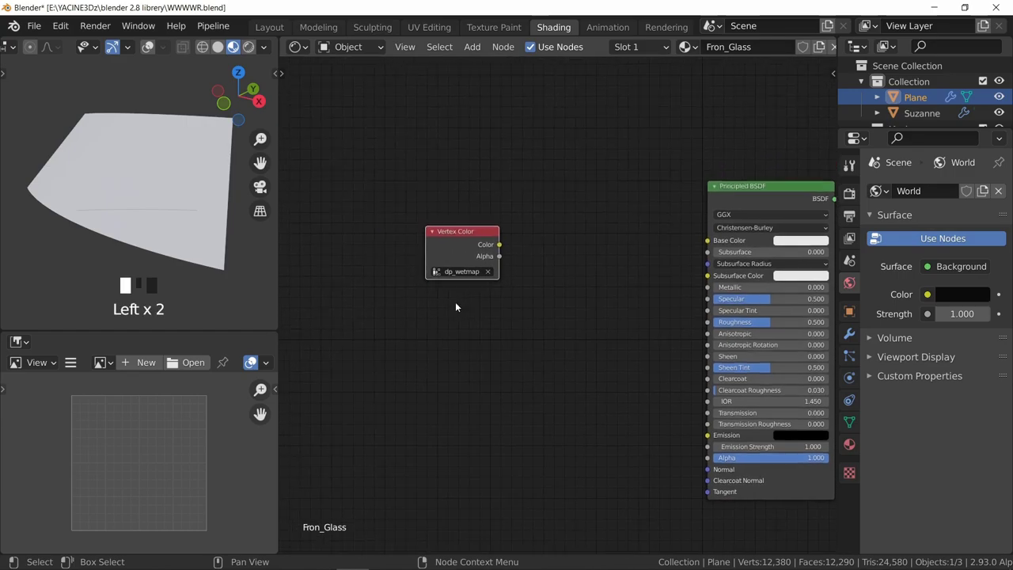
# Step: Preview the Vertex Color node's output on the plane and play the animation to paint the wetmap
pyautogui.keyDown('ctrl'); pyautogui.keyDown('shift'); pyautogui.click(463, 243); pyautogui.keyUp('shift'); pyautogui.keyUp('ctrl')
pyautogui.press('space')
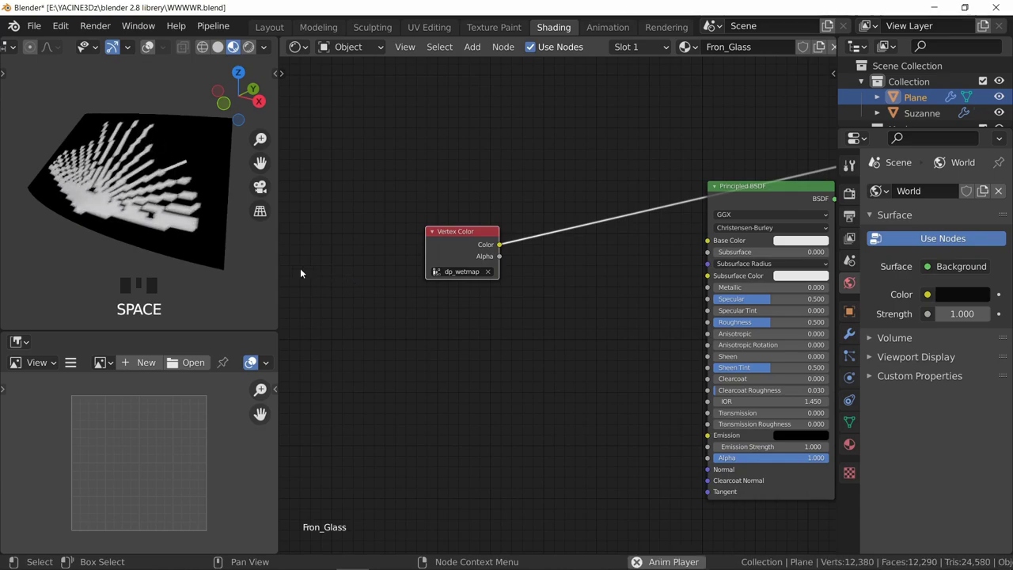
pyautogui.press('space')
# Step: Raise the viewport level of the plane's Subdivision modifier and replay the animation to check the painted trail
pyautogui.click(849, 333)
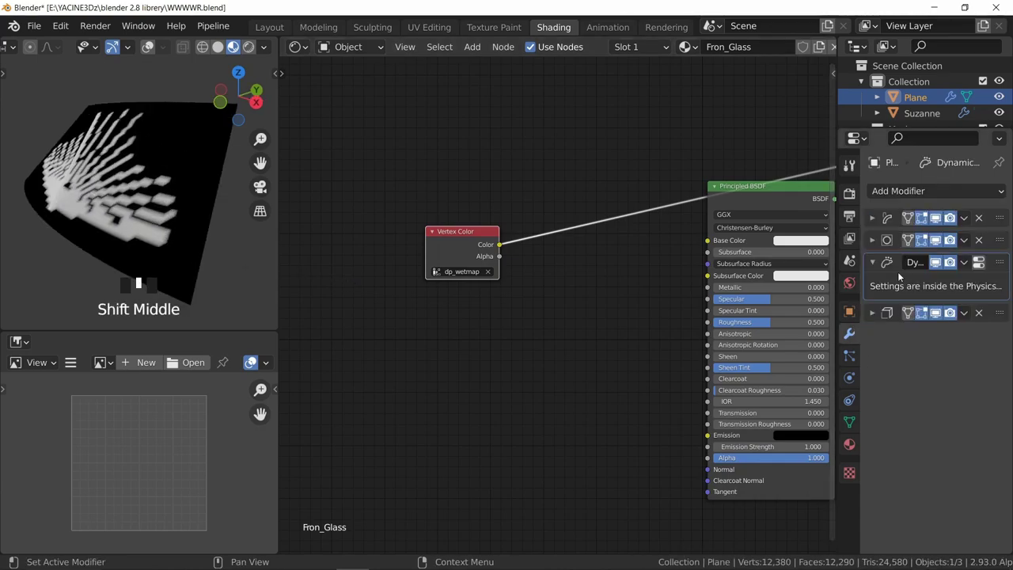
pyautogui.click(873, 241)
pyautogui.click(983, 283)
pyautogui.click(984, 283)
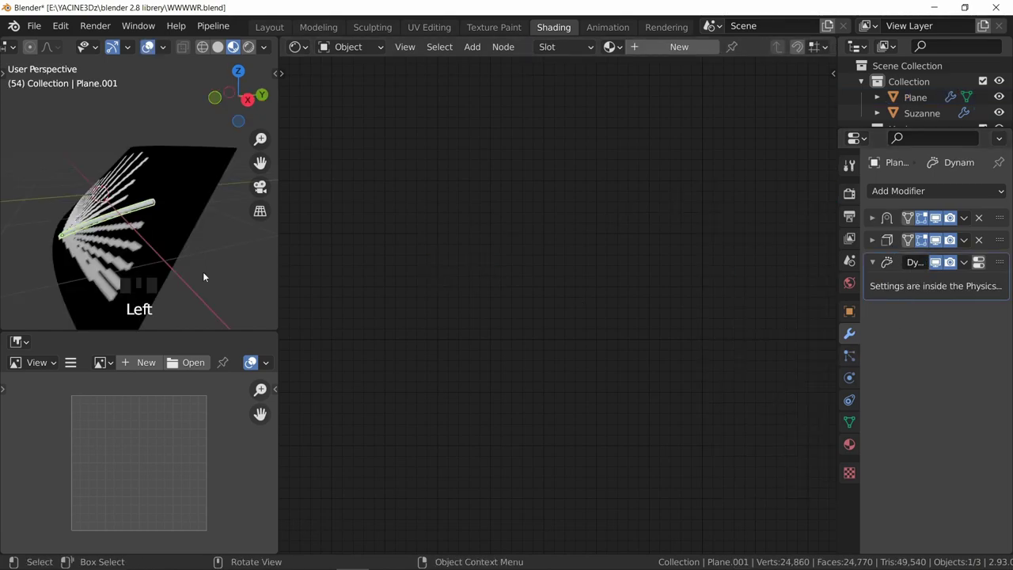
pyautogui.press('space')
pyautogui.press('space')
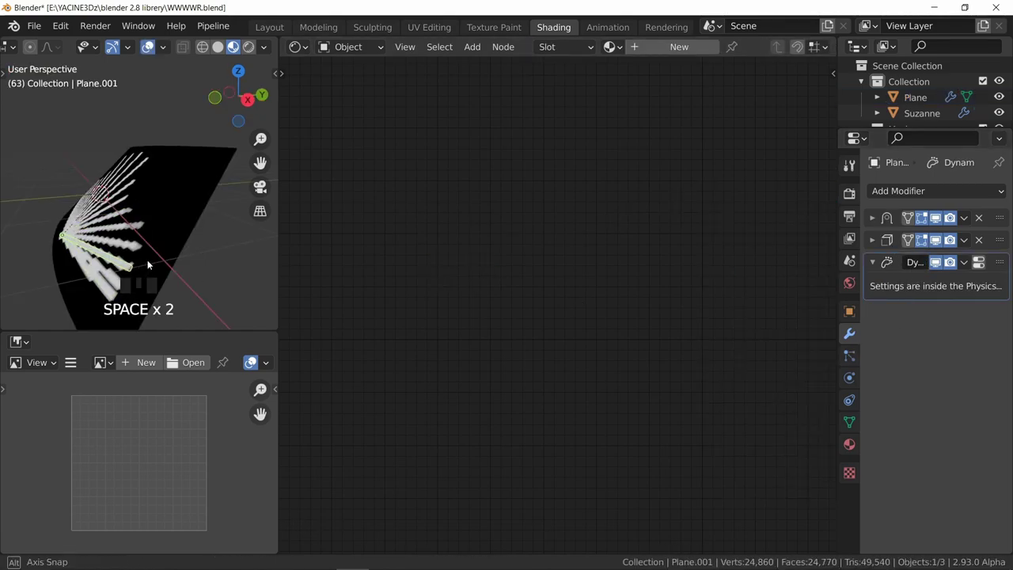
pyautogui.moveTo(147, 259); pyautogui.dragTo(182, 172, button='middle')
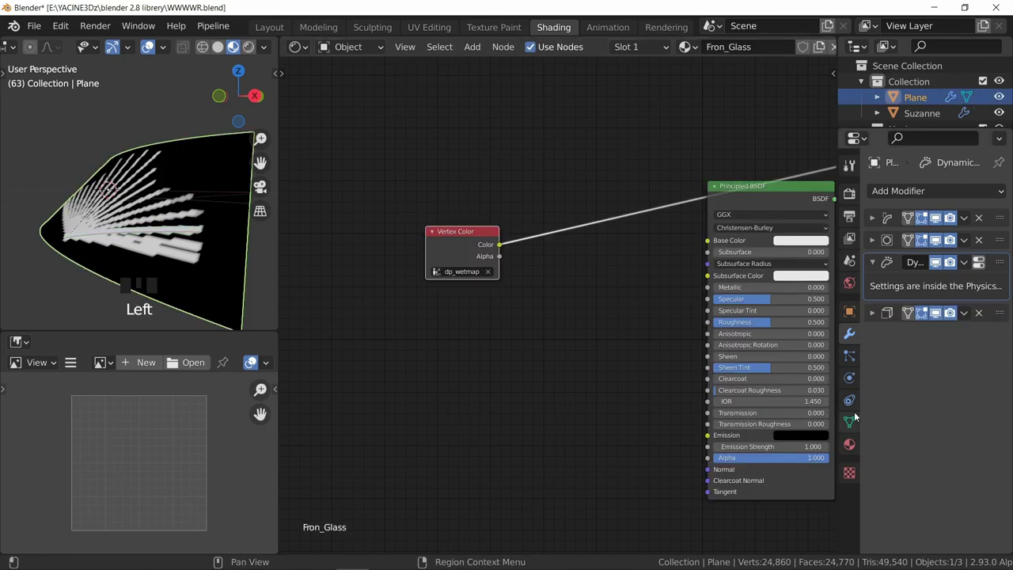
# Step: Set the plane's canvas surface sub-steps to 4 and play the animation
pyautogui.click(849, 378)
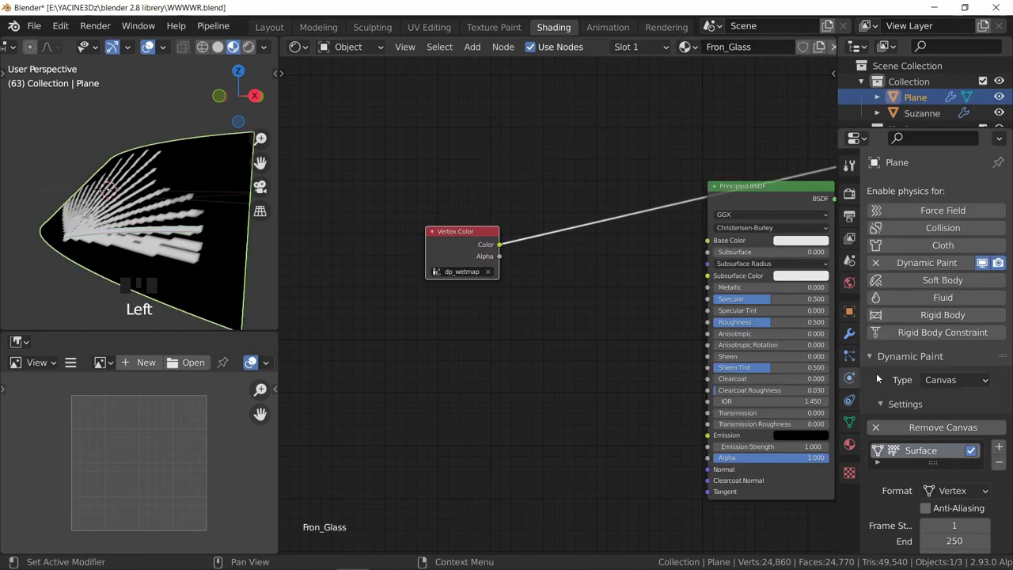
pyautogui.scroll(-6, 898, 497)
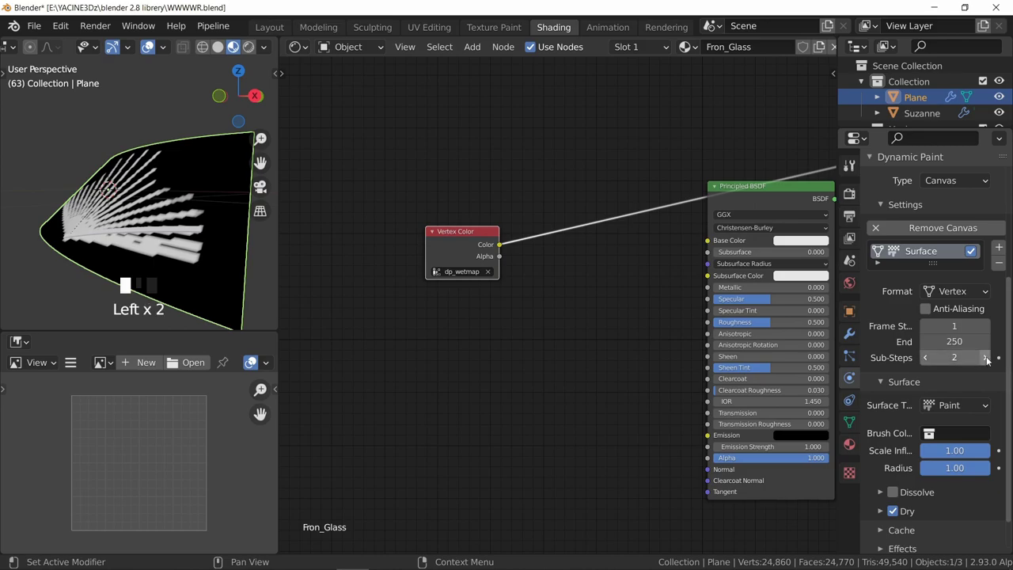
pyautogui.press('space')
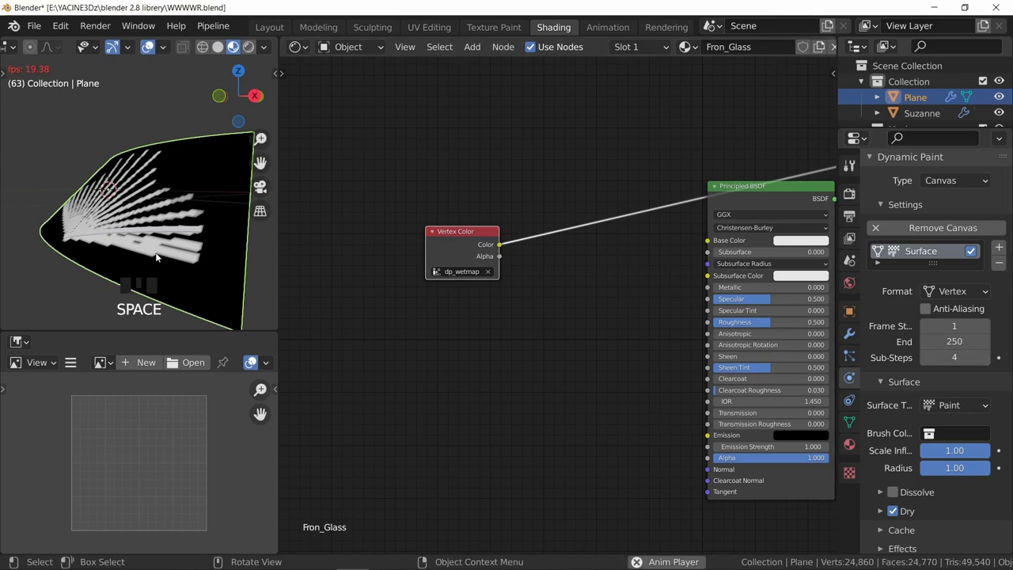
pyautogui.moveTo(142, 227); pyautogui.dragTo(202, 251, button='middle')
pyautogui.press('space')
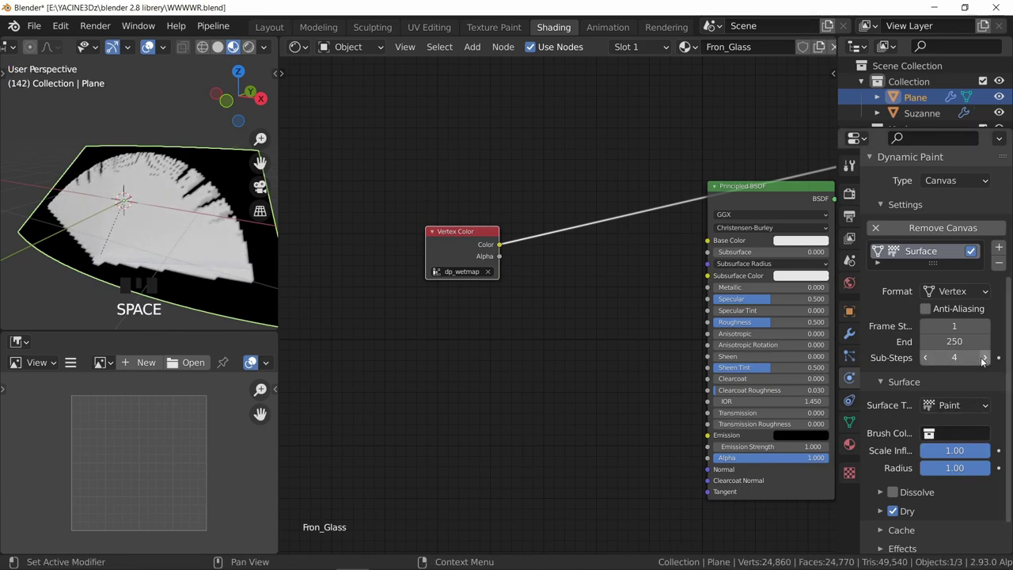
# Step: Raise the plane's canvas surface sub-steps to 10, replaying the animation to check how evenly the swept area is filled
pyautogui.click(985, 358)
pyautogui.click(984, 357)
pyautogui.click(985, 357)
pyautogui.click(985, 357)
pyautogui.press('space')
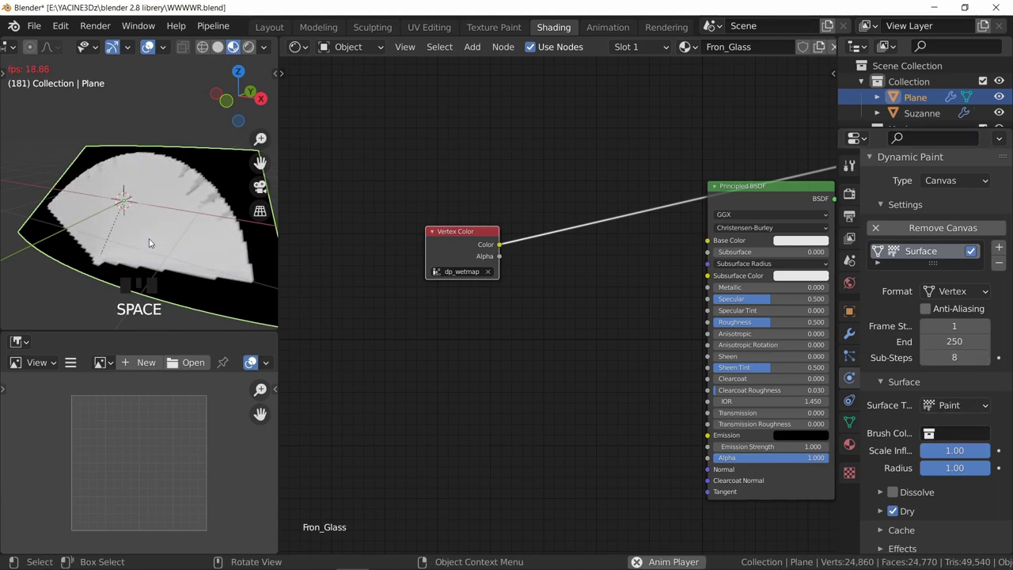
pyautogui.press('space')
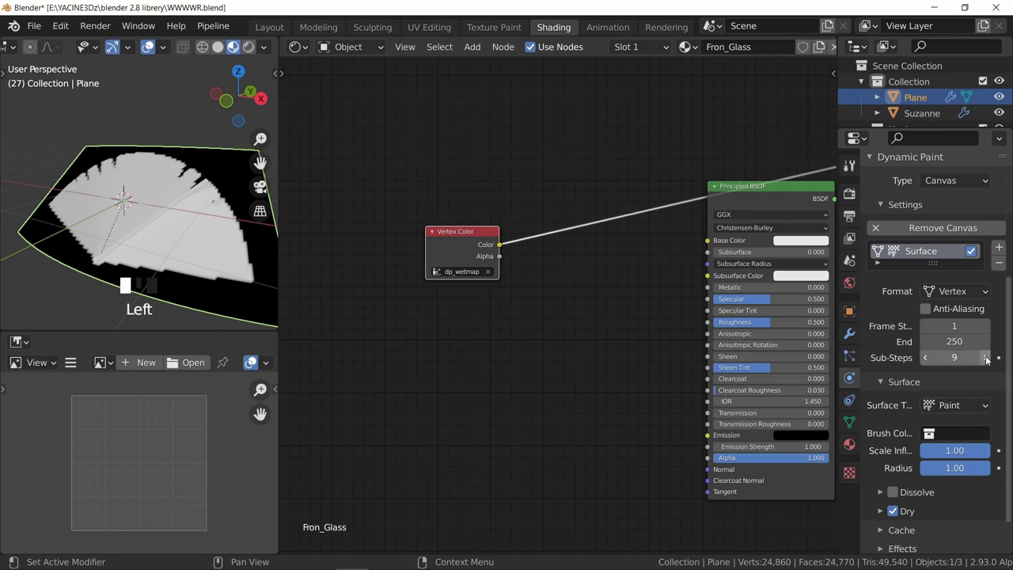
pyautogui.press('space')
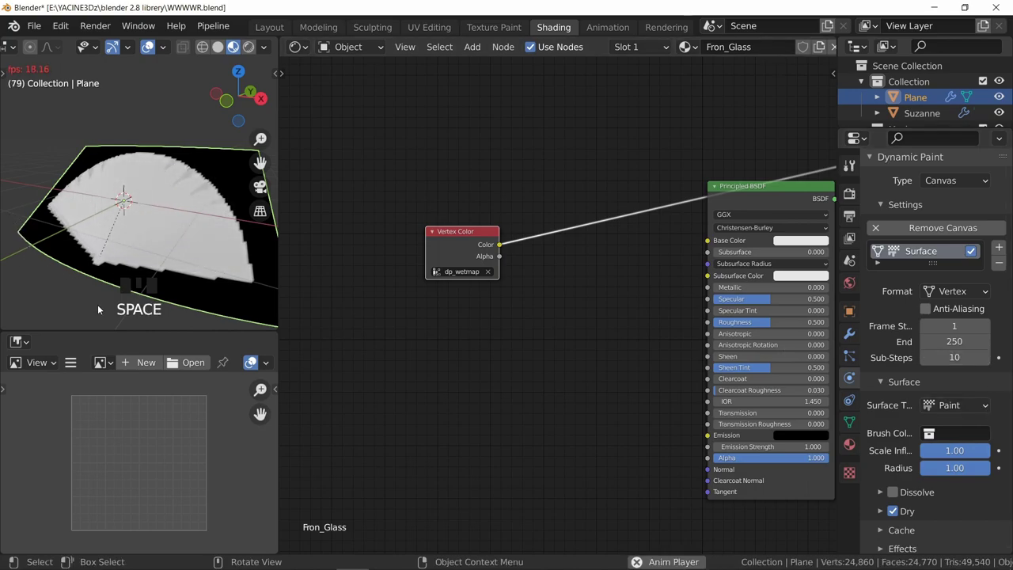
# Step: Set the wiper strip's Solidify thickness to 0.079 m and replay the animation to check the swept area
pyautogui.moveTo(97, 309); pyautogui.dragTo(136, 200, button='middle')
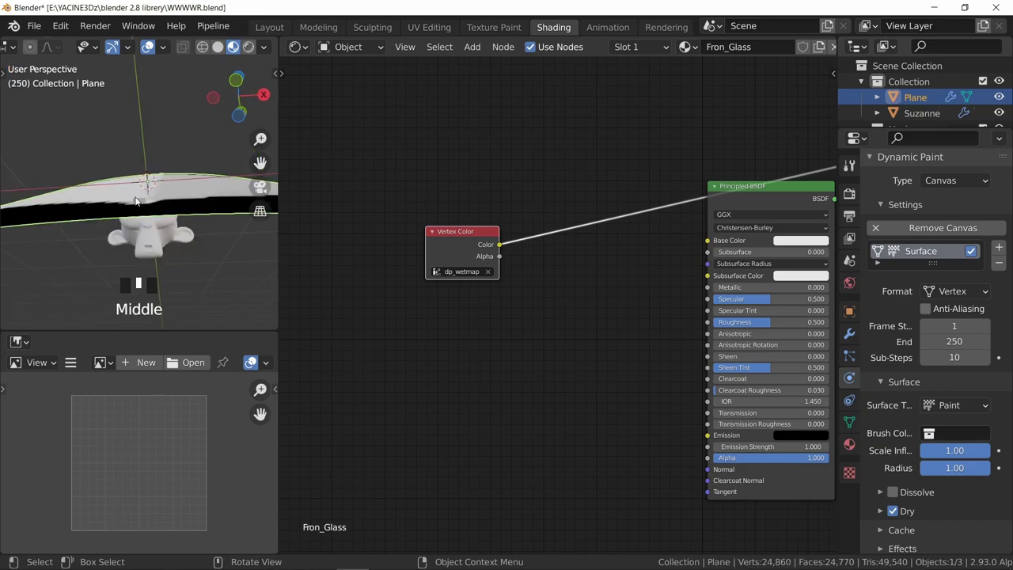
pyautogui.click(136, 200)
pyautogui.moveTo(196, 202)
pyautogui.mouseDown(button='middle')
pyautogui.moveTo(152, 224)
pyautogui.moveTo(170, 217)
pyautogui.mouseUp(button='middle')
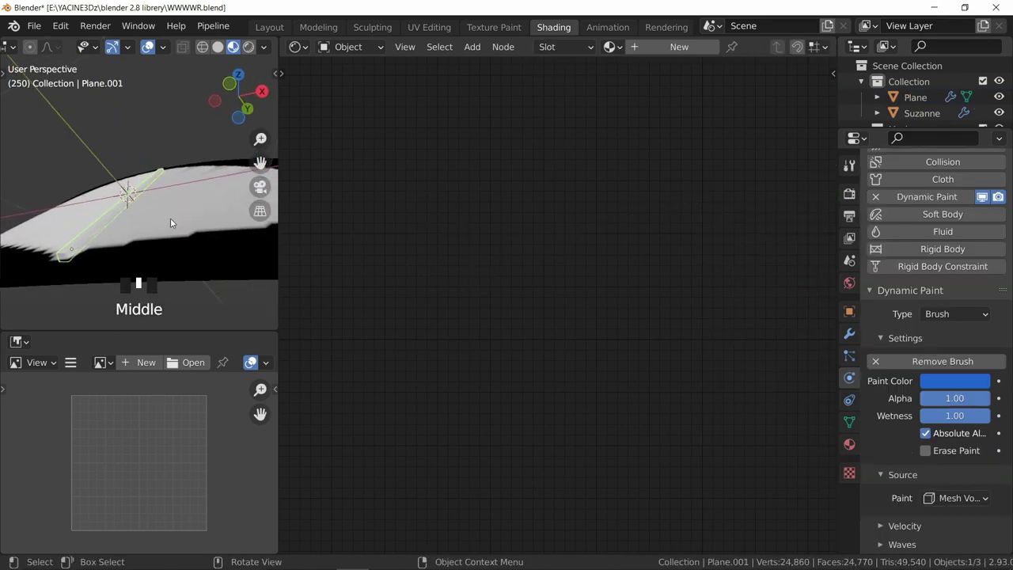
pyautogui.click(850, 333)
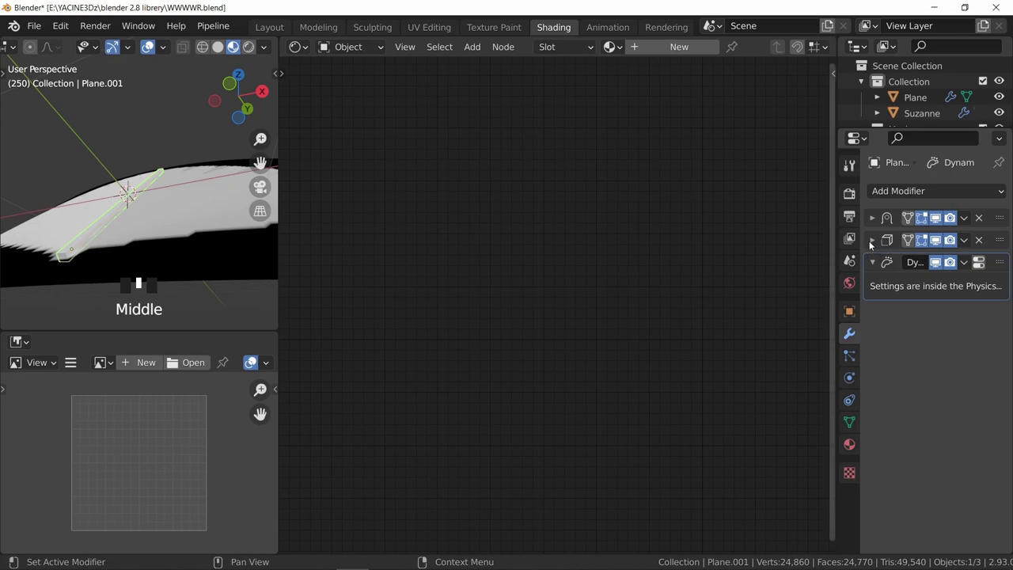
pyautogui.click(872, 240)
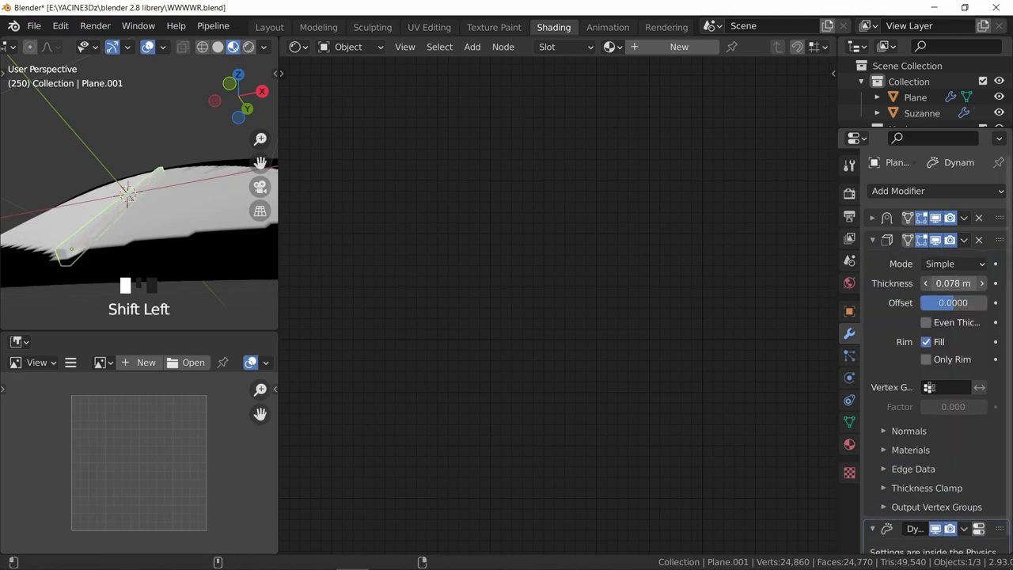
pyautogui.press('space')
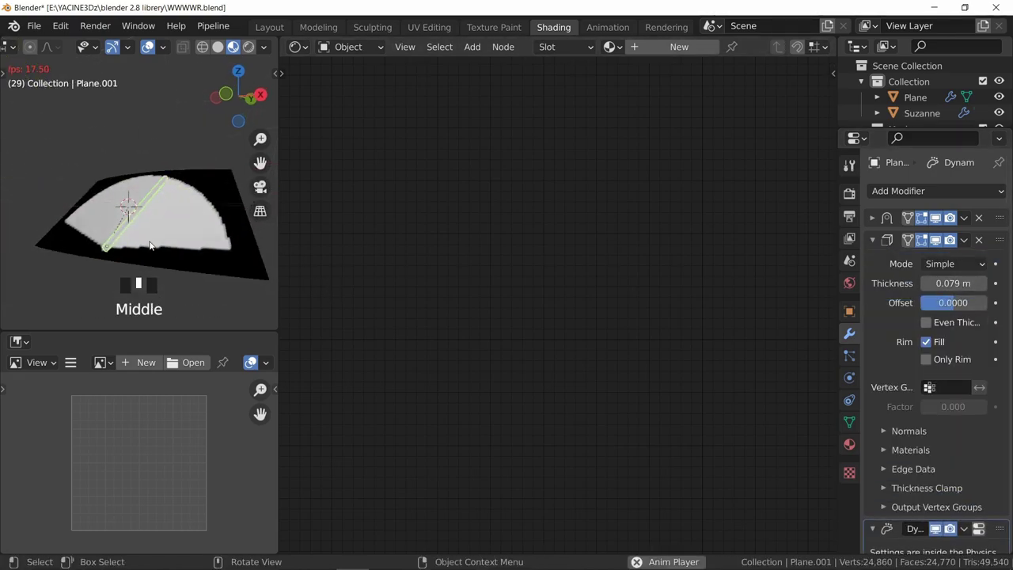
pyautogui.scroll(2, 193, 243)
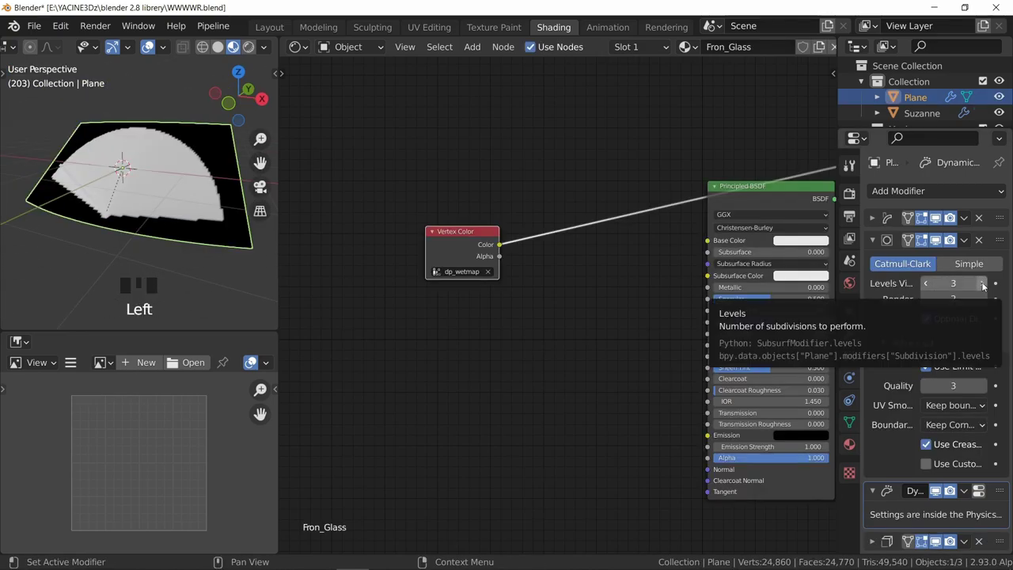
# Step: Try a viewport level of 4 on the plane's Subdivision modifier while replaying the animation, and restore it to 3
pyautogui.click(984, 283)
pyautogui.press('space')
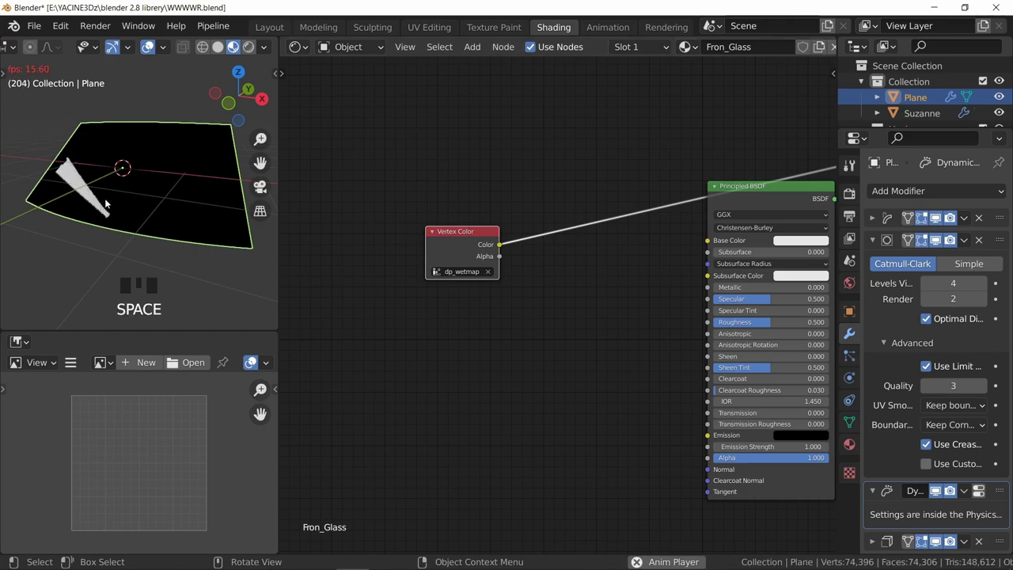
pyautogui.moveTo(116, 156); pyautogui.dragTo(74, 151, button='middle')
pyautogui.scroll(2, 127, 158)
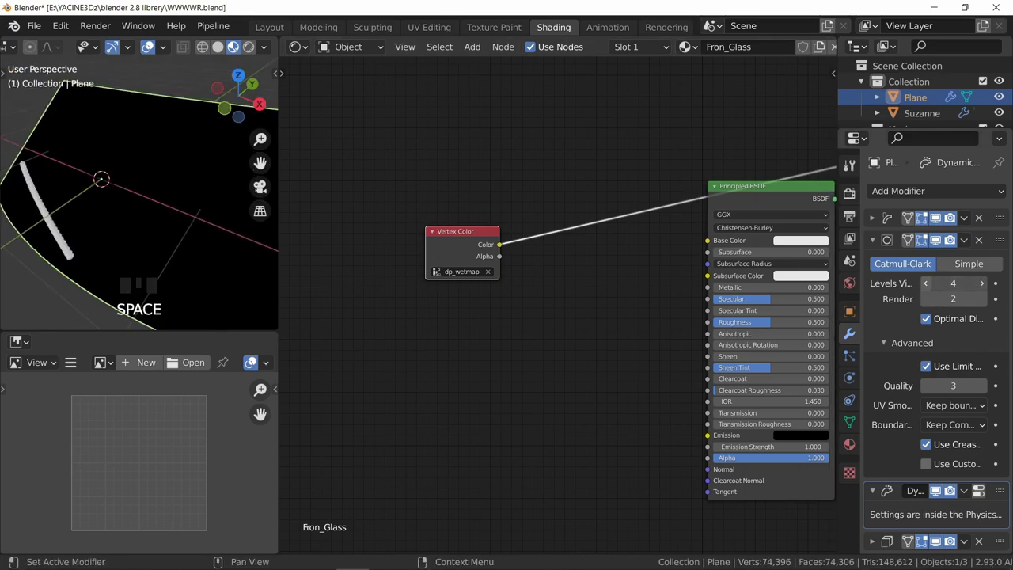
pyautogui.click(926, 282)
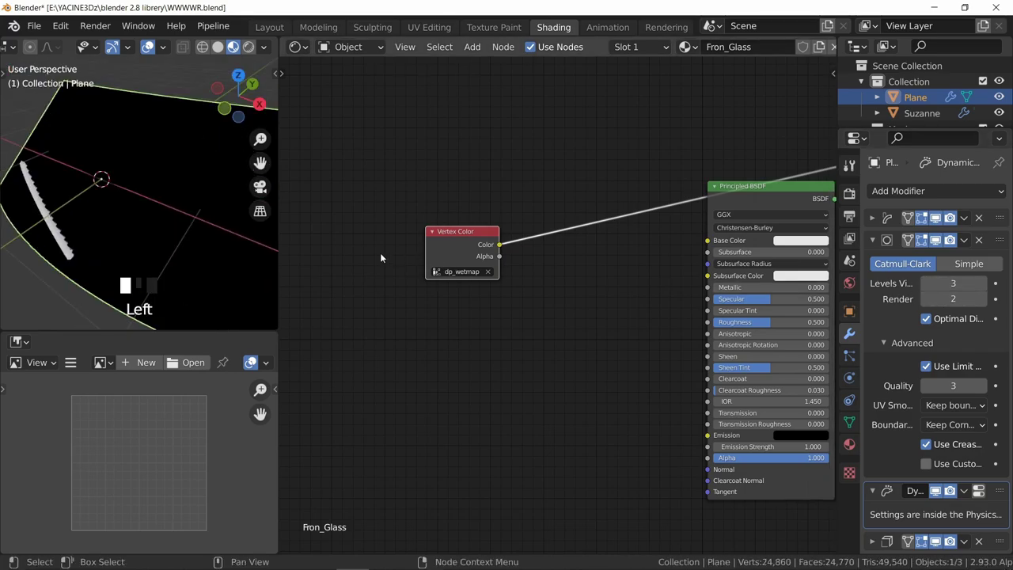
pyautogui.press('space')
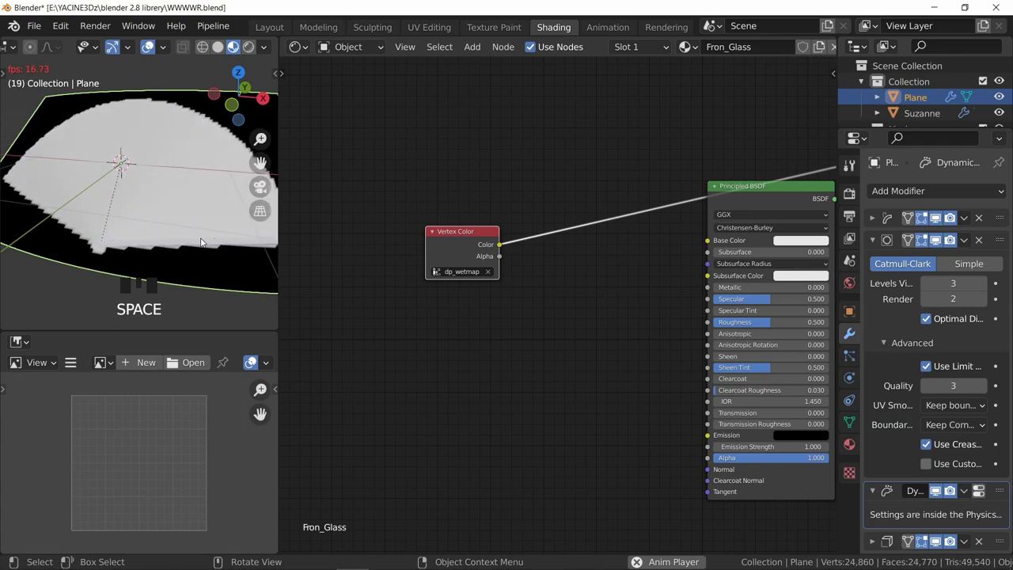
pyautogui.press('space')
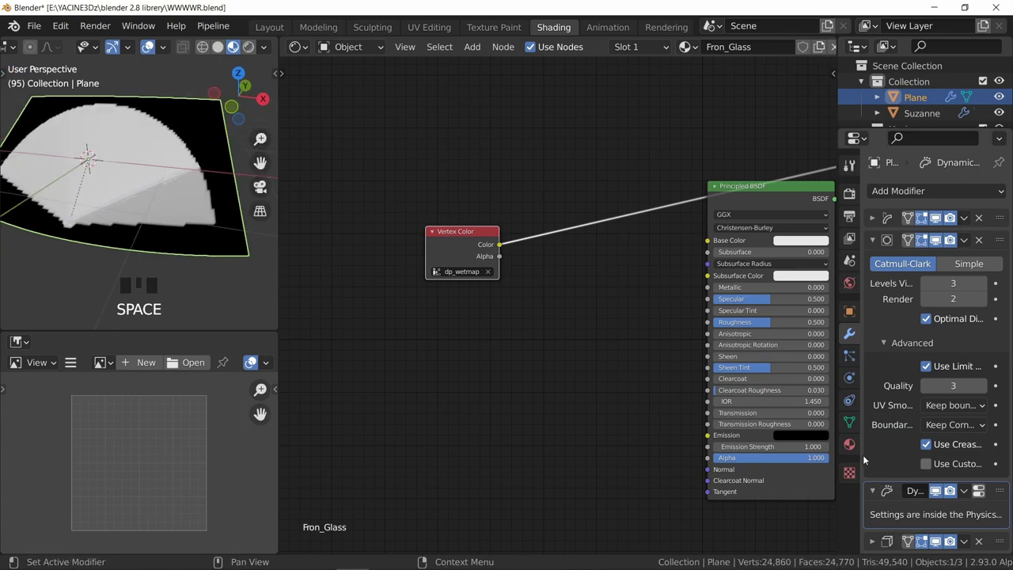
# Step: Examine the Format options of the plane's Dynamic Paint canvas surface
pyautogui.click(850, 377)
pyautogui.scroll(-3, 913, 501)
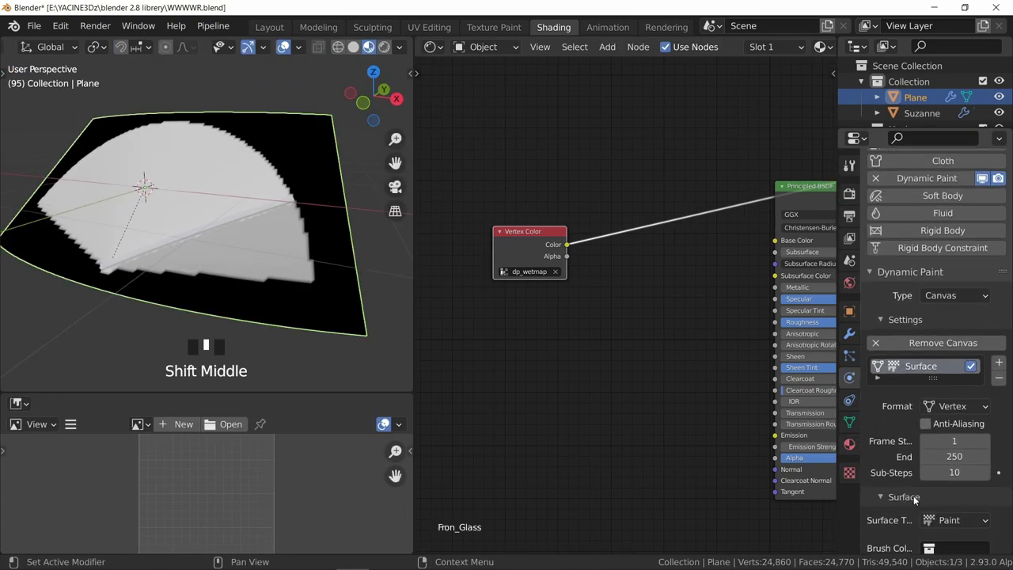
pyautogui.scroll(-5, 914, 495)
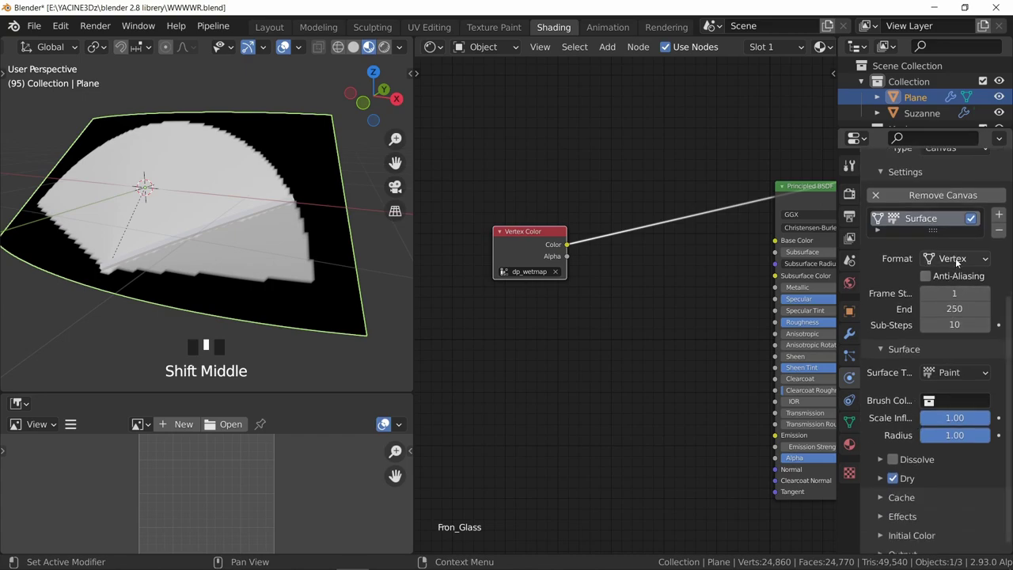
pyautogui.click(956, 261)
pyautogui.click(942, 259)
pyautogui.click(950, 259)
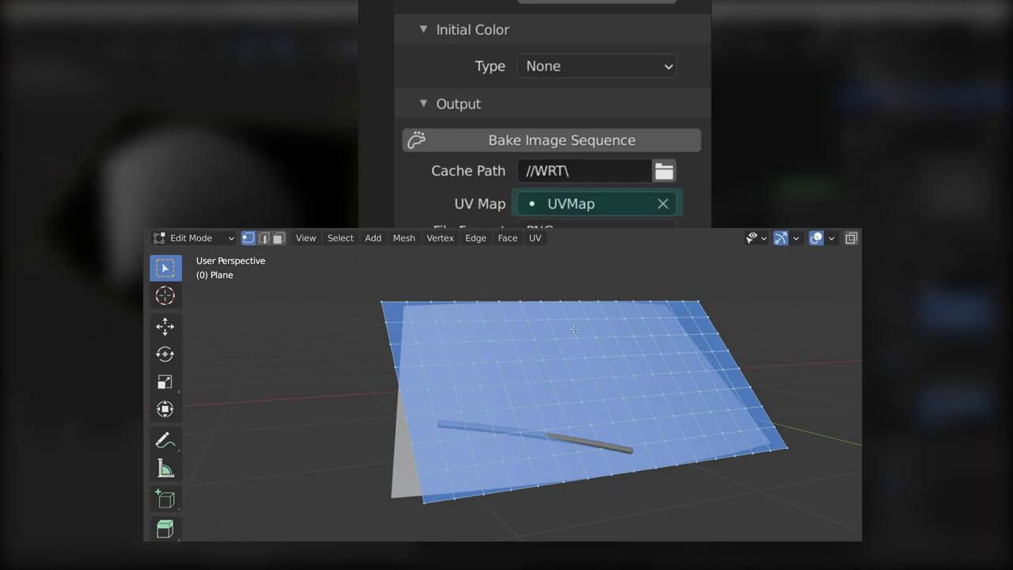
# Step: Unwrap the UVs of the plane's fully selected mesh in Edit Mode
pyautogui.press('u')
pyautogui.click(677, 386)
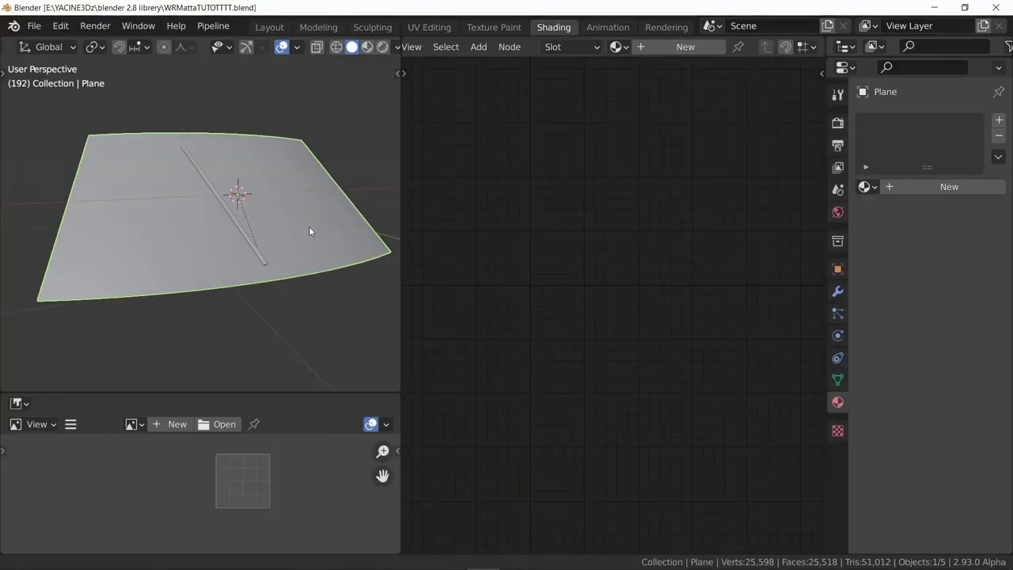
# Step: Create a new material named Front on the plane and show the viewport in Material Preview shading
pyautogui.click(685, 47)
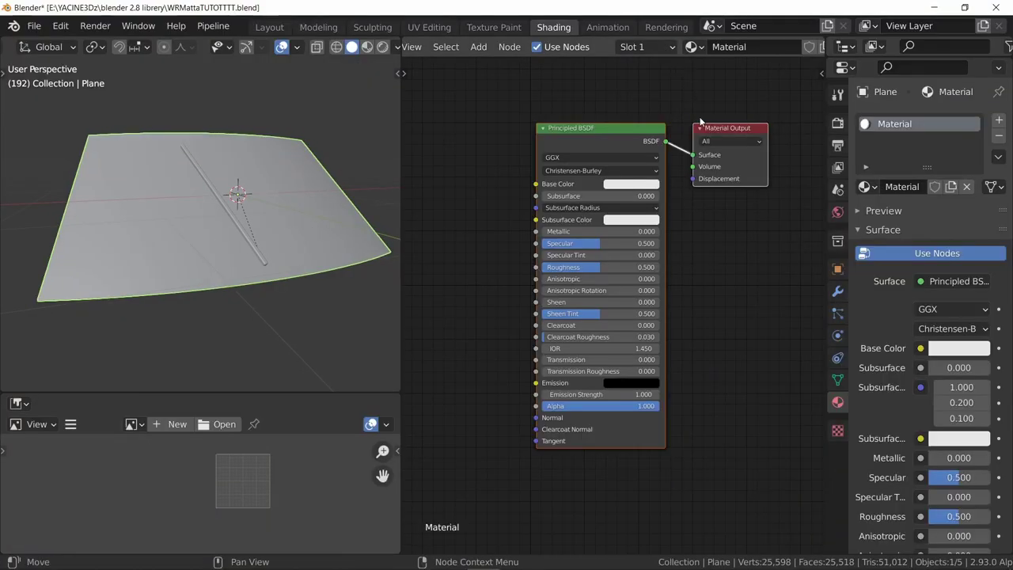
pyautogui.click(755, 56)
pyautogui.write('Front')
pyautogui.press('Return')
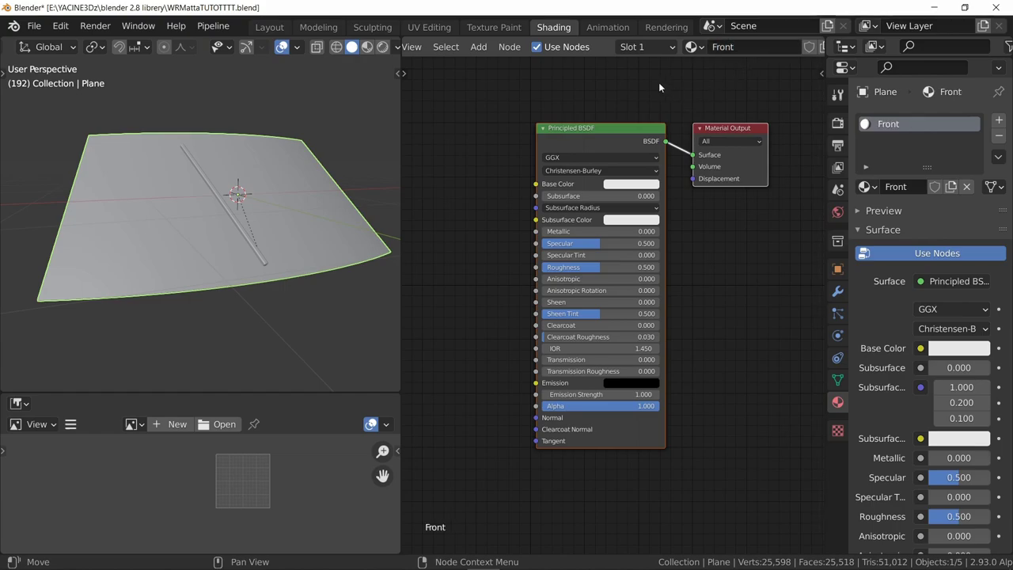
pyautogui.click(367, 46)
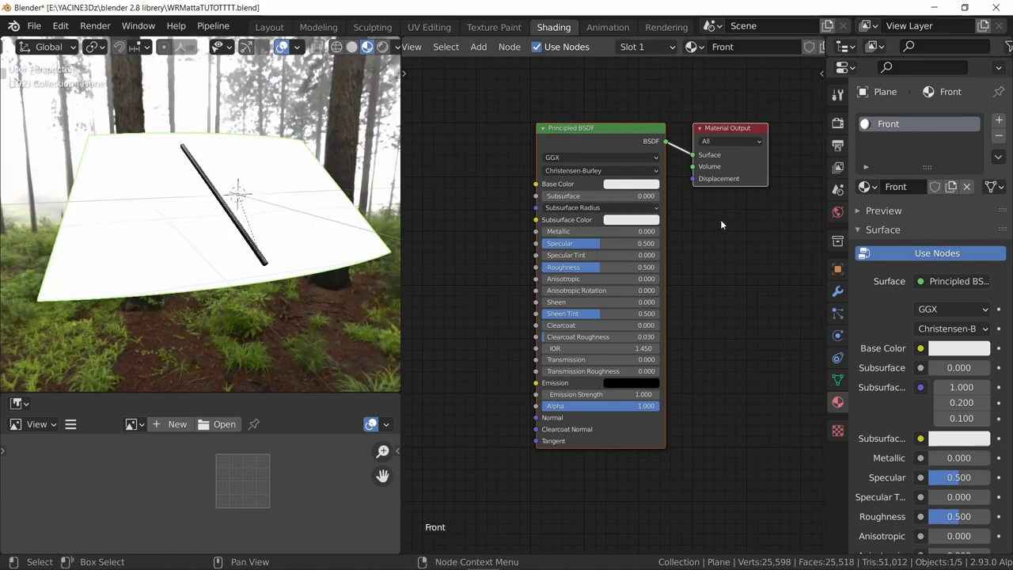
# Step: Turn the Front material into glass with a pale cyan base color, transmission 1, IOR 1.1 and roughness 0
pyautogui.click(631, 182)
pyautogui.click(694, 192)
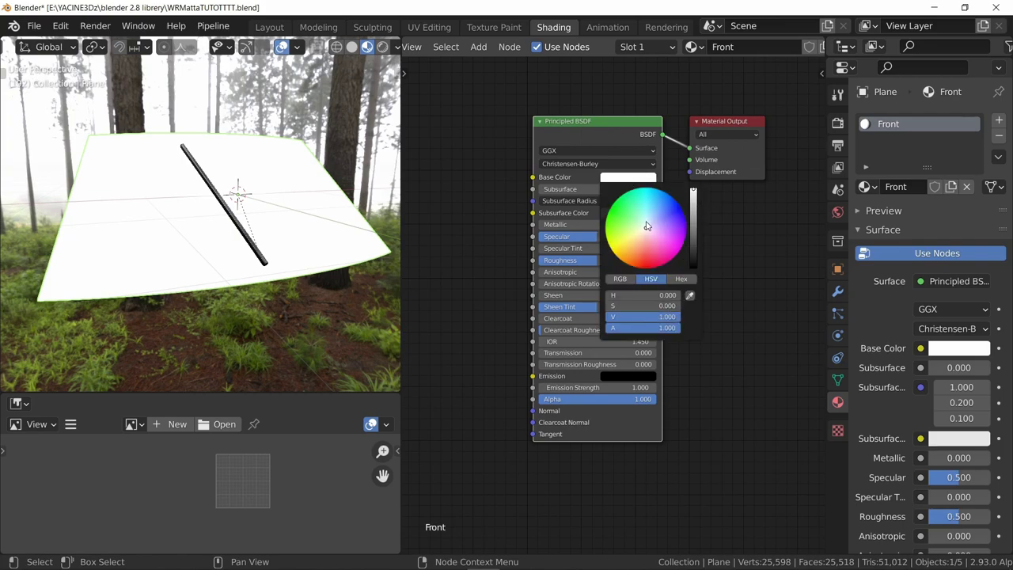
pyautogui.moveTo(624, 353); pyautogui.dragTo(657, 353)
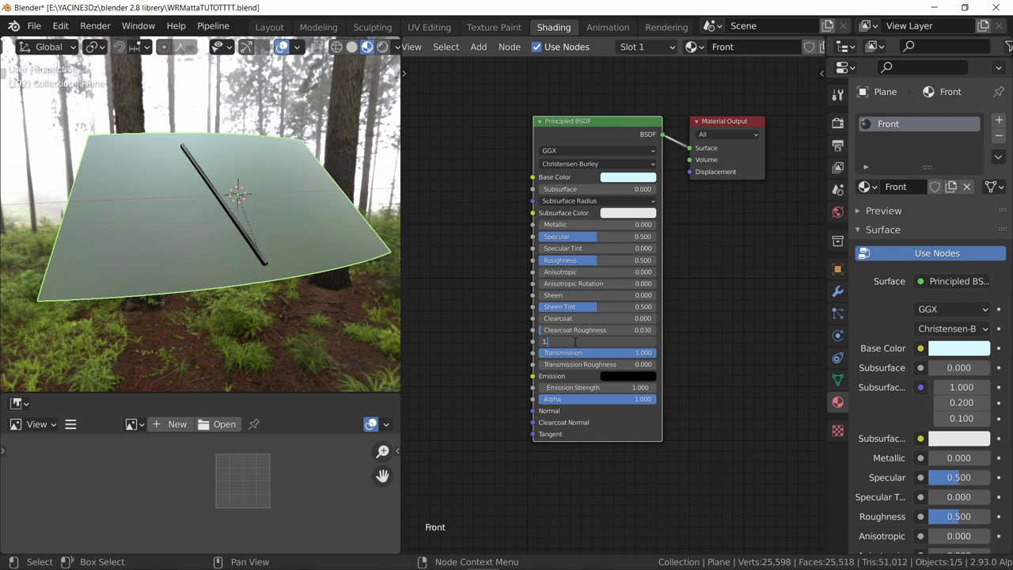
pyautogui.press('Return')
pyautogui.moveTo(574, 260); pyautogui.dragTo(523, 260)
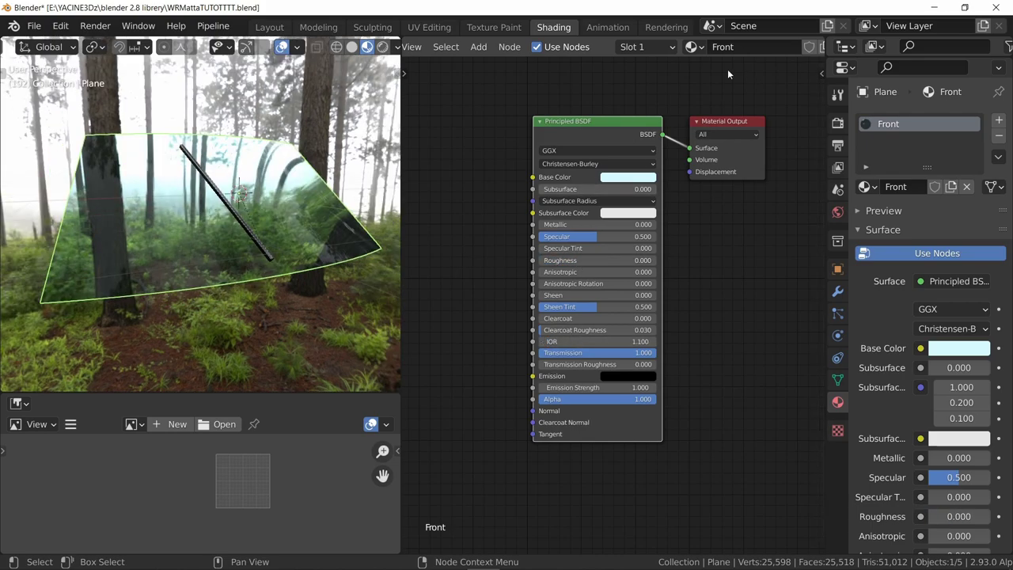
# Step: Add two empty material slots to the plane
pyautogui.click(671, 48)
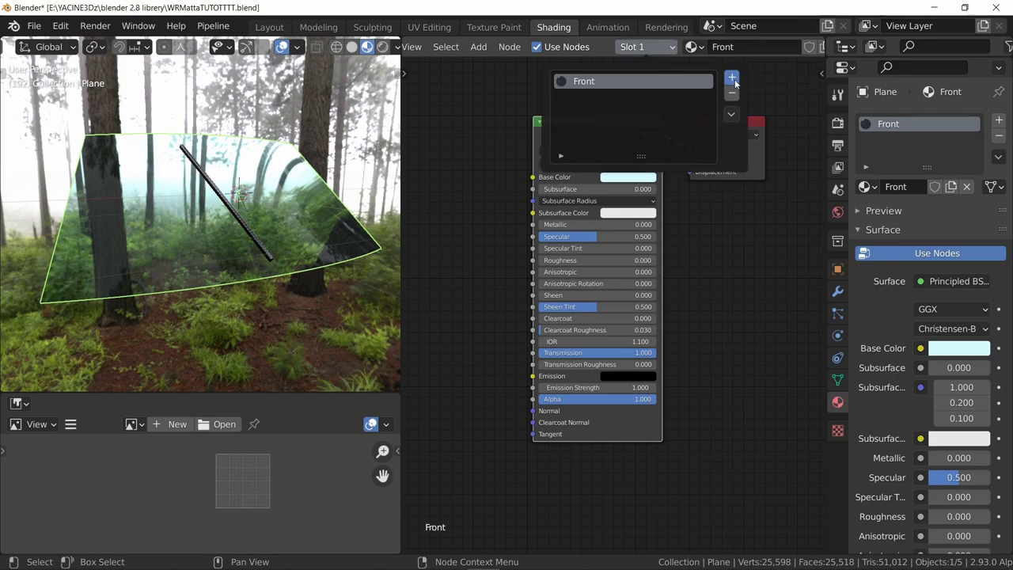
pyautogui.click(734, 79)
pyautogui.click(733, 79)
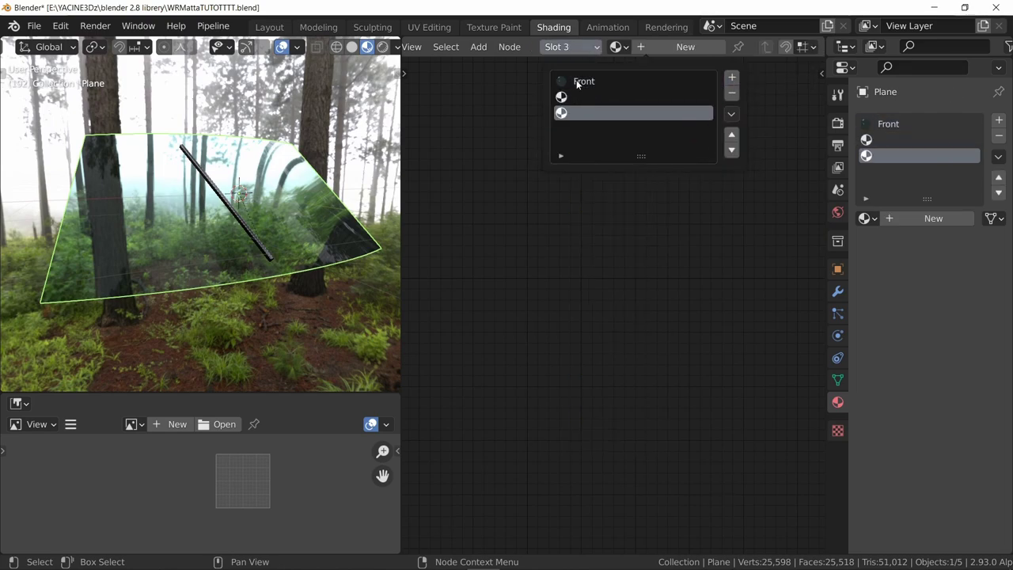
# Step: Assign the Front material to the plane's second slot and make it an independent copy named Back
pyautogui.click(581, 49)
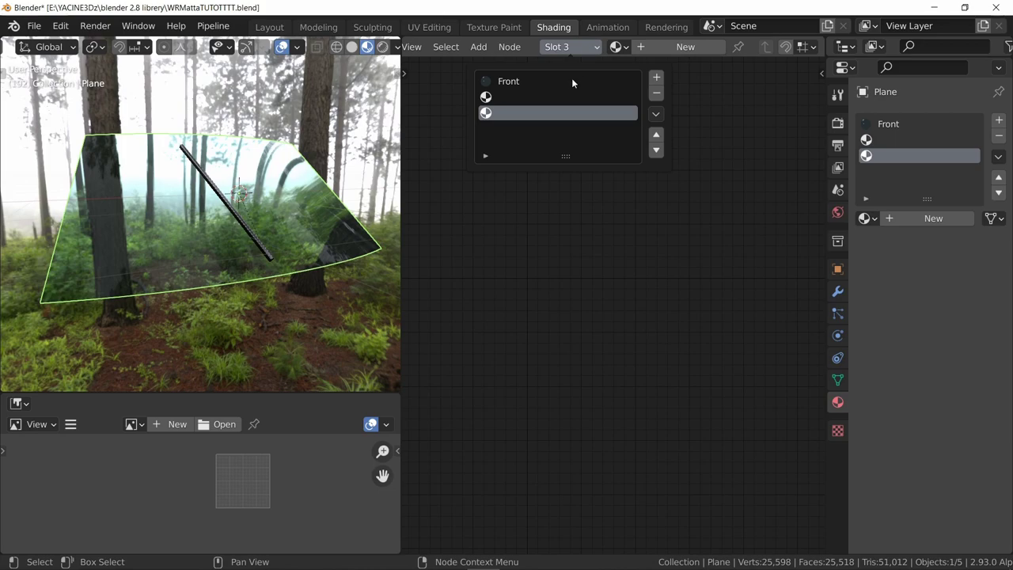
pyautogui.click(511, 97)
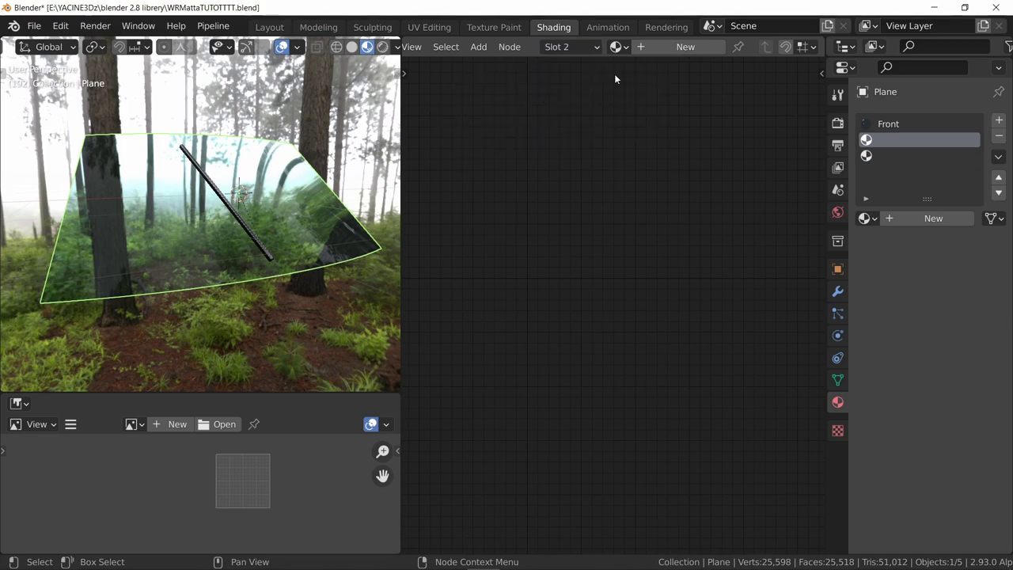
pyautogui.click(615, 46)
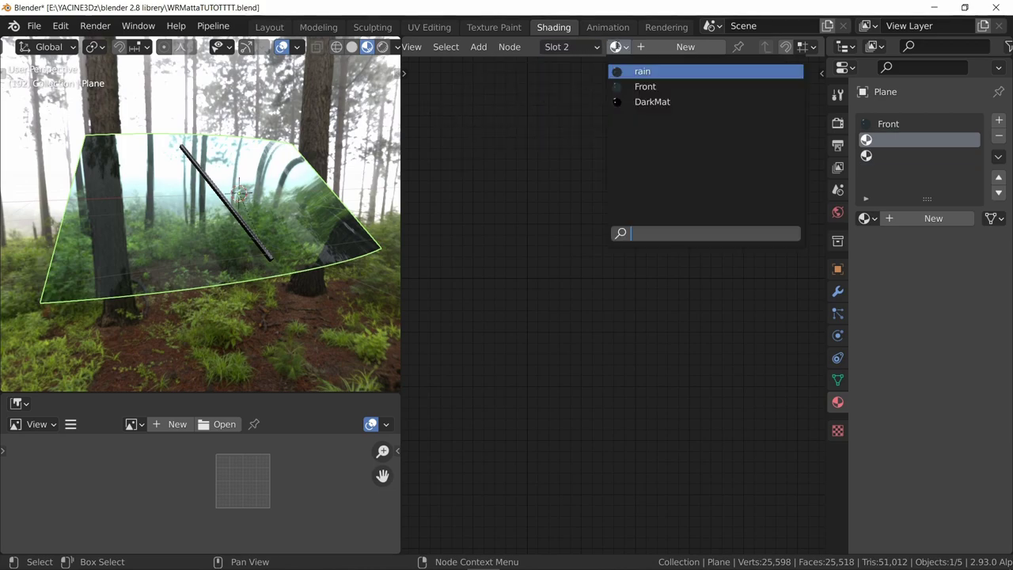
pyautogui.click(650, 88)
pyautogui.moveTo(686, 73); pyautogui.dragTo(670, 78, button='middle')
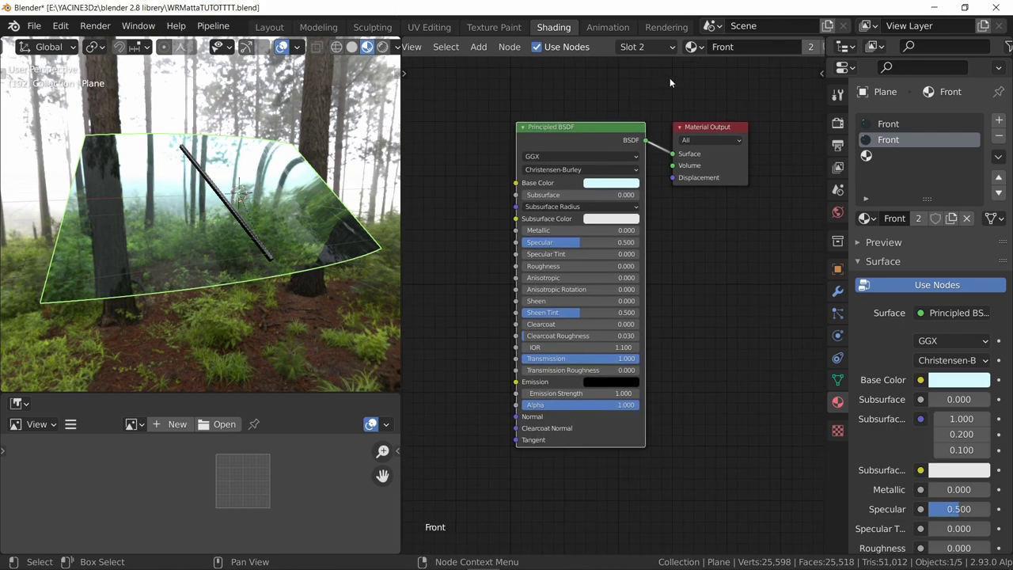
pyautogui.scroll(-4, 780, 52)
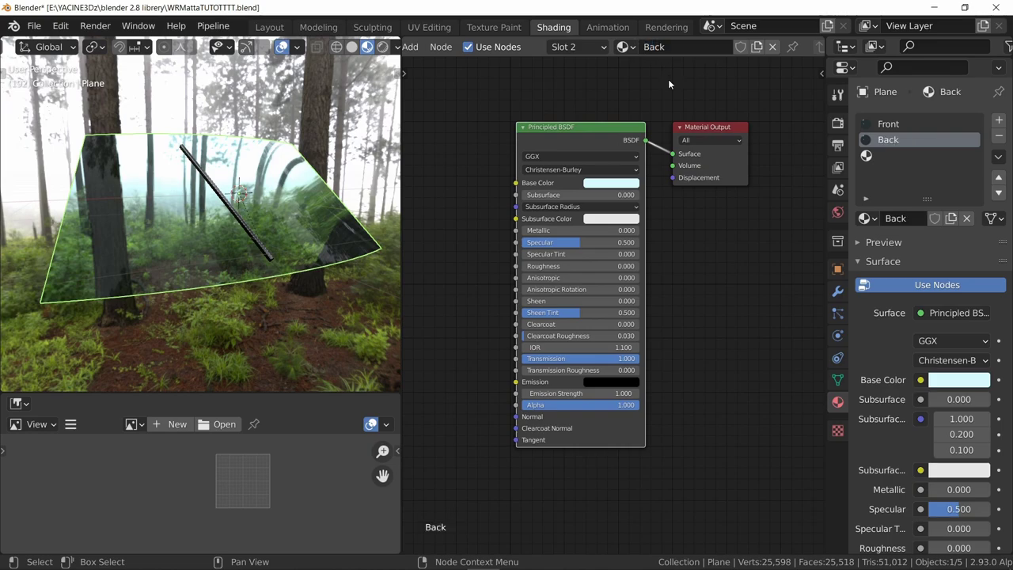
# Step: Assign the Front material to the plane's third slot and make it an independent copy named Rim
pyautogui.click(586, 48)
pyautogui.click(521, 113)
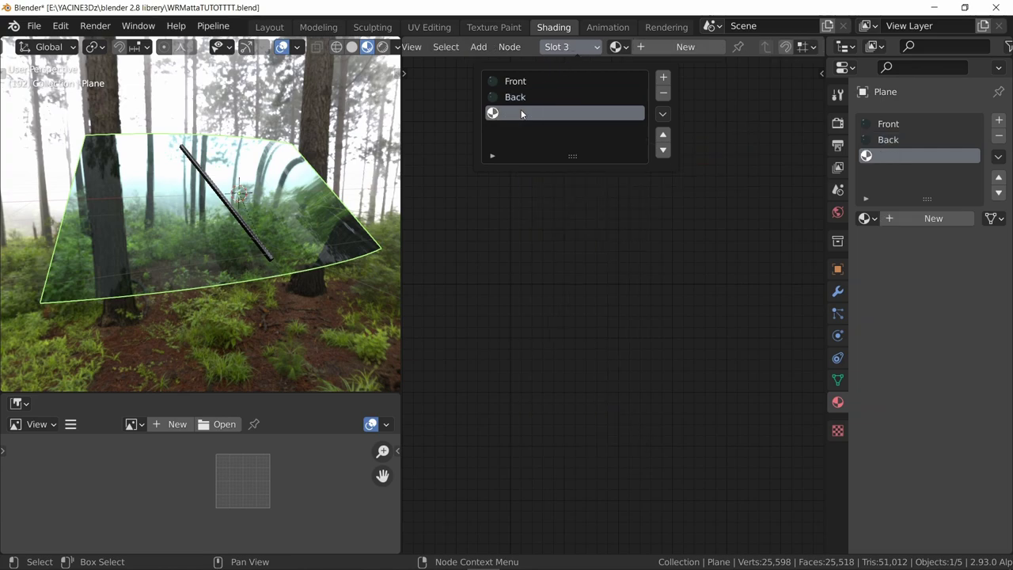
pyautogui.click(618, 46)
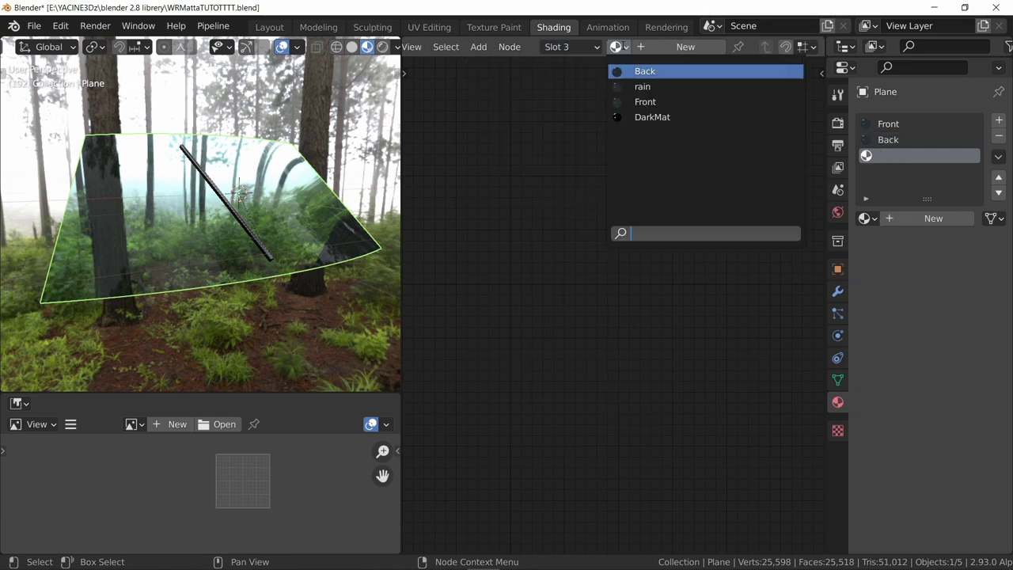
pyautogui.click(645, 102)
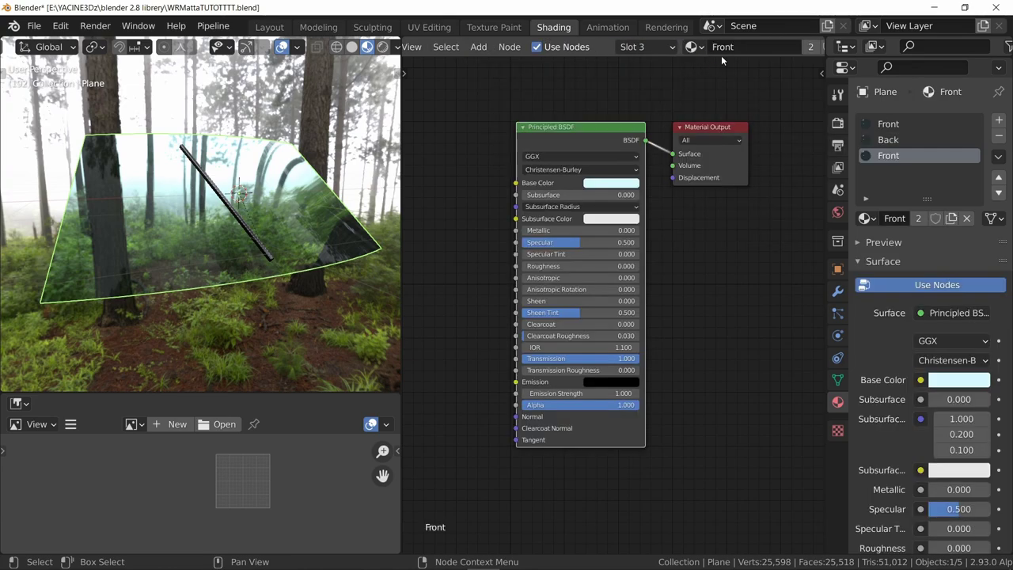
pyautogui.click(775, 47)
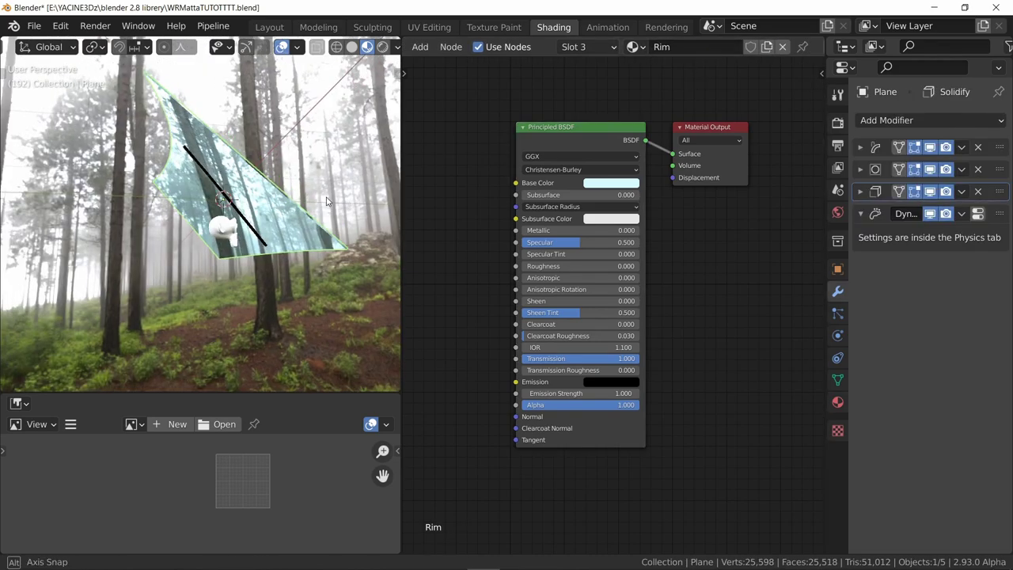
# Step: Give the Rim material a more saturated turquoise base color and save the file
pyautogui.click(607, 183)
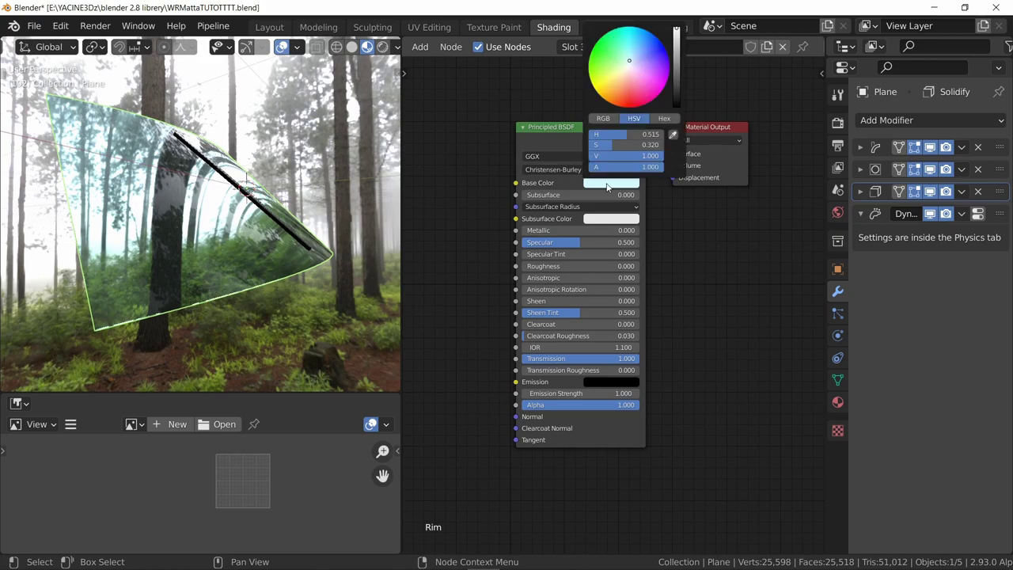
pyautogui.moveTo(625, 45); pyautogui.dragTo(626, 44)
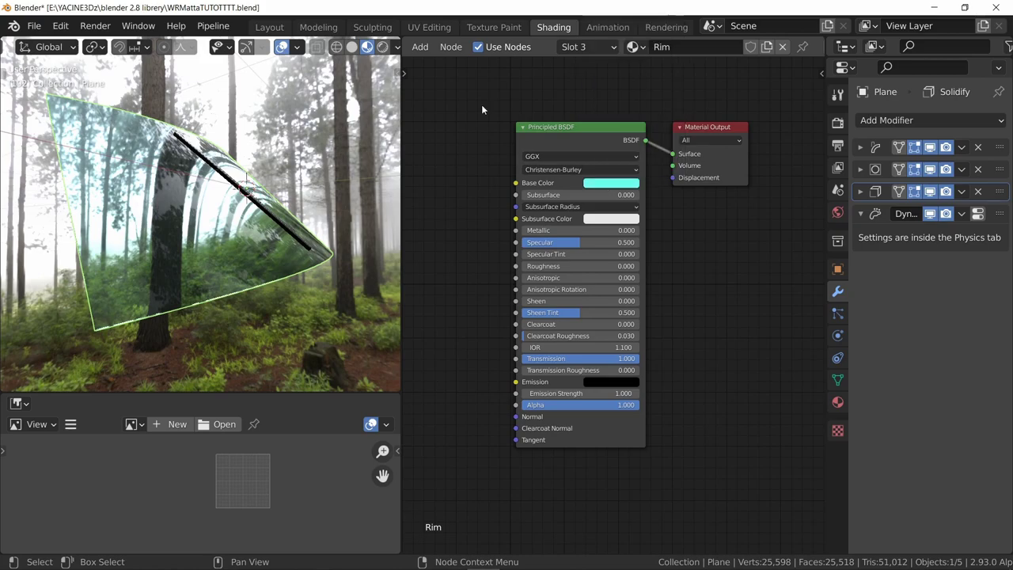
pyautogui.moveTo(127, 273)
pyautogui.mouseDown(button='middle')
pyautogui.moveTo(275, 255)
pyautogui.moveTo(136, 280)
pyautogui.mouseUp(button='middle')
pyautogui.hotkey('ctrl', 's')
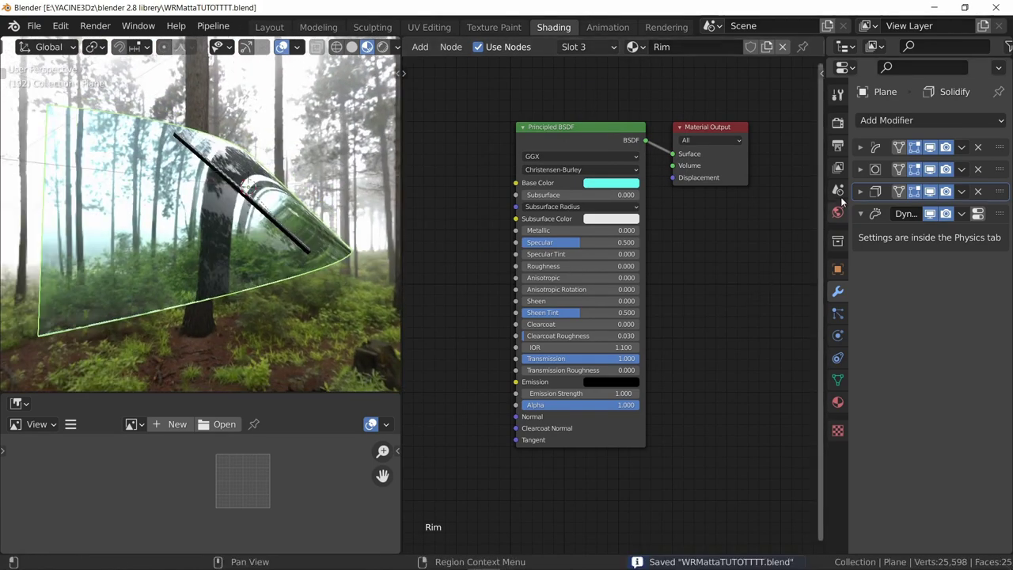
# Step: In the plane's Solidify modifier, set the Material Offset to 1 and the Rim material offset to 2
pyautogui.click(859, 192)
pyautogui.click(871, 402)
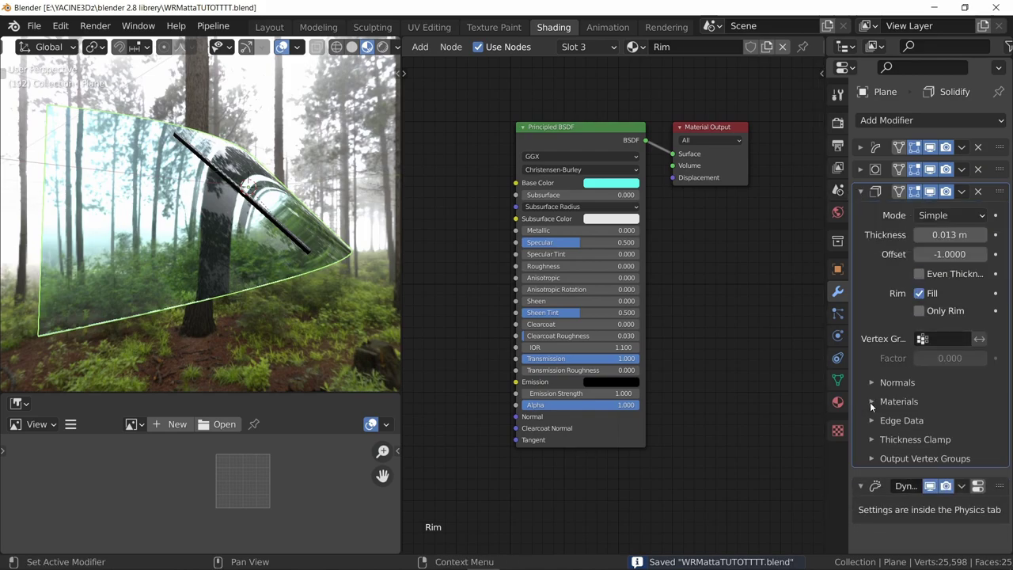
pyautogui.click(872, 400)
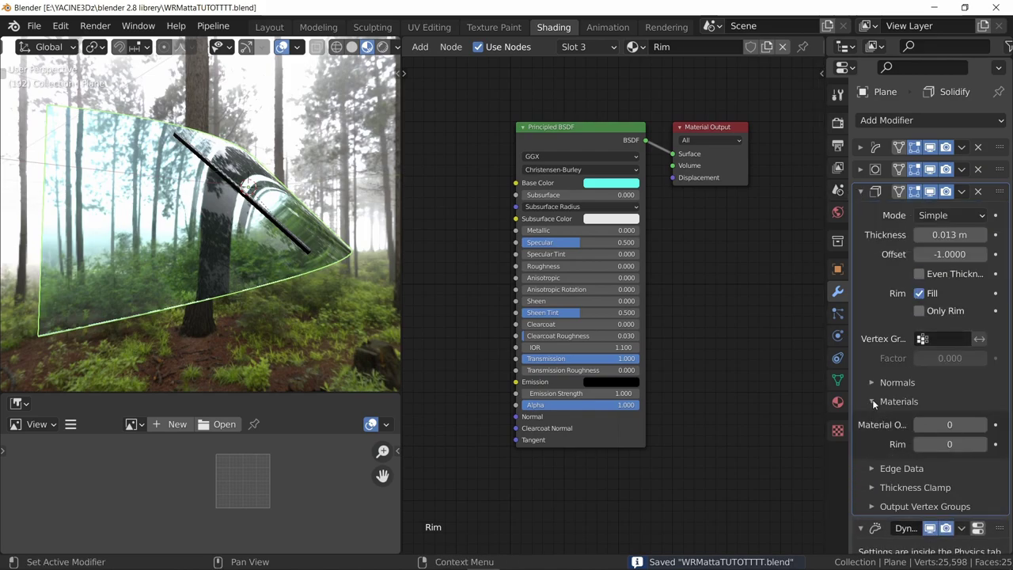
pyautogui.click(983, 426)
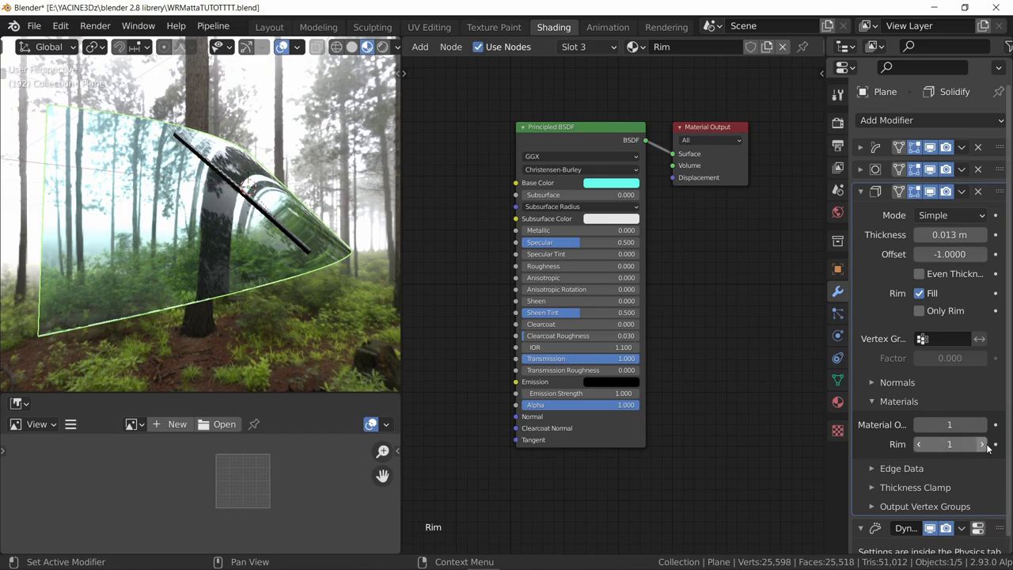
pyautogui.click(984, 444)
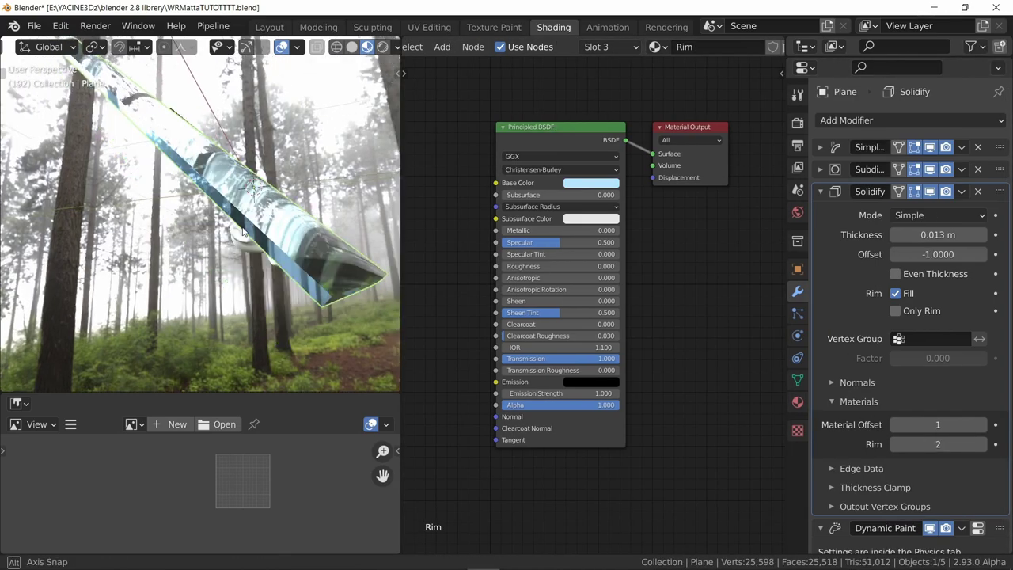
# Step: Change the Rim material's base color to a light mint green
pyautogui.moveTo(243, 231); pyautogui.dragTo(277, 217, button='middle')
pyautogui.click(592, 182)
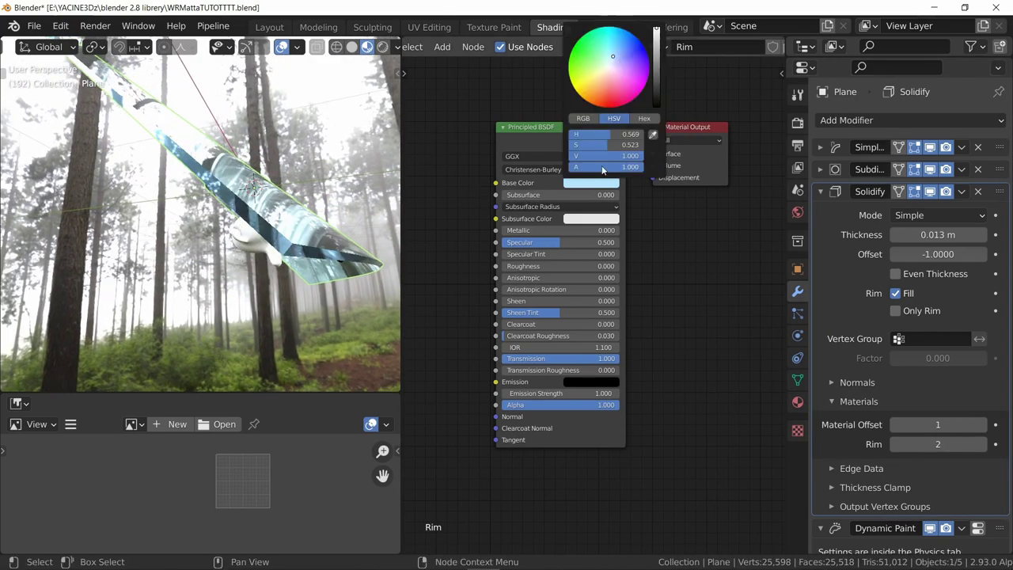
pyautogui.moveTo(618, 76); pyautogui.dragTo(600, 53)
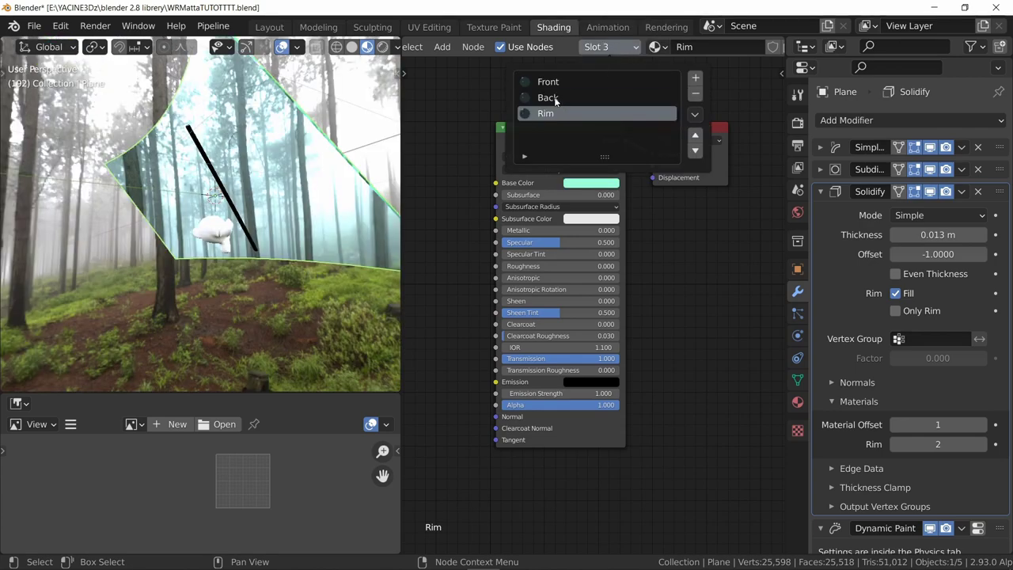
# Step: Switch to the Front material and add an Image Texture node in an empty area beside the Principled BSDF
pyautogui.click(596, 47)
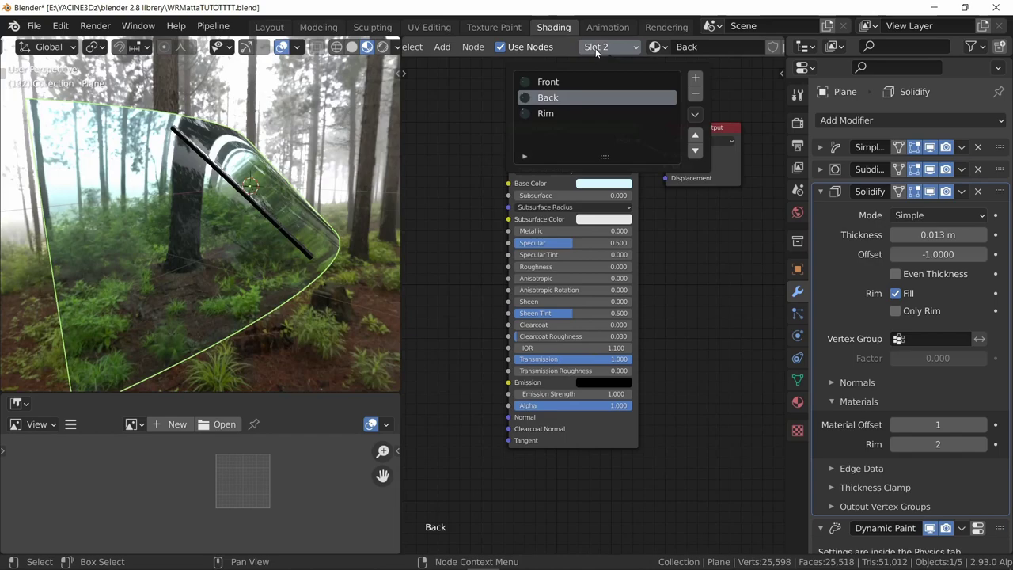
pyautogui.click(546, 82)
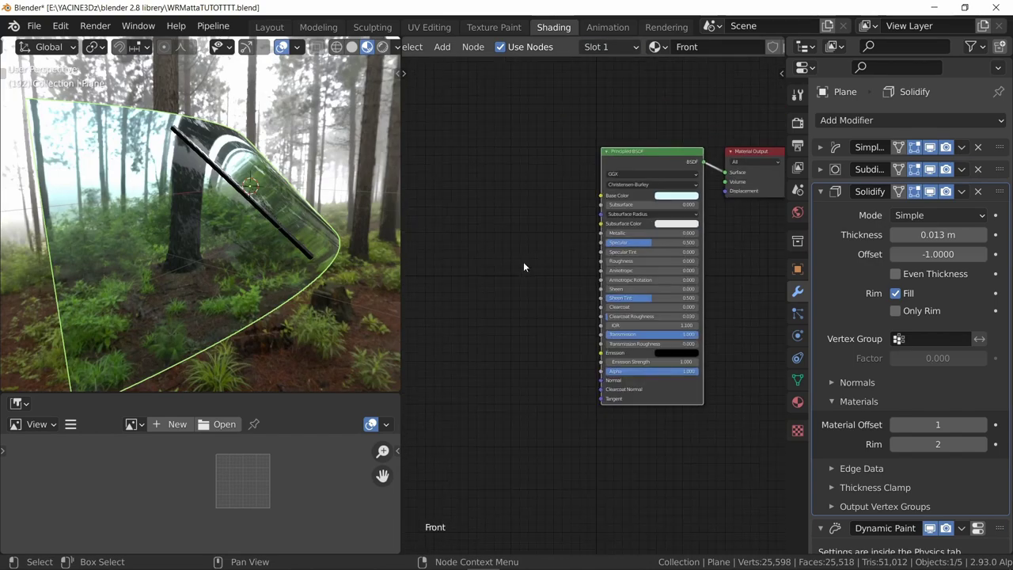
pyautogui.scroll(-2, 523, 266)
pyautogui.hotkey('shift', 'a')
pyautogui.click(514, 207)
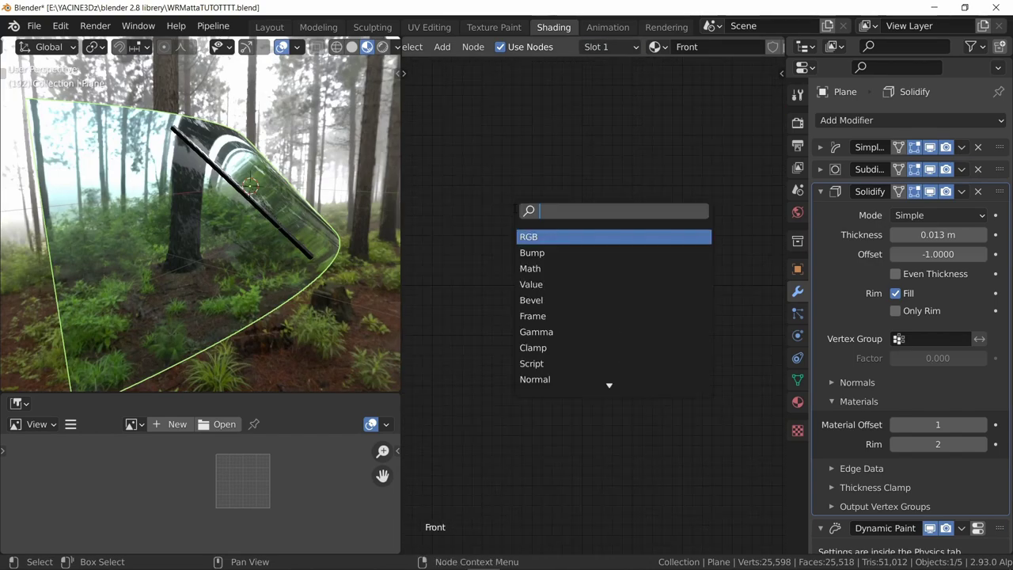
pyautogui.write('image')
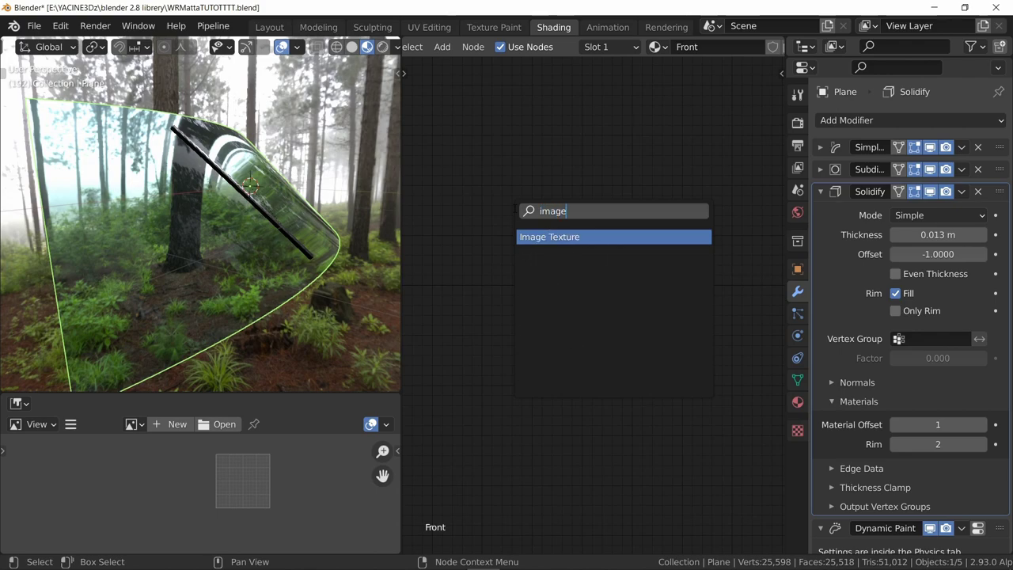
pyautogui.press('Return')
pyautogui.click(481, 162)
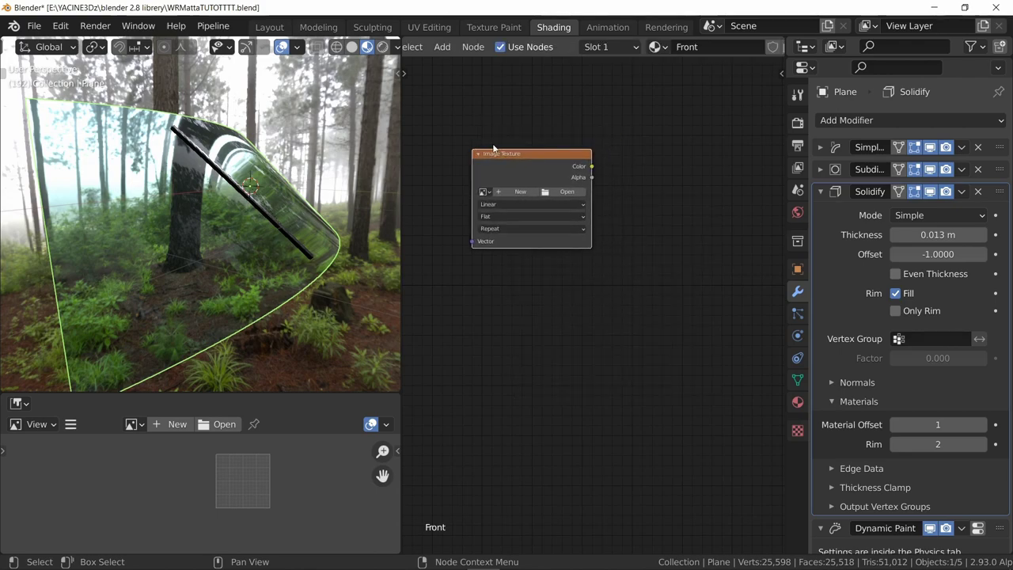
# Step: Load all the wetmap PNG frames from the WRT folder into the Image Texture as an image sequence
pyautogui.click(562, 201)
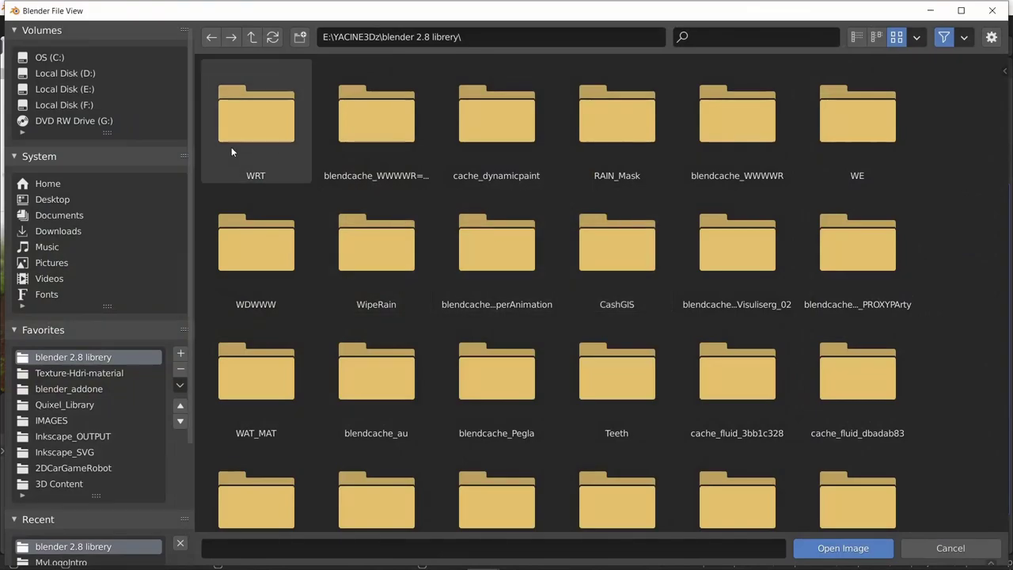
pyautogui.doubleClick(251, 132)
pyautogui.click(257, 136)
pyautogui.press('a')
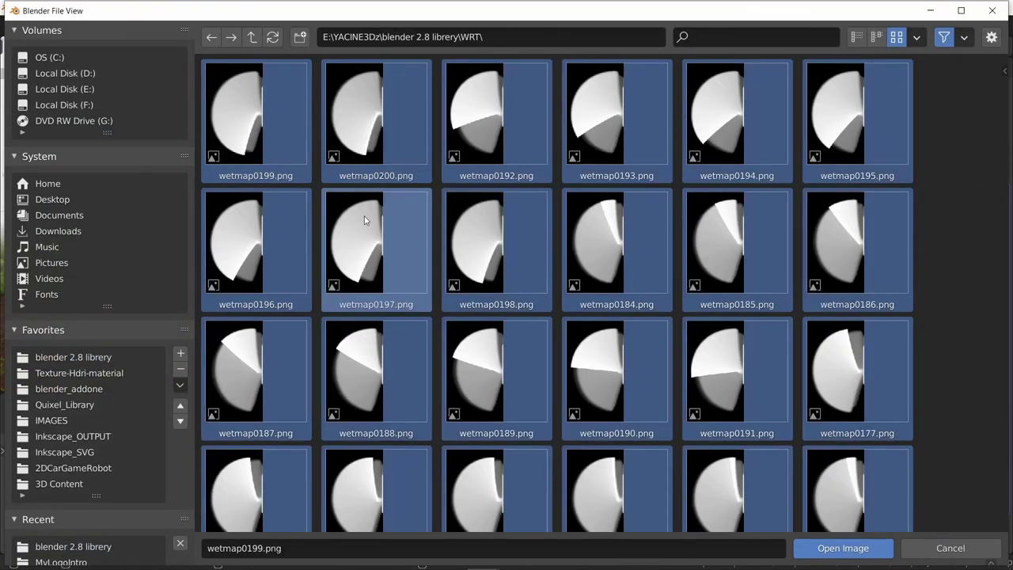
pyautogui.click(843, 549)
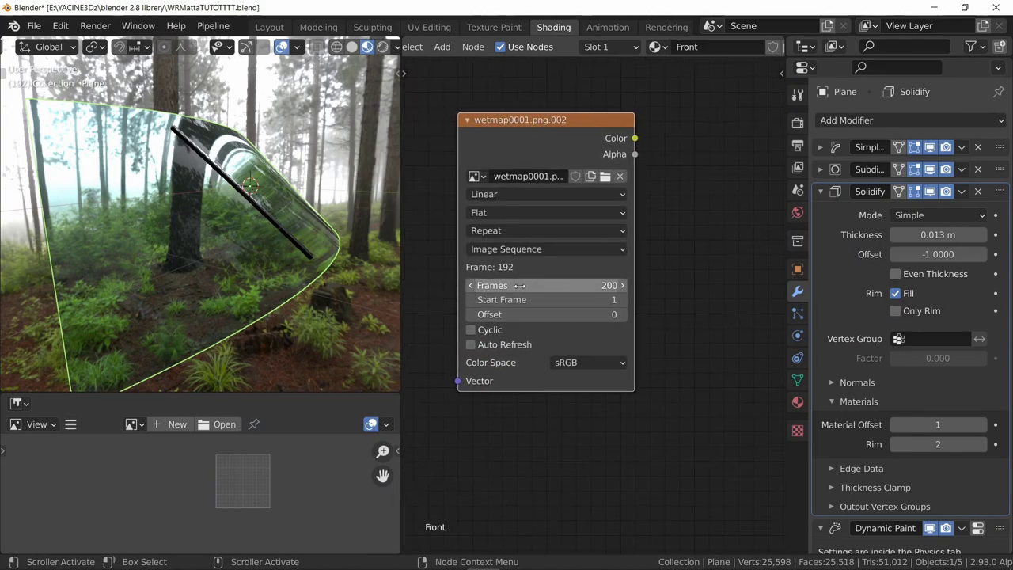
# Step: Enable Cyclic and Auto Refresh on the wetmap image sequence
pyautogui.moveTo(658, 365); pyautogui.dragTo(678, 377, button='middle')
pyautogui.click(490, 356)
pyautogui.scroll(-3, 570, 235)
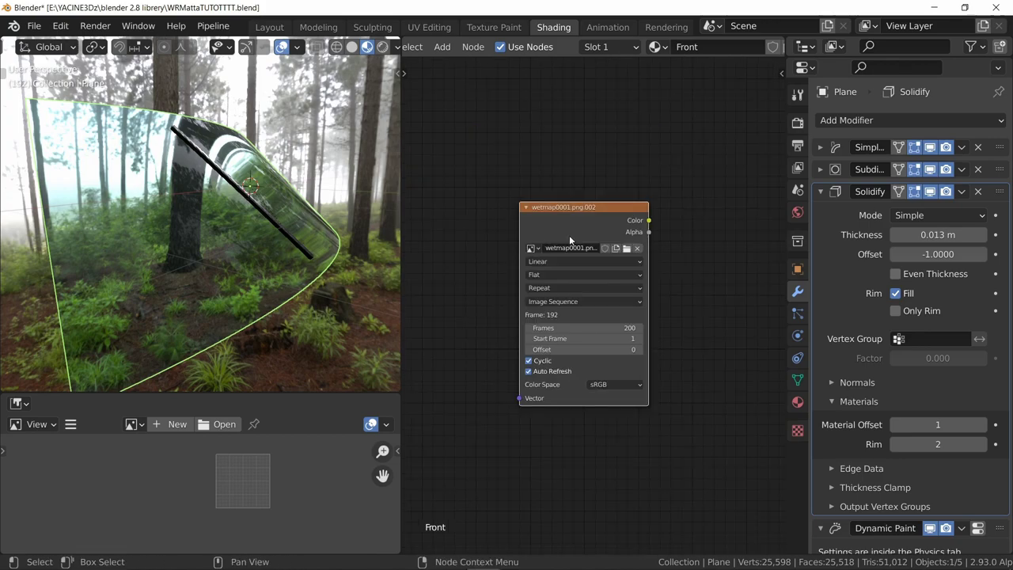
# Step: Add Mapping and Texture Coordinate nodes to the wetmap texture and enclose all three nodes in a frame
pyautogui.hotkey('ctrl', 't')
pyautogui.moveTo(492, 271); pyautogui.dragTo(638, 212, button='middle')
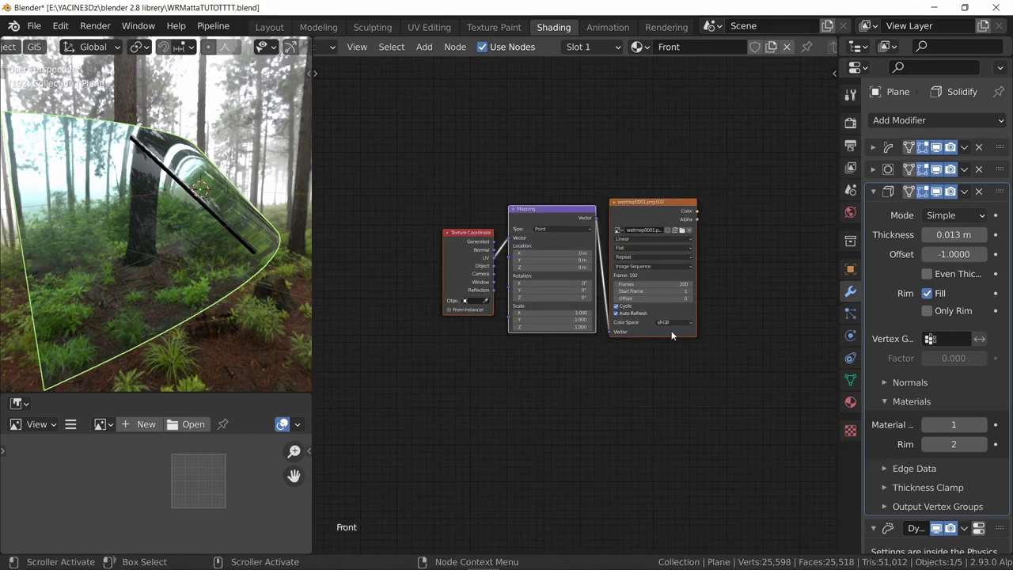
pyautogui.hotkey('ctrl', 'j')
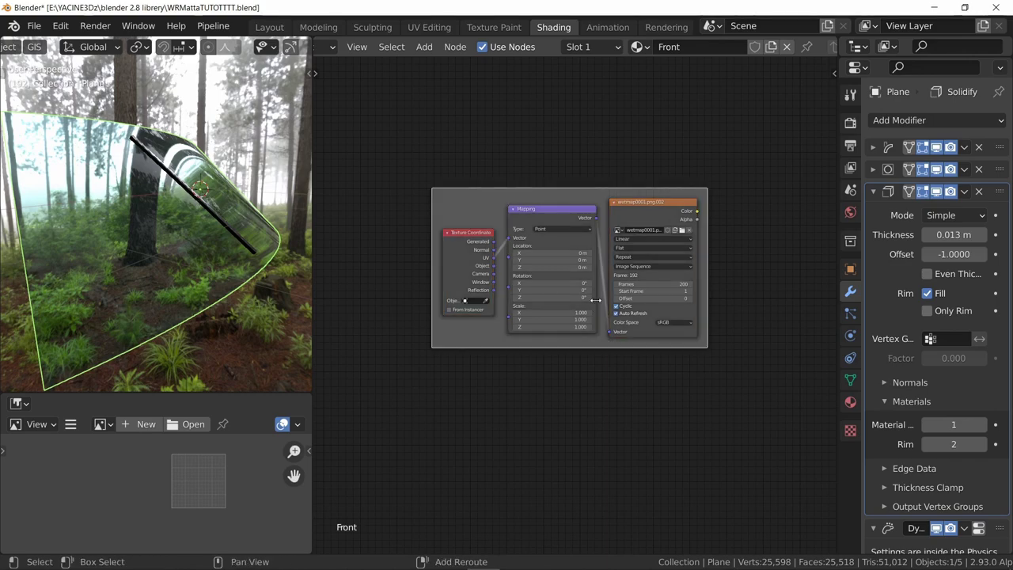
# Step: Preview the wetmap texture directly on the windshield and play the animation to check it
pyautogui.scroll(-4, 697, 219)
pyautogui.moveTo(696, 219); pyautogui.dragTo(495, 252, button='middle')
pyautogui.keyDown('ctrl'); pyautogui.keyDown('shift'); pyautogui.click(474, 247); pyautogui.keyUp('shift'); pyautogui.keyUp('ctrl')
pyautogui.press('space')
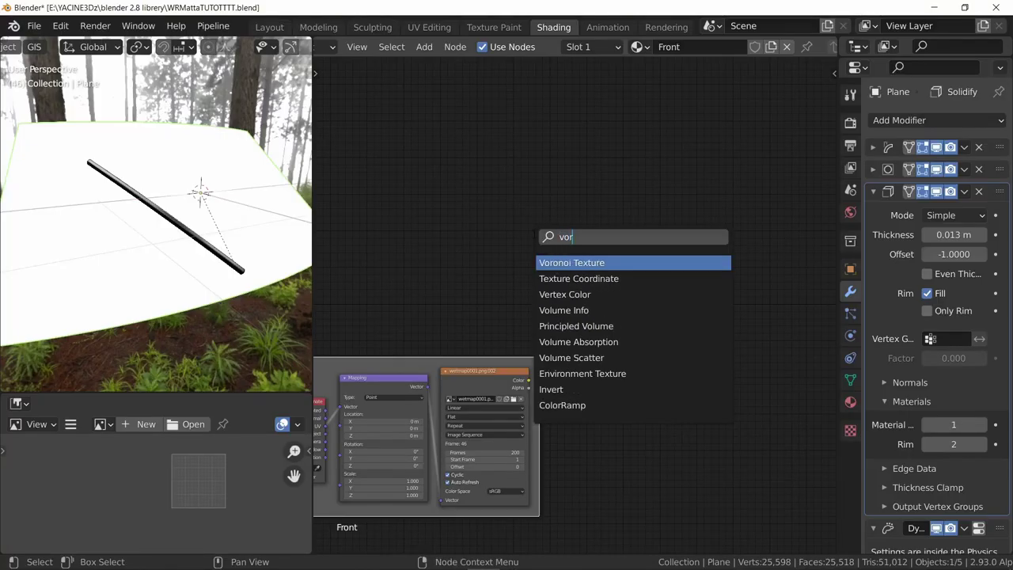
# Step: Add a Voronoi Texture above the wetmap frame with its own Mapping and Texture Coordinate nodes
pyautogui.press('Return')
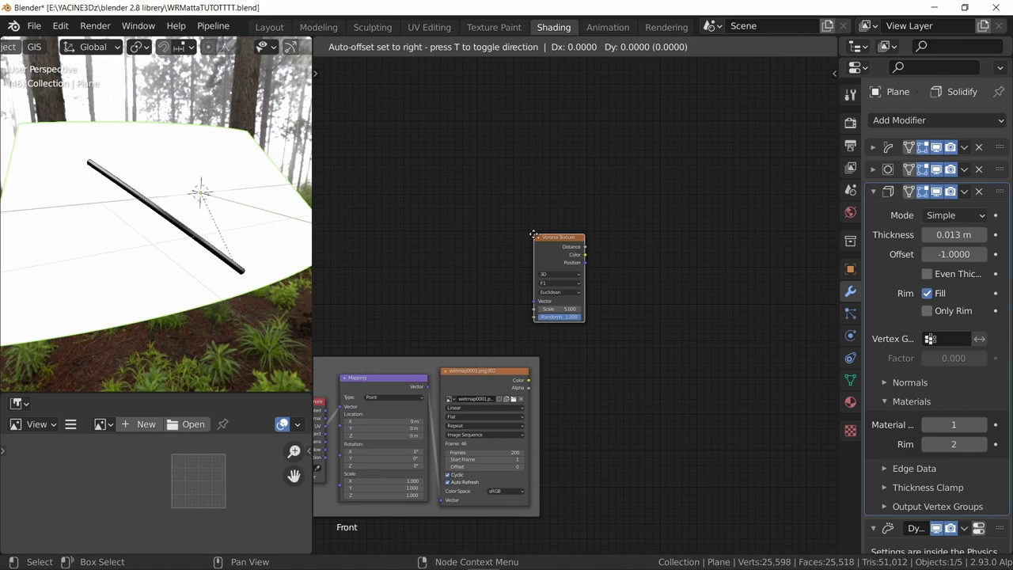
pyautogui.click(525, 266)
pyautogui.scroll(2, 526, 266)
pyautogui.hotkey('ctrl', 't')
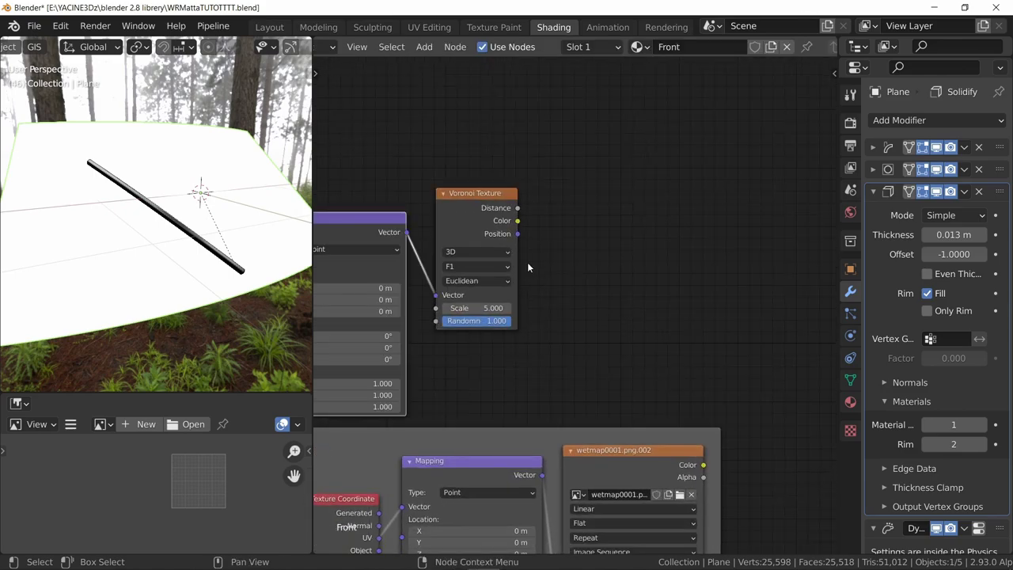
# Step: Feed the Voronoi Texture's Mapping node from the UV texture coordinates and tidy the node positions
pyautogui.moveTo(515, 279); pyautogui.dragTo(712, 273, button='middle')
pyautogui.keyDown('ctrl'); pyautogui.moveTo(422, 237); pyautogui.dragTo(422, 260); pyautogui.keyUp('ctrl')
pyautogui.moveTo(384, 189); pyautogui.dragTo(499, 254)
pyautogui.moveTo(511, 218); pyautogui.dragTo(513, 192)
# Step: Preview the Voronoi Distance output on the windshield and set the texture's scale to 113.3
pyautogui.keyDown('ctrl'); pyautogui.keyDown('shift'); pyautogui.click(657, 198); pyautogui.keyUp('shift'); pyautogui.keyUp('ctrl')
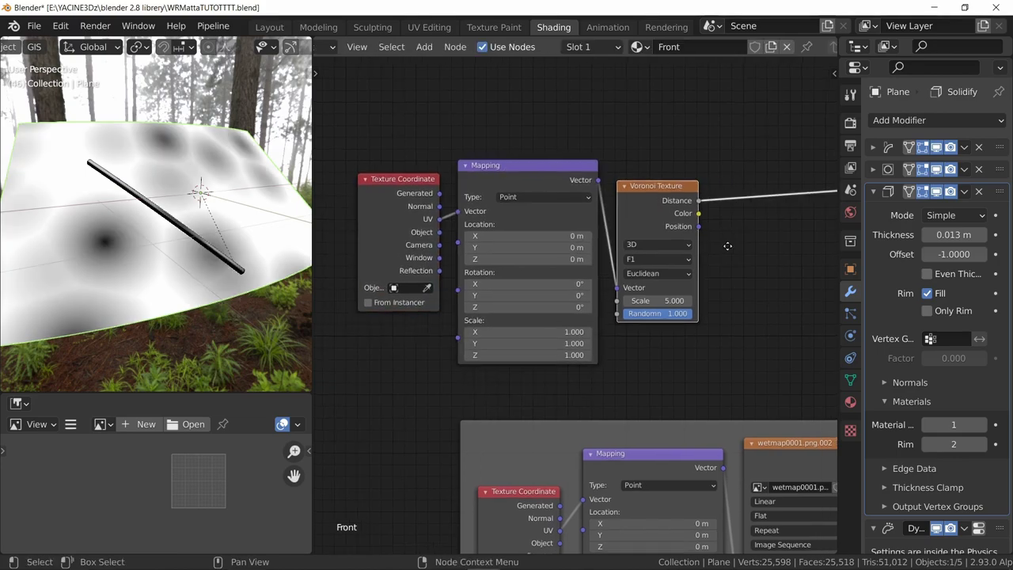
pyautogui.moveTo(726, 244); pyautogui.dragTo(730, 274, button='middle')
pyautogui.moveTo(649, 329); pyautogui.dragTo(740, 329)
pyautogui.scroll(4, 656, 321)
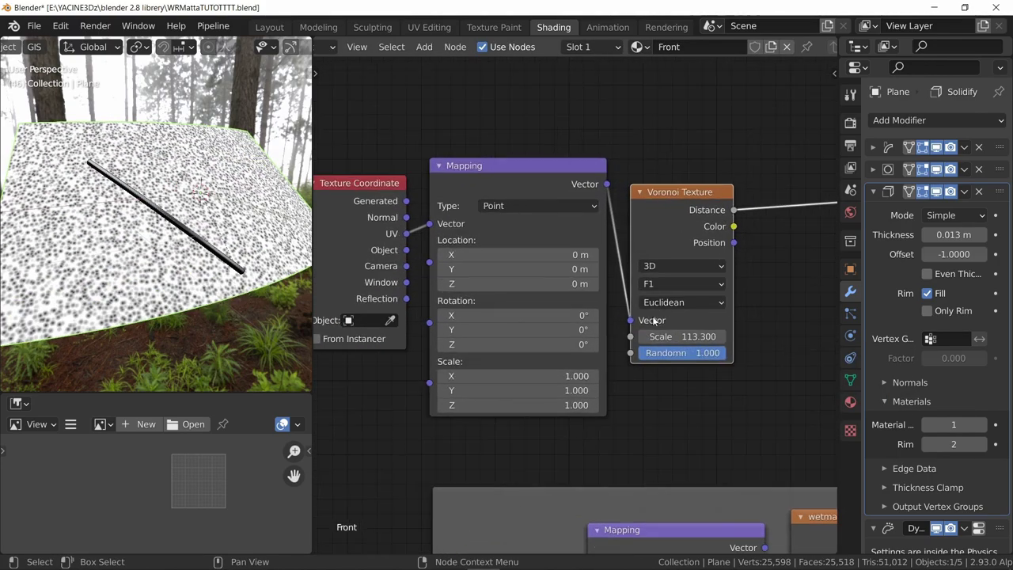
# Step: Insert a ColorRamp node on the link after the Voronoi Texture
pyautogui.moveTo(822, 281); pyautogui.dragTo(642, 314, button='middle')
pyautogui.hotkey('shift', 'a')
pyautogui.click(643, 315)
pyautogui.write('c')
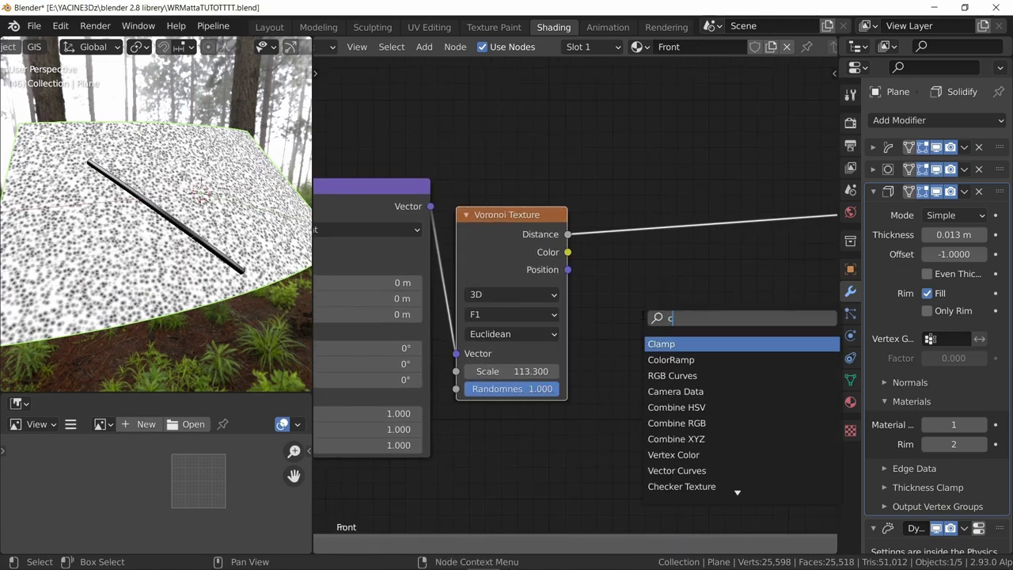
pyautogui.press('Return')
pyautogui.click(586, 171)
pyautogui.moveTo(633, 178); pyautogui.dragTo(625, 203)
# Step: Insert an RGB Curves node on the link after the ColorRamp
pyautogui.scroll(-4, 712, 238)
pyautogui.moveTo(816, 273); pyautogui.dragTo(659, 324, button='middle')
pyautogui.hotkey('shift', 'a')
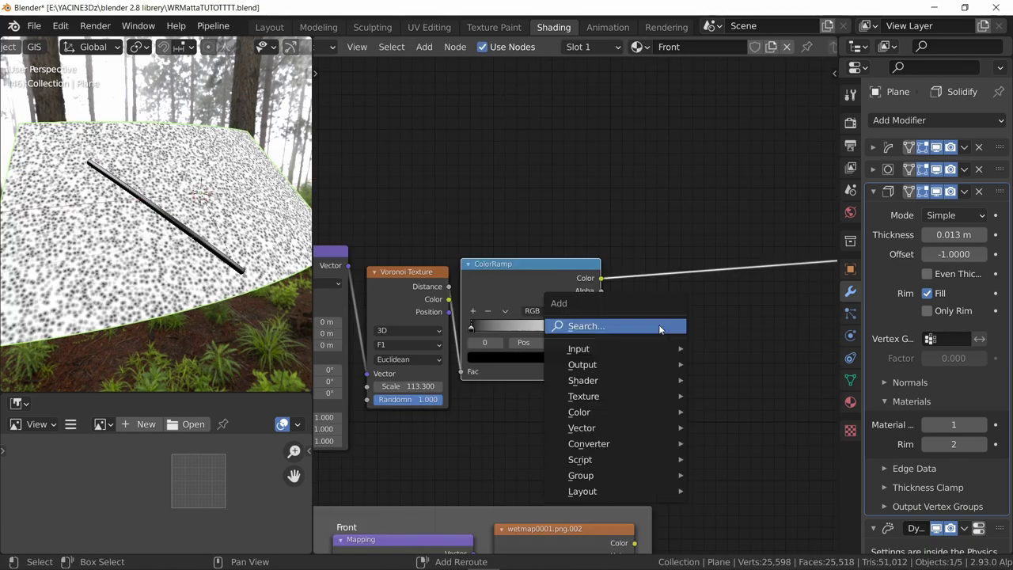
pyautogui.click(659, 324)
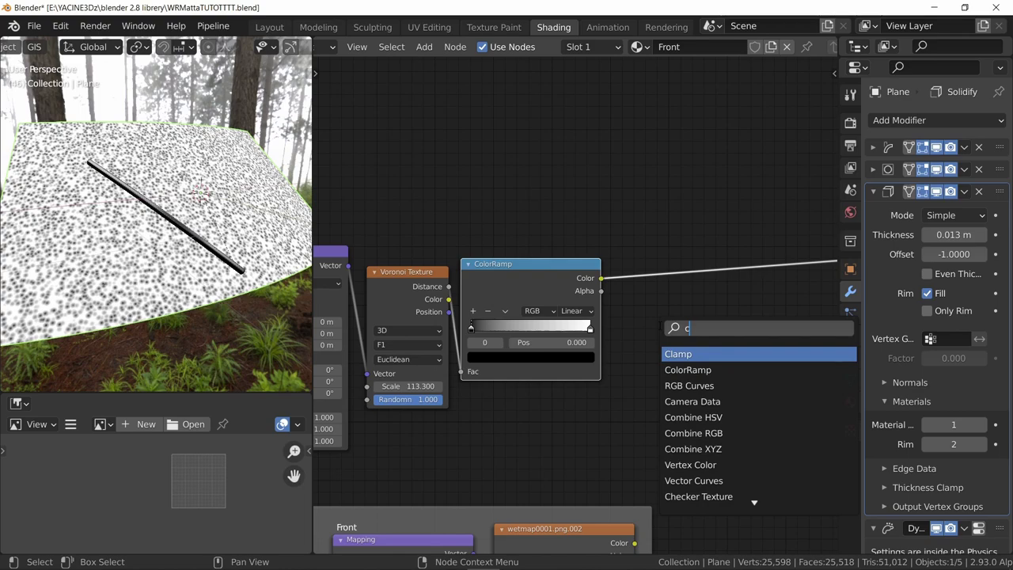
pyautogui.write('cur')
pyautogui.press('Return')
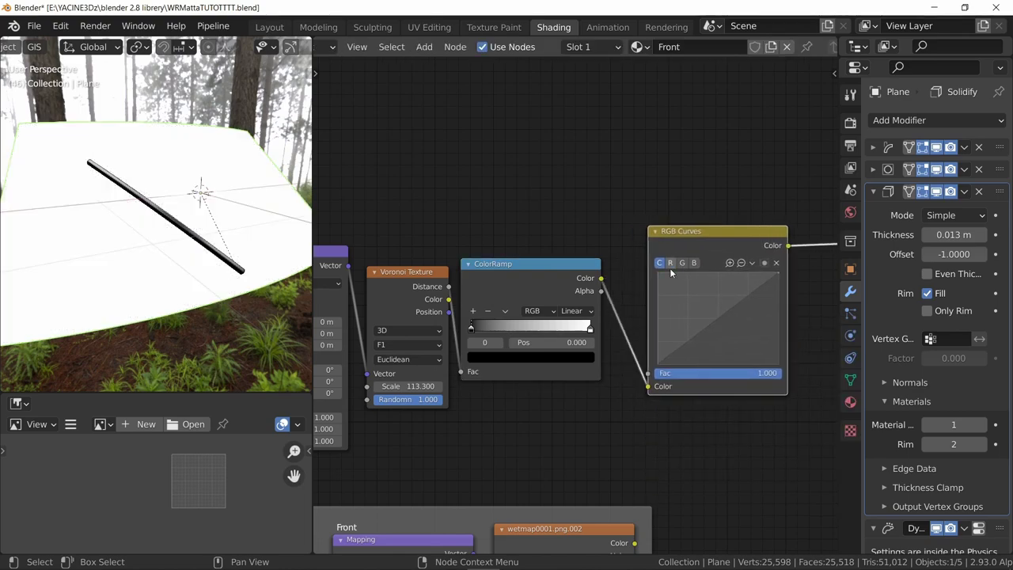
pyautogui.click(690, 242)
# Step: Raise the middle of the RGB curve to about X 0.35, Y 0.61 and set the ColorRamp interpolation to Ease
pyautogui.moveTo(690, 328); pyautogui.dragTo(689, 311)
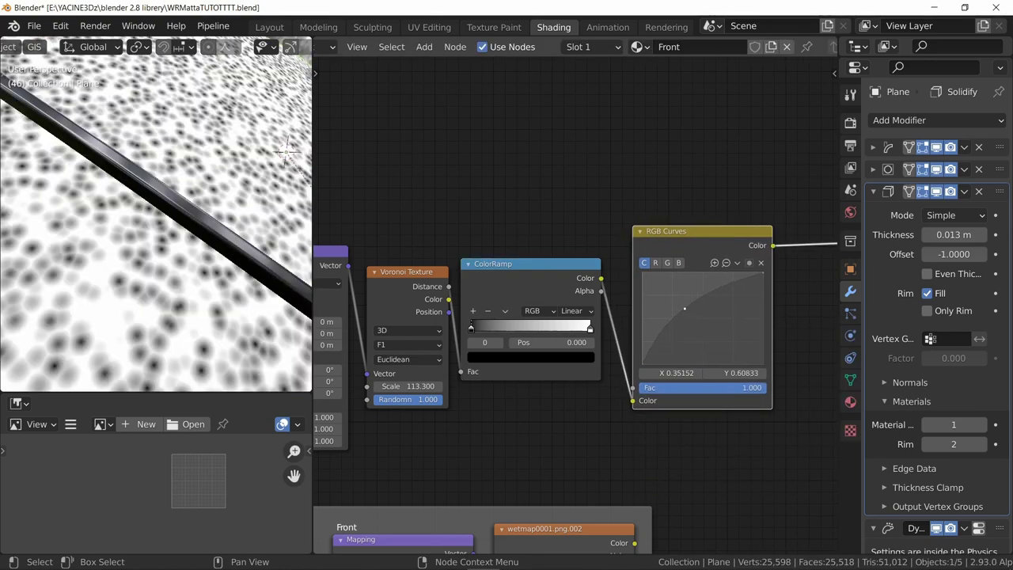
pyautogui.click(584, 323)
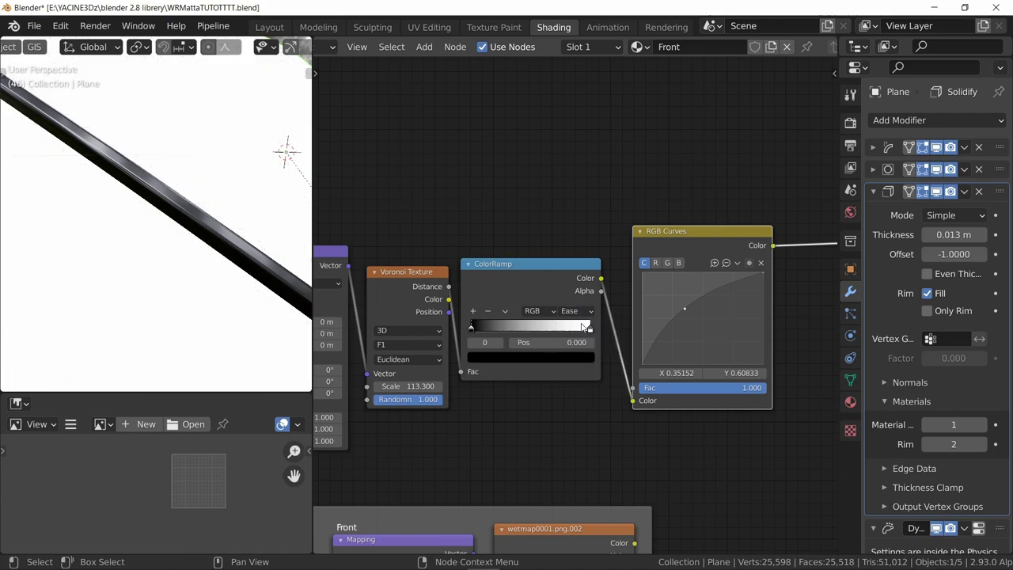
# Step: Add a Bump node between the RGB Curves and the Principled BSDF
pyautogui.scroll(-3, 694, 375)
pyautogui.hotkey('shift', 'a')
pyautogui.click(738, 400)
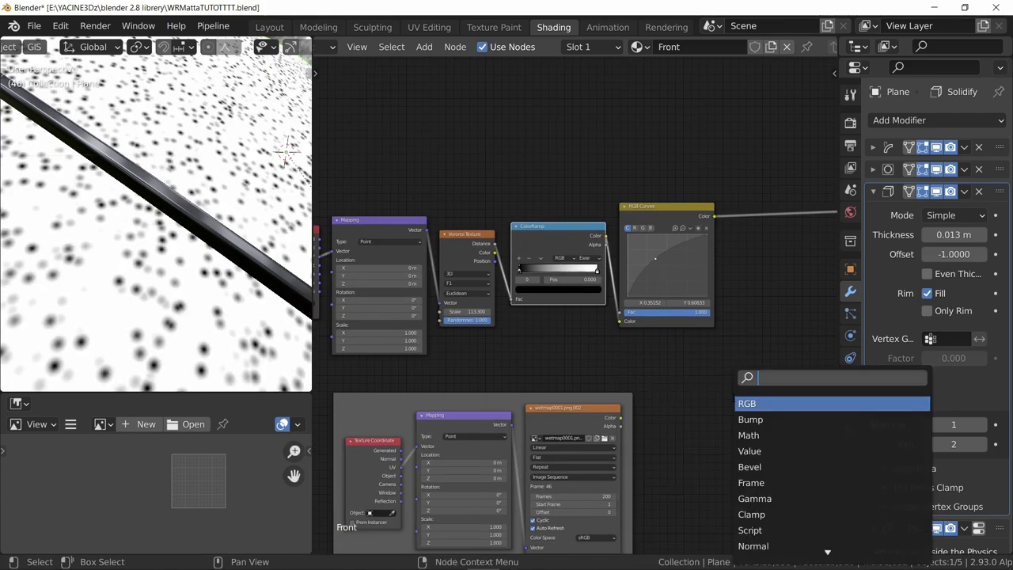
pyautogui.write('bun')
pyautogui.press('Return')
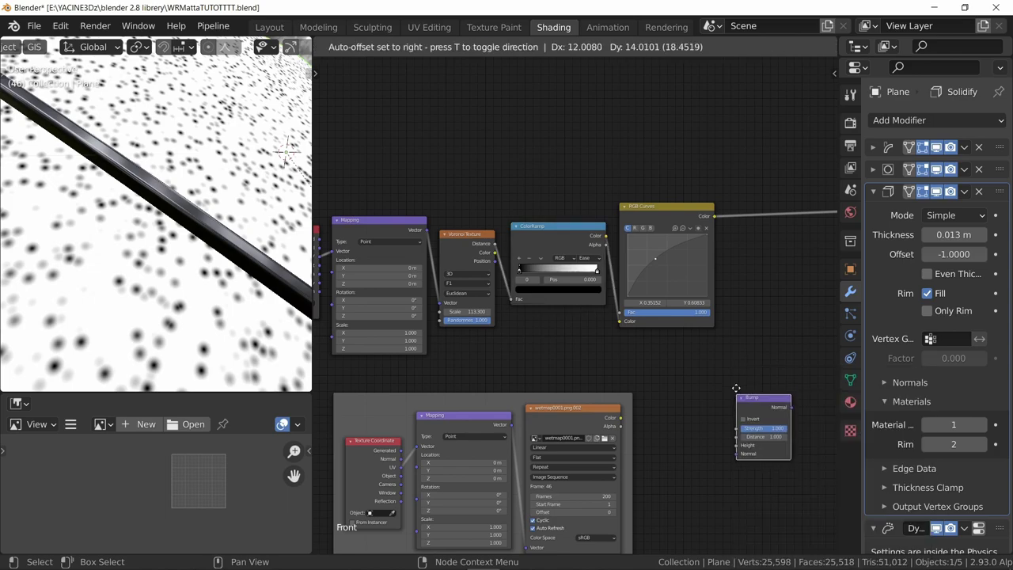
pyautogui.click(714, 366)
# Step: Wire the ColorRamp color through the Bump height into the Principled BSDF Normal, and preview that shader on the windshield
pyautogui.moveTo(715, 366); pyautogui.dragTo(604, 375, button='middle')
pyautogui.moveTo(494, 246); pyautogui.dragTo(627, 437)
pyautogui.moveTo(668, 402); pyautogui.dragTo(598, 388, button='middle')
pyautogui.moveTo(690, 400); pyautogui.dragTo(659, 415, button='middle')
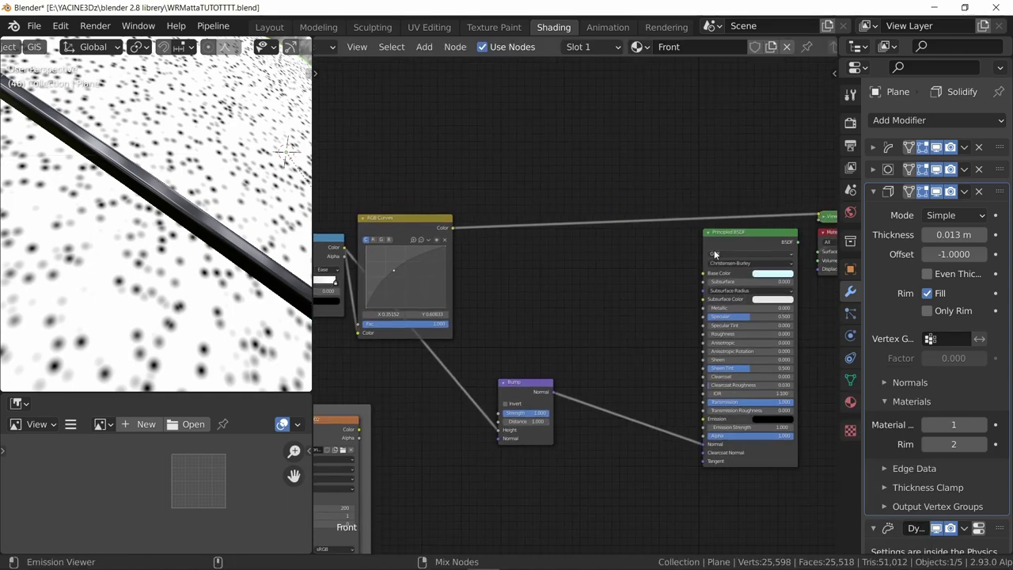
pyautogui.moveTo(478, 321); pyautogui.dragTo(722, 313, button='middle')
pyautogui.moveTo(572, 339); pyautogui.dragTo(425, 326, button='middle')
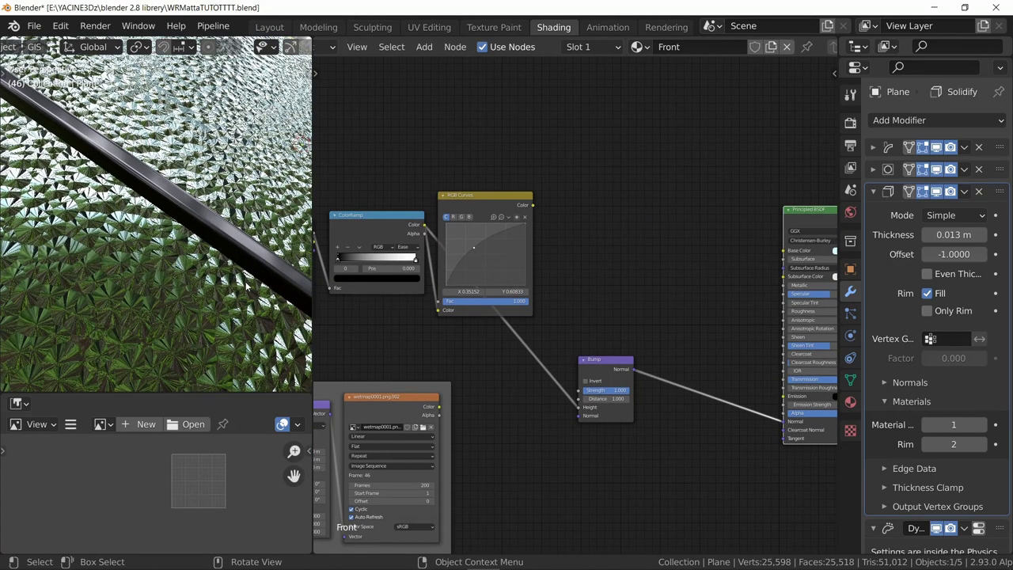
# Step: Reverse the ColorRamp so white comes first, and place the black stop at about 0.485 to form separate droplets
pyautogui.moveTo(480, 311); pyautogui.dragTo(566, 315, button='middle')
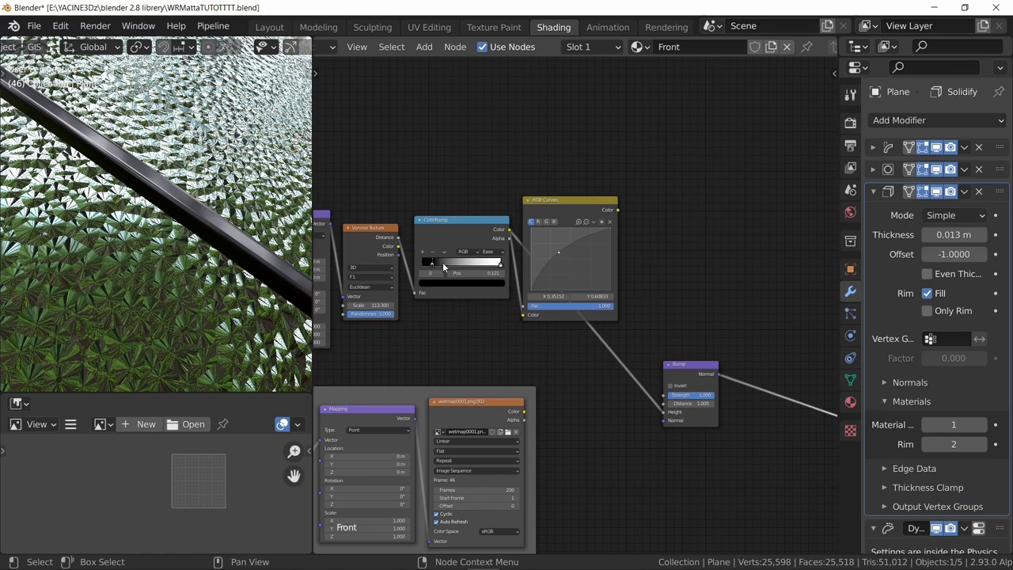
pyautogui.moveTo(443, 266); pyautogui.dragTo(411, 268)
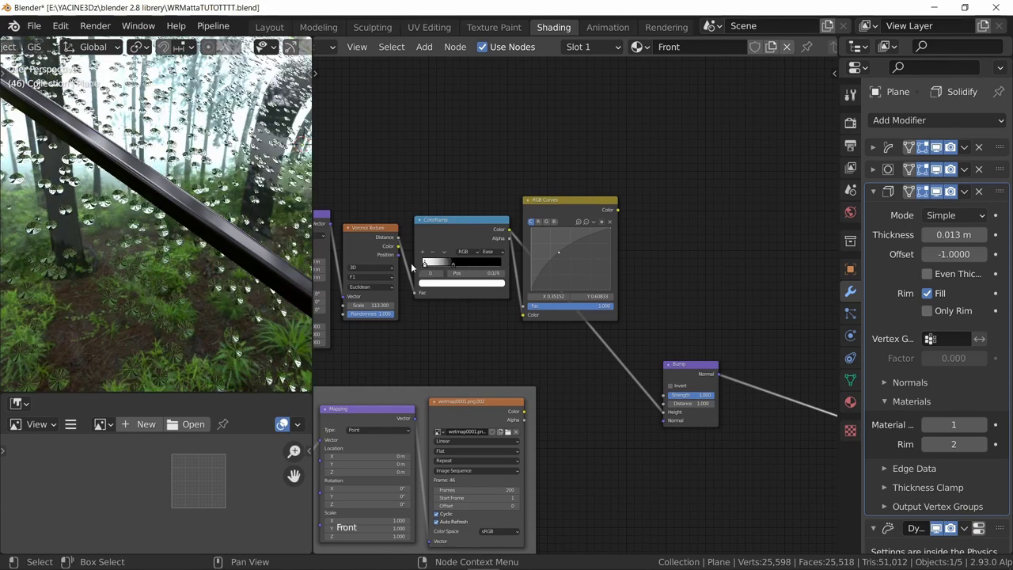
pyautogui.moveTo(143, 207); pyautogui.dragTo(207, 234, button='middle')
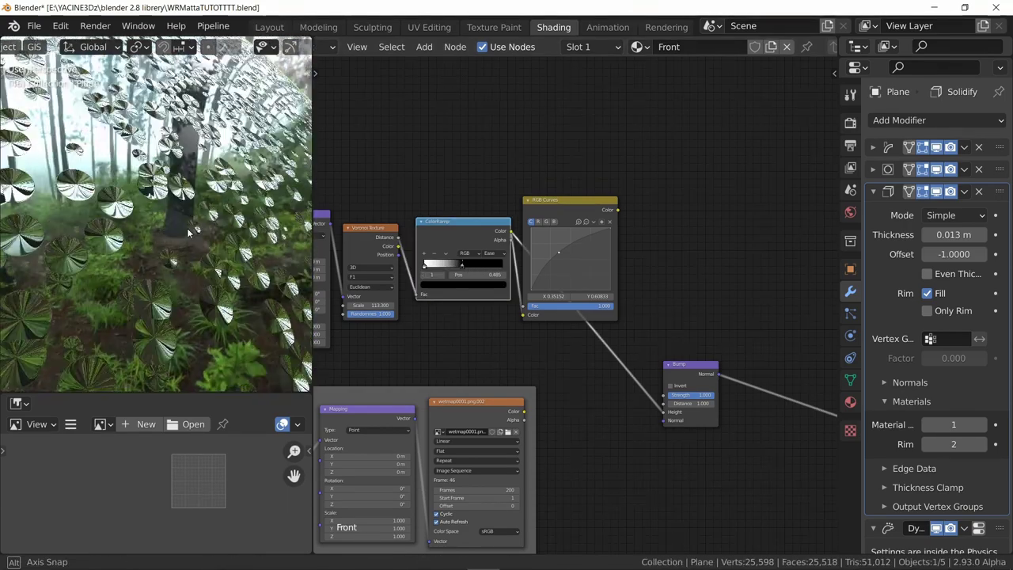
# Step: Set the Bump node's distance to 0.001 and its strength to 8
pyautogui.moveTo(631, 233); pyautogui.dragTo(626, 245, button='middle')
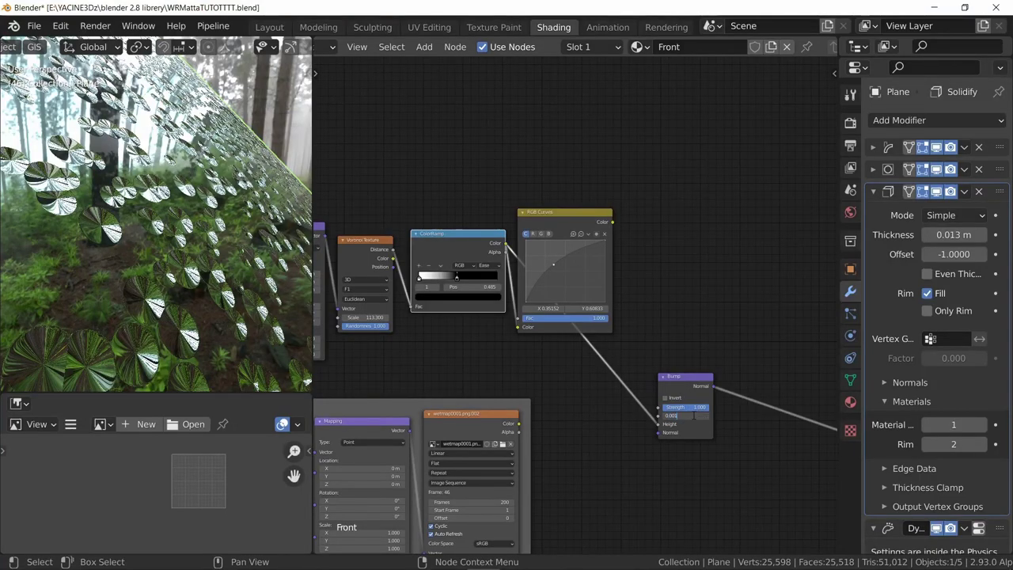
pyautogui.press('Return')
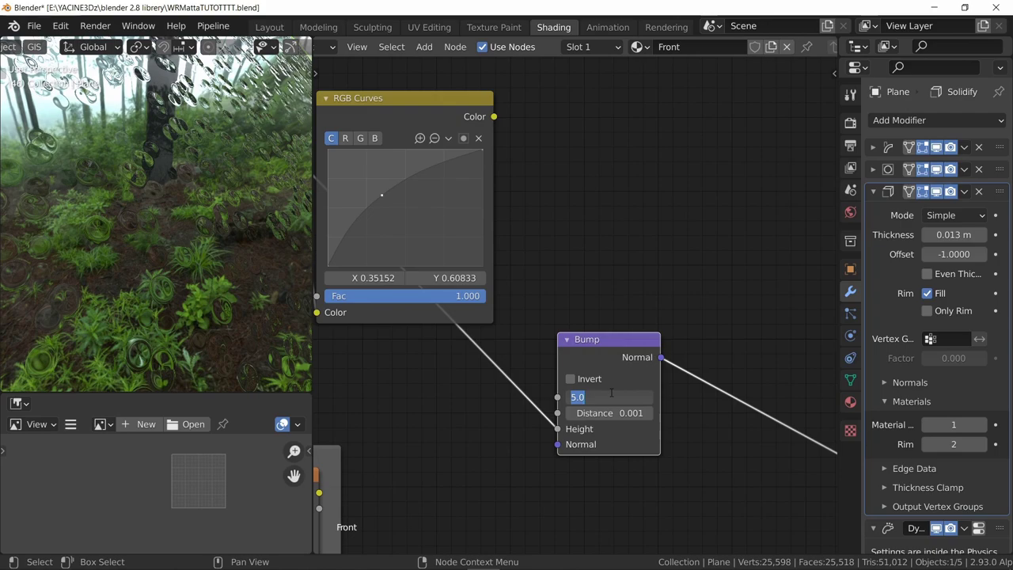
pyautogui.press('Return')
pyautogui.moveTo(207, 232); pyautogui.dragTo(213, 230, button='middle')
# Step: Connect the RGB Curves color to the Bump height and shift the curve's middle point to about X 0.315, Y 0.608
pyautogui.moveTo(595, 195); pyautogui.dragTo(639, 424)
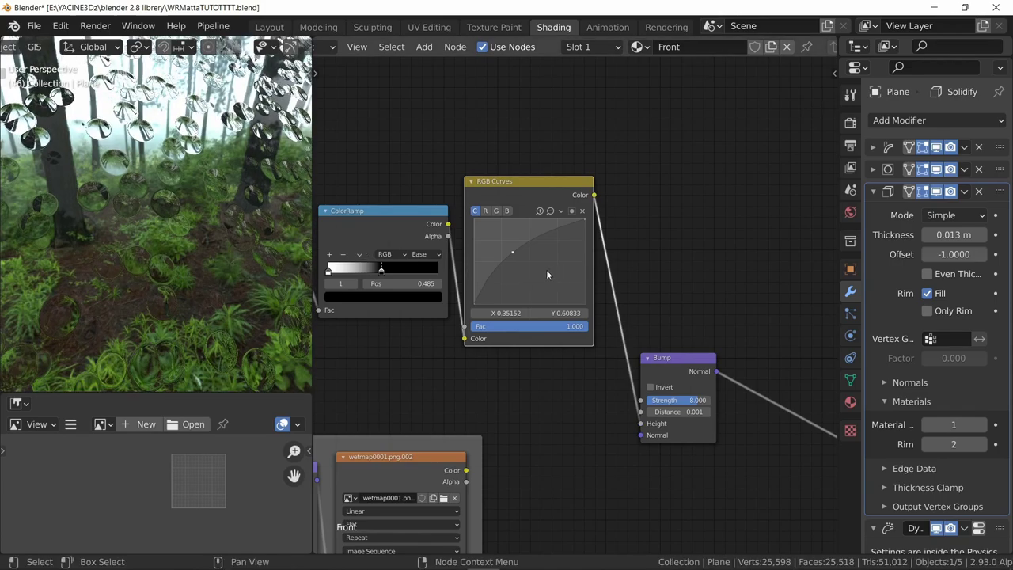
pyautogui.moveTo(512, 252)
pyautogui.mouseDown()
pyautogui.moveTo(505, 249)
pyautogui.moveTo(521, 268)
pyautogui.moveTo(509, 252)
pyautogui.mouseUp()
# Step: Cut the link between the RGB Curves and the Bump, and move the Bump node closer to the Principled BSDF
pyautogui.scroll(-8, 515, 273)
pyautogui.keyDown('ctrl'); pyautogui.moveTo(578, 311); pyautogui.dragTo(616, 320, button='right'); pyautogui.keyUp('ctrl')
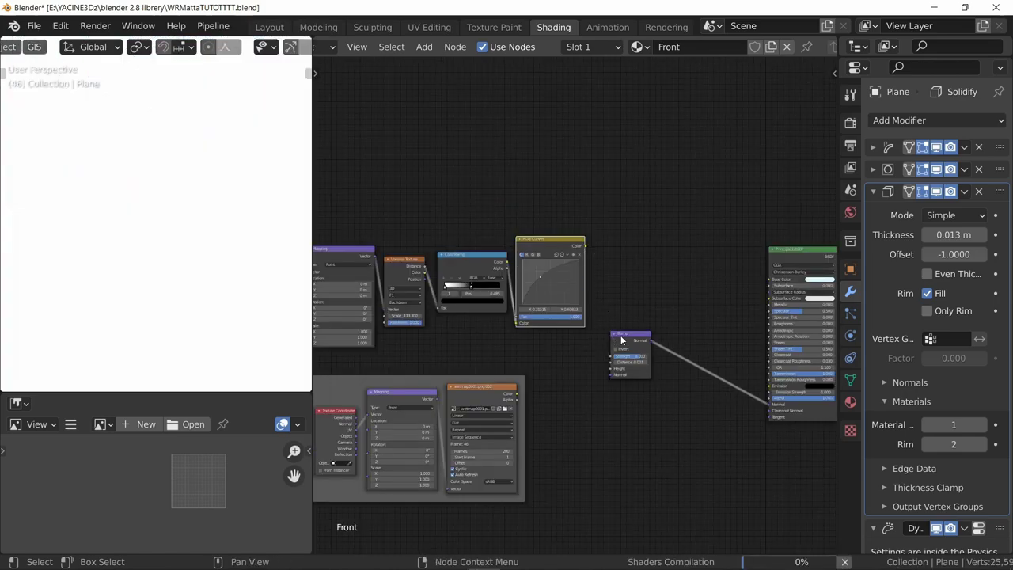
pyautogui.moveTo(623, 339); pyautogui.dragTo(716, 397)
pyautogui.moveTo(535, 349); pyautogui.dragTo(420, 305)
# Step: Preview the RGB Curves output on the windshield and move the ColorRamp's black stop to 0.433
pyautogui.scroll(9, 426, 309)
pyautogui.keyDown('ctrl'); pyautogui.keyDown('shift'); pyautogui.click(644, 167); pyautogui.keyUp('shift'); pyautogui.keyUp('ctrl')
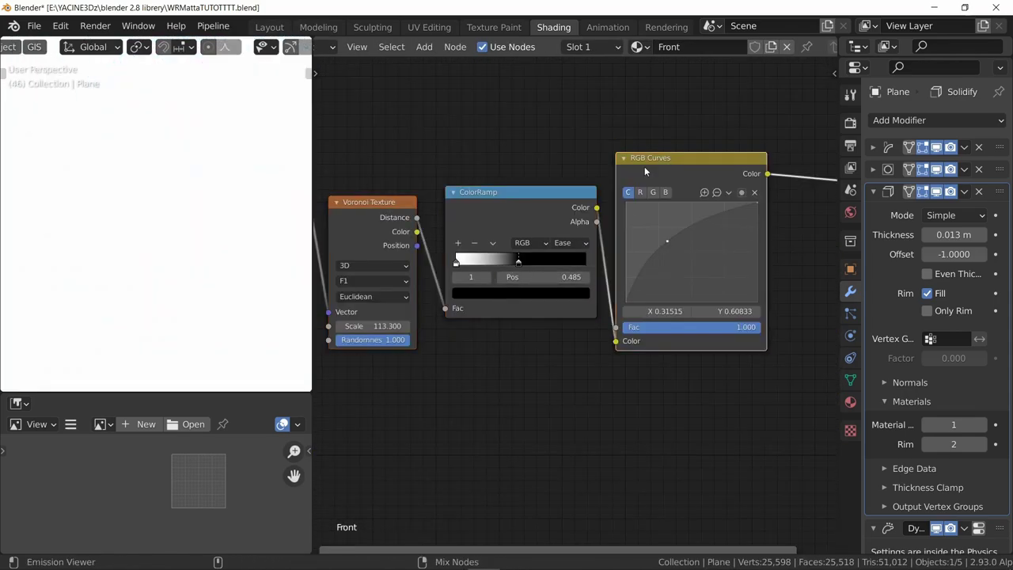
pyautogui.moveTo(546, 278); pyautogui.dragTo(522, 278)
pyautogui.scroll(-1, 360, 302)
# Step: Switch the Voronoi Texture's feature output to Smooth F1 so neighbouring droplets merge
pyautogui.moveTo(360, 301); pyautogui.dragTo(594, 313, button='middle')
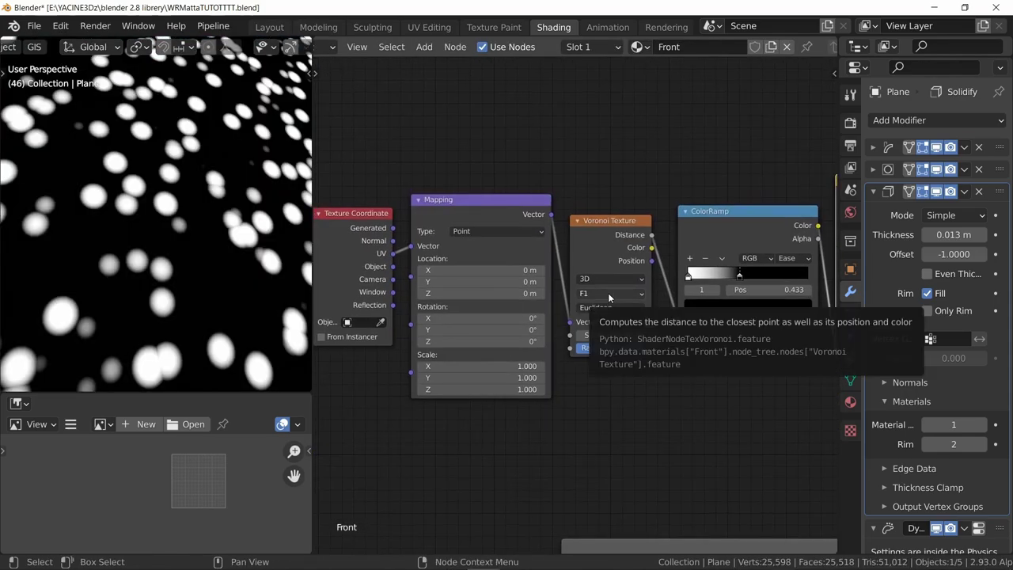
pyautogui.click(623, 293)
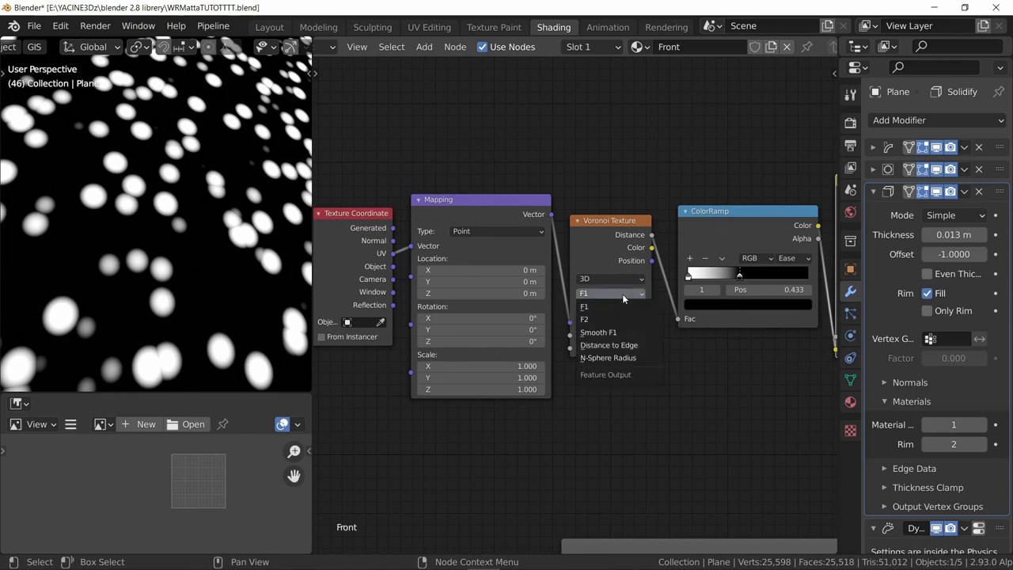
pyautogui.click(599, 333)
pyautogui.scroll(-1, 606, 339)
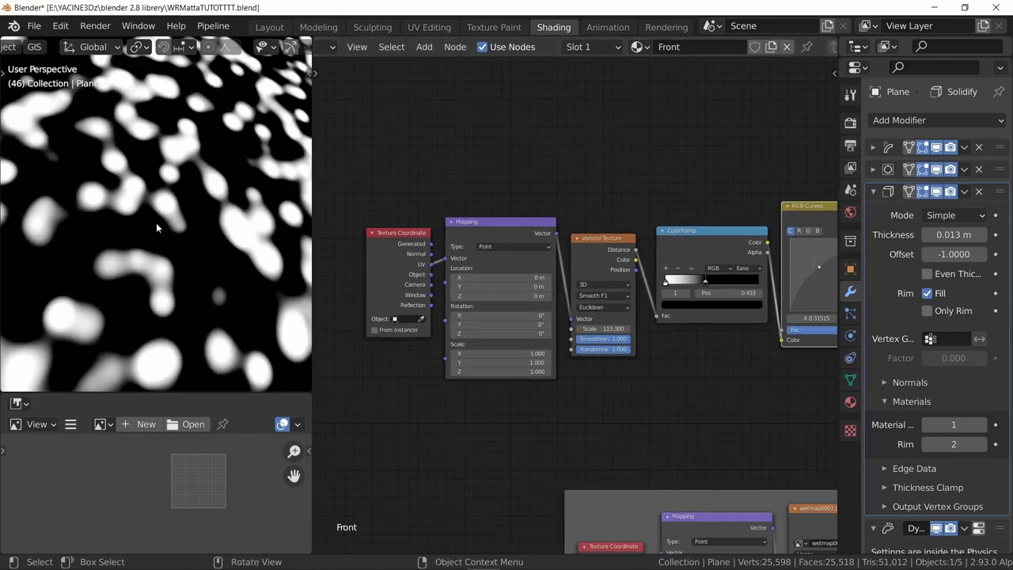
# Step: Reconnect the RGB Curves color to the Bump height and preview the Principled BSDF on the windshield
pyautogui.scroll(-5, 156, 229)
pyautogui.moveTo(683, 307); pyautogui.dragTo(328, 314, button='middle')
pyautogui.scroll(-2, 543, 332)
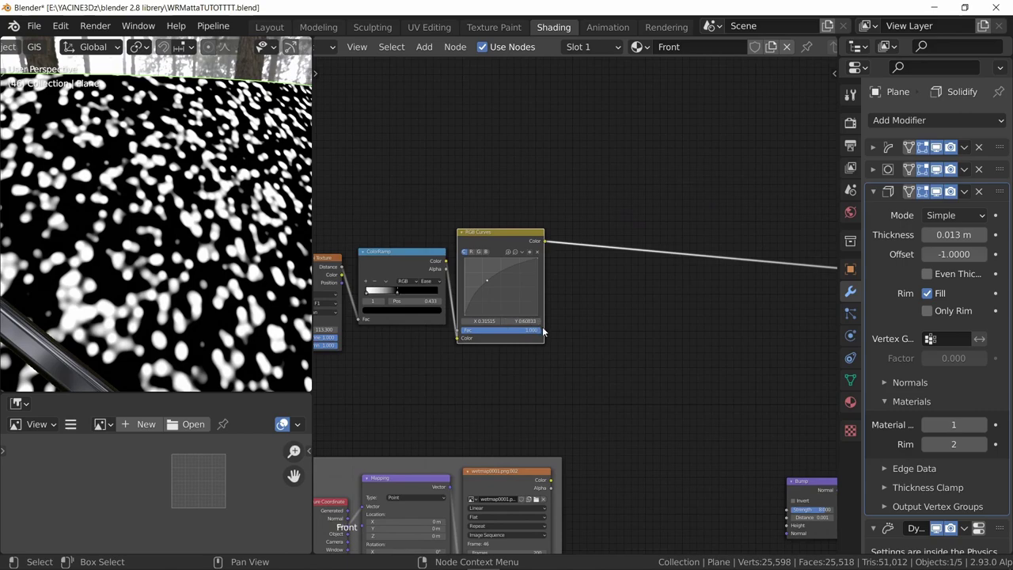
pyautogui.scroll(-2, 558, 305)
pyautogui.moveTo(596, 302); pyautogui.dragTo(562, 263, button='middle')
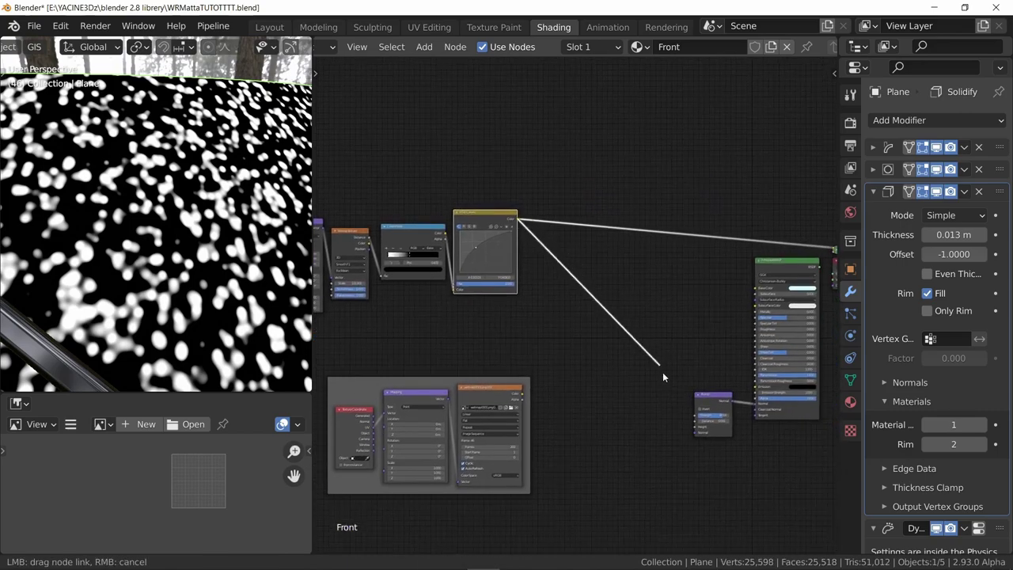
pyautogui.scroll(3, 713, 420)
pyautogui.scroll(-1, 719, 421)
pyautogui.moveTo(721, 382); pyautogui.dragTo(599, 396, button='middle')
pyautogui.keyDown('ctrl'); pyautogui.keyDown('shift'); pyautogui.click(707, 274); pyautogui.keyUp('shift'); pyautogui.keyUp('ctrl')
# Step: Lower the Voronoi smoothness to 0 and restore it to 1 to compare the droplet shapes
pyautogui.moveTo(506, 300); pyautogui.dragTo(794, 322, button='middle')
pyautogui.scroll(3, 640, 345)
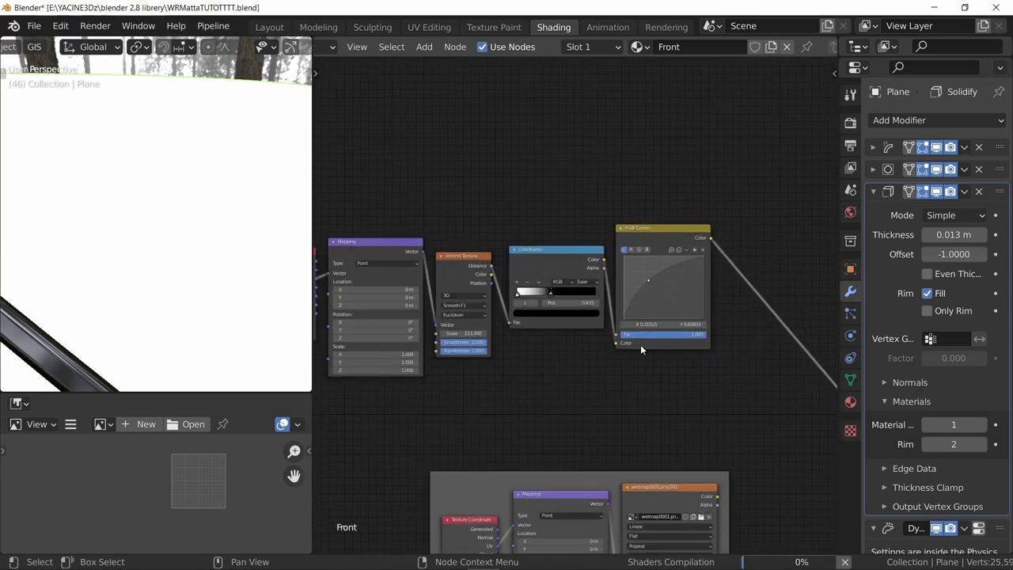
pyautogui.scroll(8, 444, 313)
pyautogui.moveTo(514, 376); pyautogui.dragTo(437, 376)
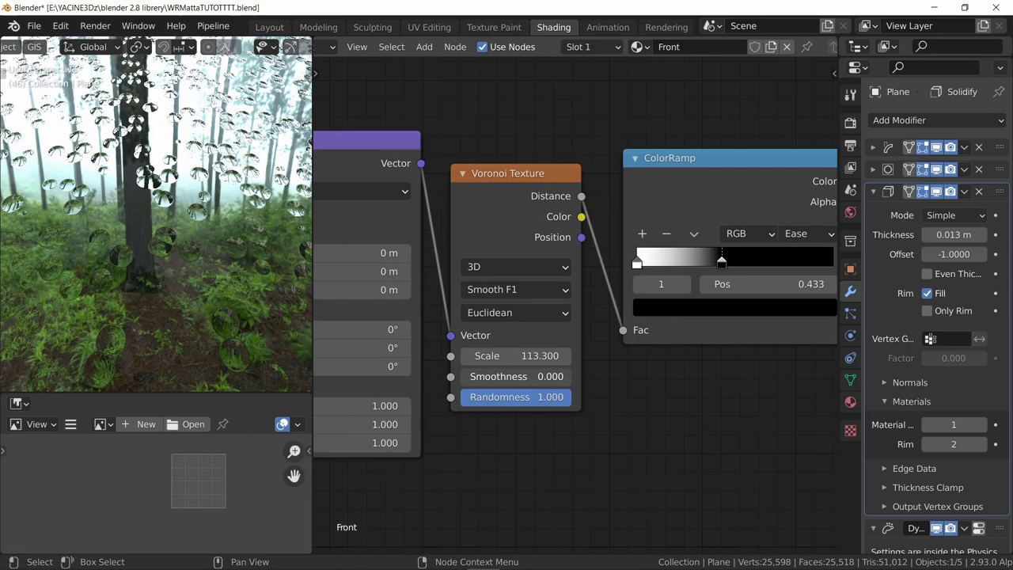
pyautogui.moveTo(440, 376); pyautogui.dragTo(519, 376)
# Step: Set the Mapping node's Y scale to 1.540 and inspect the droplets across the windshield
pyautogui.moveTo(206, 222); pyautogui.dragTo(235, 219, button='middle')
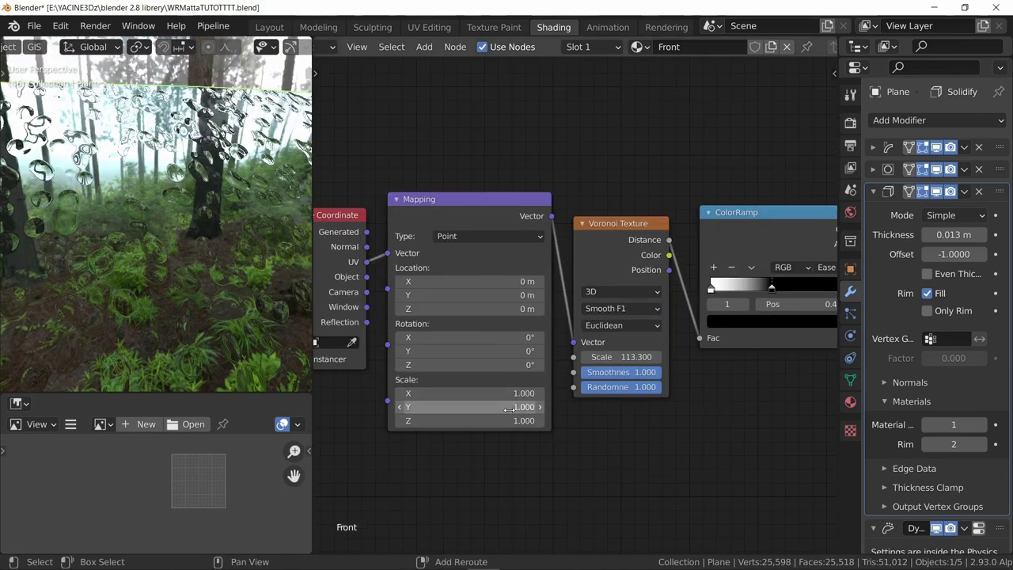
pyautogui.moveTo(470, 407); pyautogui.dragTo(489, 407)
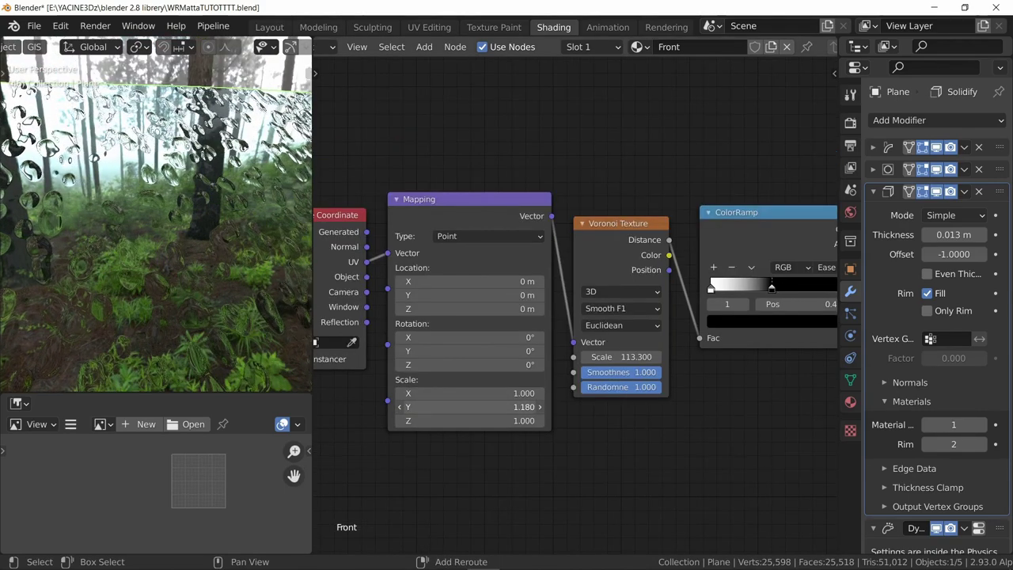
pyautogui.moveTo(490, 407); pyautogui.dragTo(502, 407)
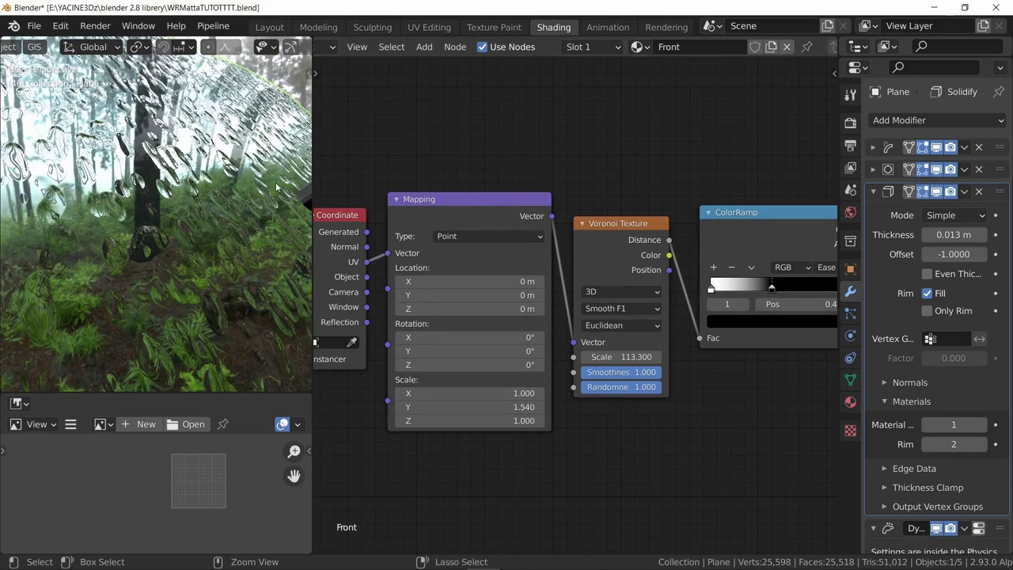
pyautogui.moveTo(210, 173); pyautogui.dragTo(188, 269, button='middle')
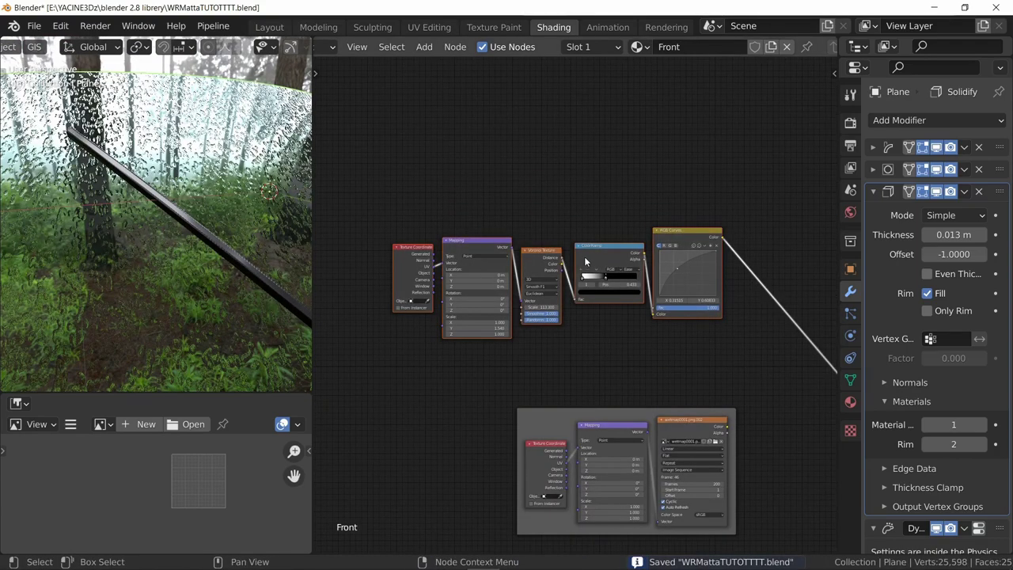
# Step: Group the droplet texture nodes in a frame and place a duplicate of the framed group above the original
pyautogui.hotkey('ctrl', 'j')
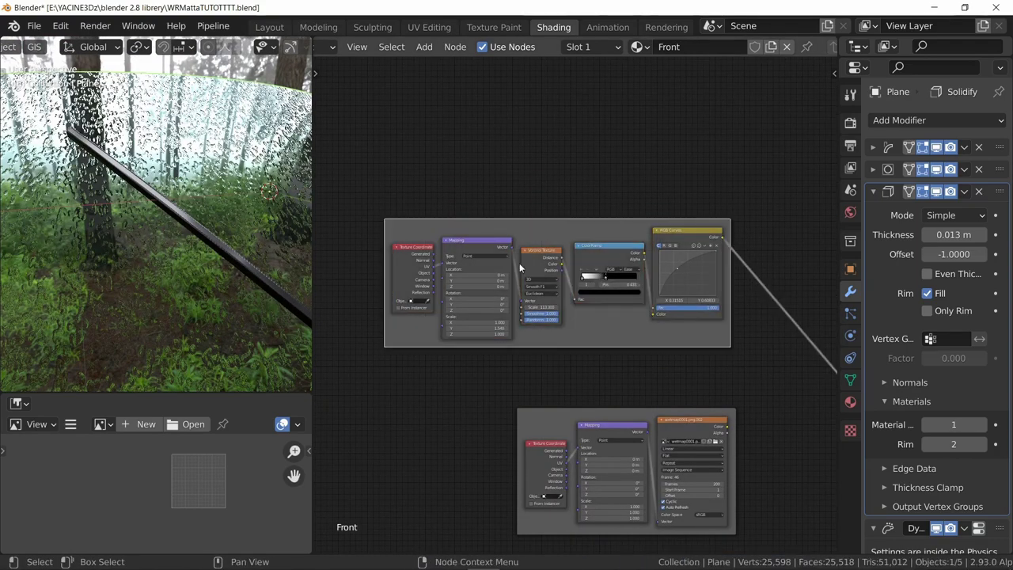
pyautogui.moveTo(605, 228); pyautogui.dragTo(577, 332, button='middle')
pyautogui.moveTo(342, 281); pyautogui.dragTo(741, 465)
pyautogui.hotkey('shift', 'd')
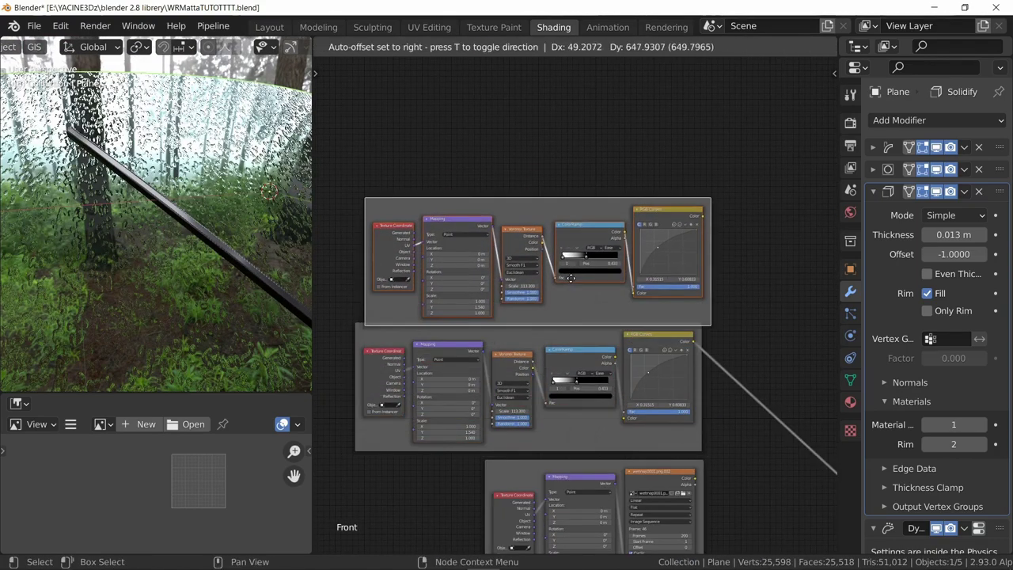
pyautogui.click(681, 316)
# Step: Make room between the Mapping and Voronoi Texture nodes in the duplicated group and add a Noise Texture there
pyautogui.scroll(2, 633, 316)
pyautogui.moveTo(554, 317); pyautogui.dragTo(677, 369, button='middle')
pyautogui.moveTo(410, 186); pyautogui.dragTo(630, 321)
pyautogui.moveTo(629, 321); pyautogui.dragTo(631, 324)
pyautogui.hotkey('shift', 'a')
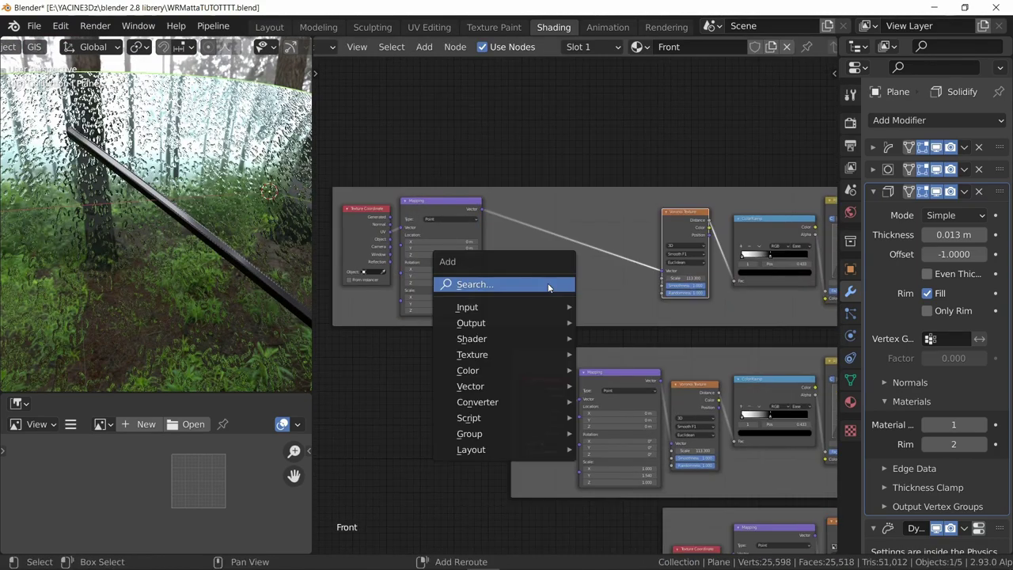
pyautogui.click(547, 286)
pyautogui.write('no')
pyautogui.press('Down')
pyautogui.press('Down')
pyautogui.press('Down')
pyautogui.press('Return')
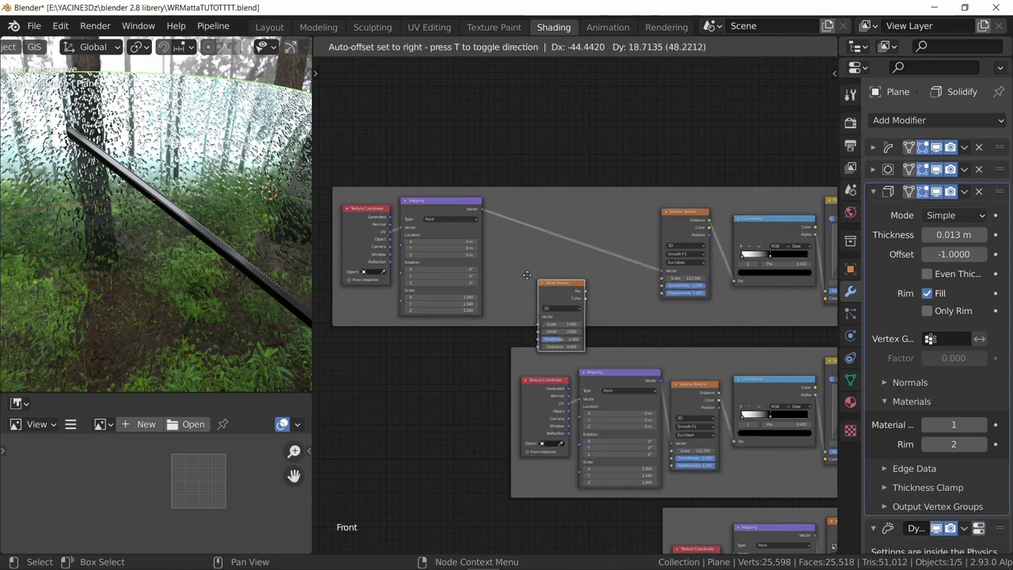
pyautogui.click(496, 266)
# Step: Insert a Separate XYZ node on the link leaving the duplicated Mapping node
pyautogui.scroll(5, 507, 265)
pyautogui.hotkey('shift', 'a')
pyautogui.click(529, 266)
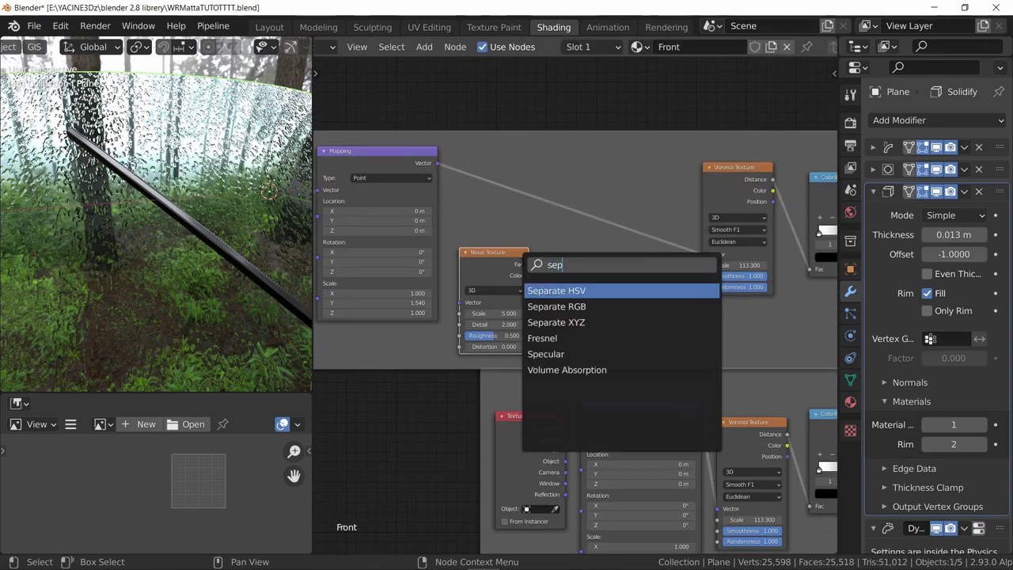
pyautogui.click(556, 322)
pyautogui.click(519, 146)
# Step: Insert a Combine XYZ node between the Separate XYZ and the duplicated Voronoi Texture
pyautogui.hotkey('shift', 'a')
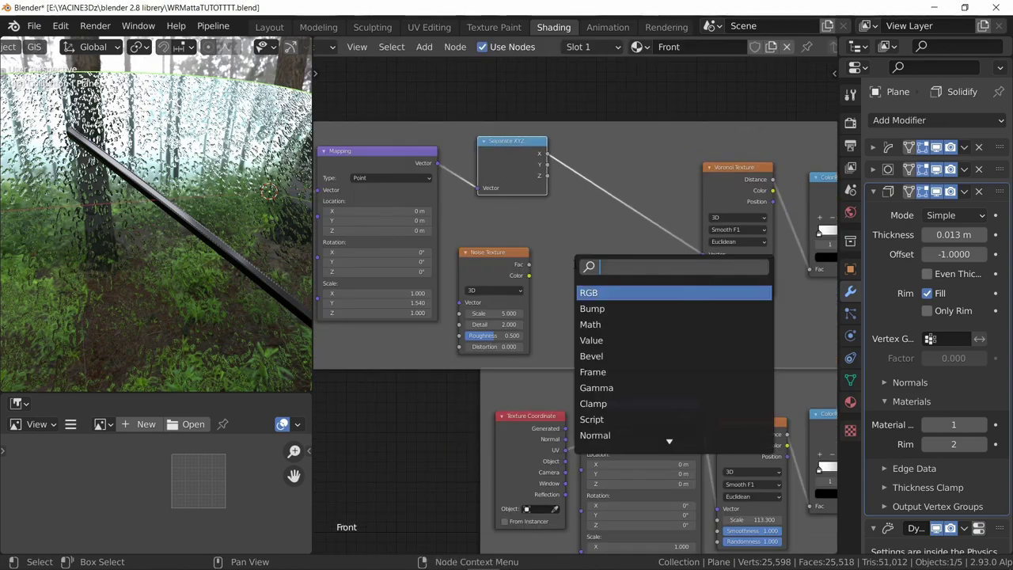
pyautogui.press('Down')
pyautogui.press('Down')
pyautogui.press('Down')
pyautogui.press('Return')
pyautogui.click(607, 185)
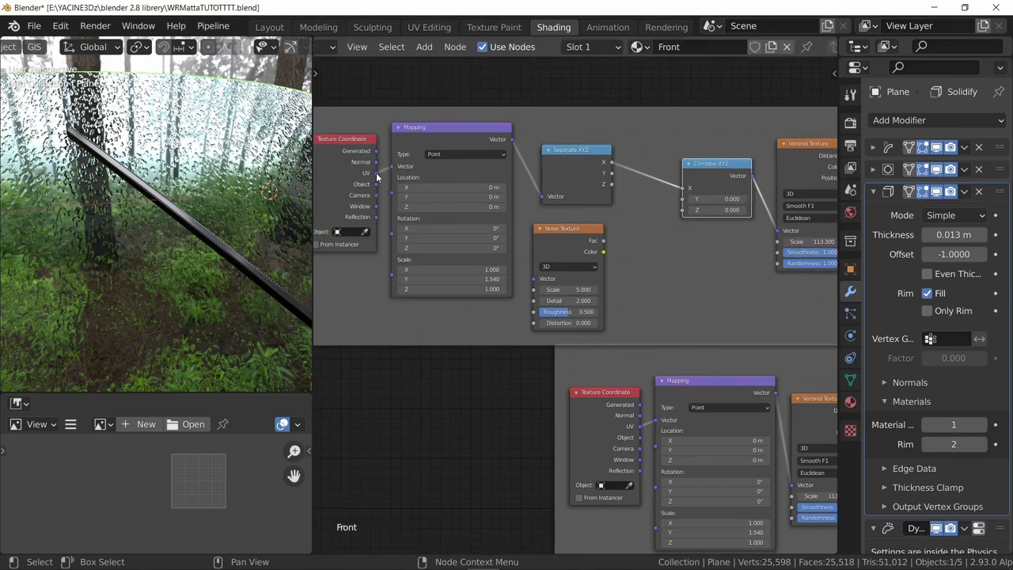
# Step: Feed the UV coordinates into the Noise Texture's vector and add a MixRGB node beside it
pyautogui.moveTo(377, 174); pyautogui.dragTo(522, 321)
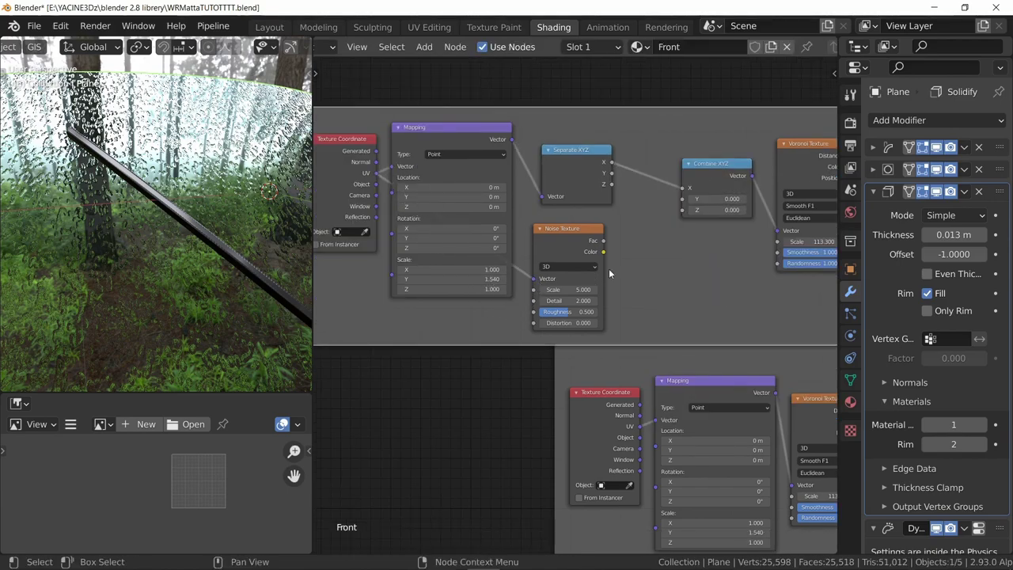
pyautogui.scroll(1, 609, 273)
pyautogui.hotkey('shift', 'a')
pyautogui.click(644, 315)
pyautogui.write('mi')
pyautogui.click(664, 346)
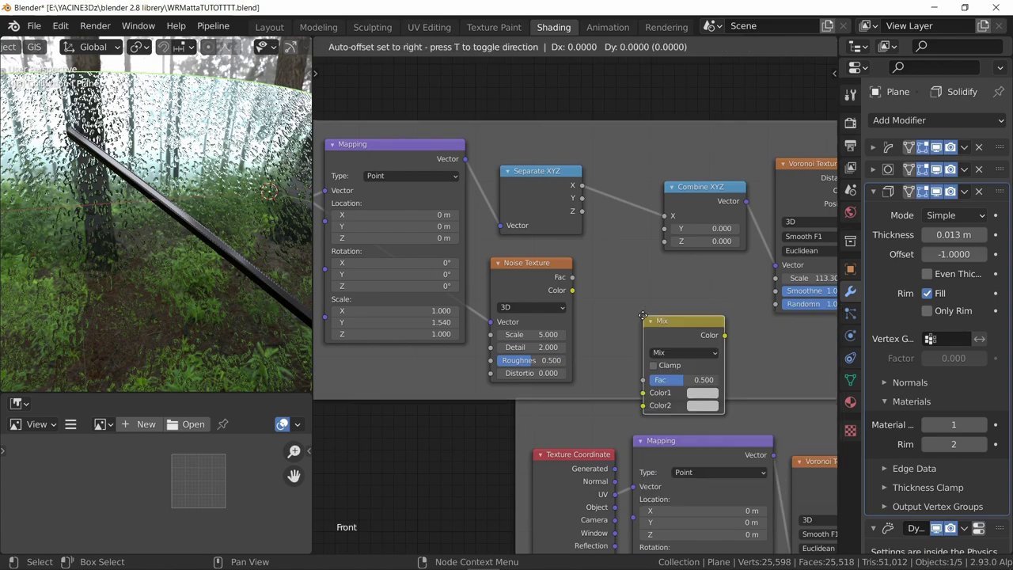
pyautogui.click(615, 301)
# Step: Link Separate XYZ's Z to Combine XYZ's Z, its Y to the mix's Color1, and the noise Fac to Color2
pyautogui.moveTo(468, 250); pyautogui.dragTo(479, 259)
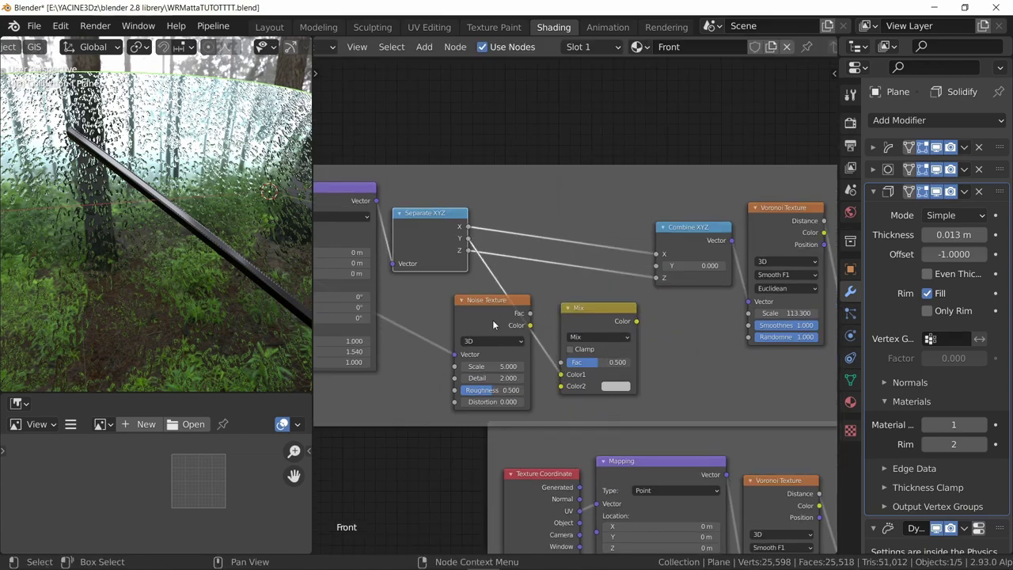
pyautogui.moveTo(493, 320); pyautogui.dragTo(463, 324)
pyautogui.moveTo(500, 317); pyautogui.dragTo(520, 336)
# Step: Set the mix to Linear Light with a factor of 0.183 and feed its color into Combine XYZ's Y
pyautogui.click(619, 336)
pyautogui.click(602, 201)
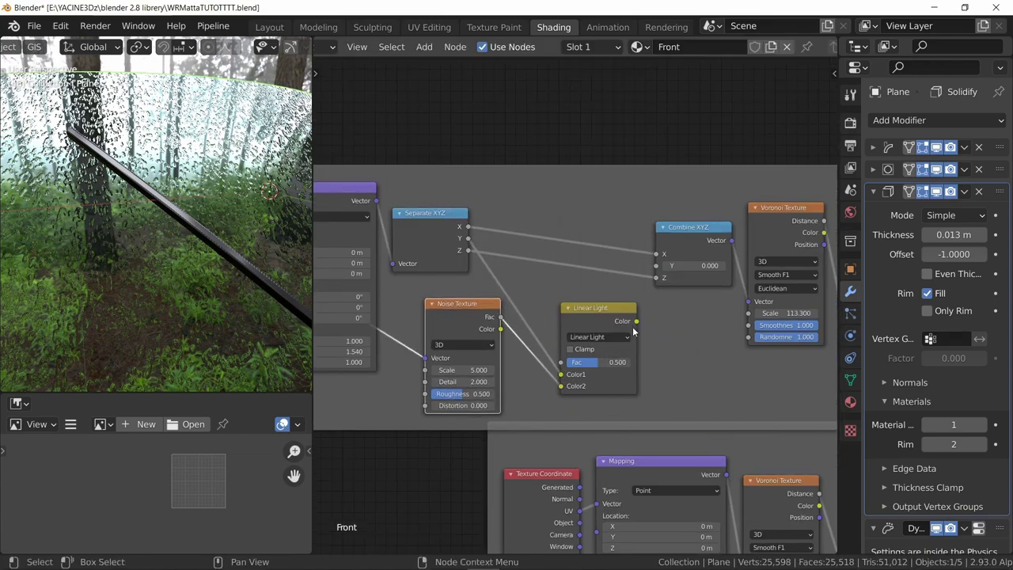
pyautogui.moveTo(661, 269); pyautogui.dragTo(657, 277)
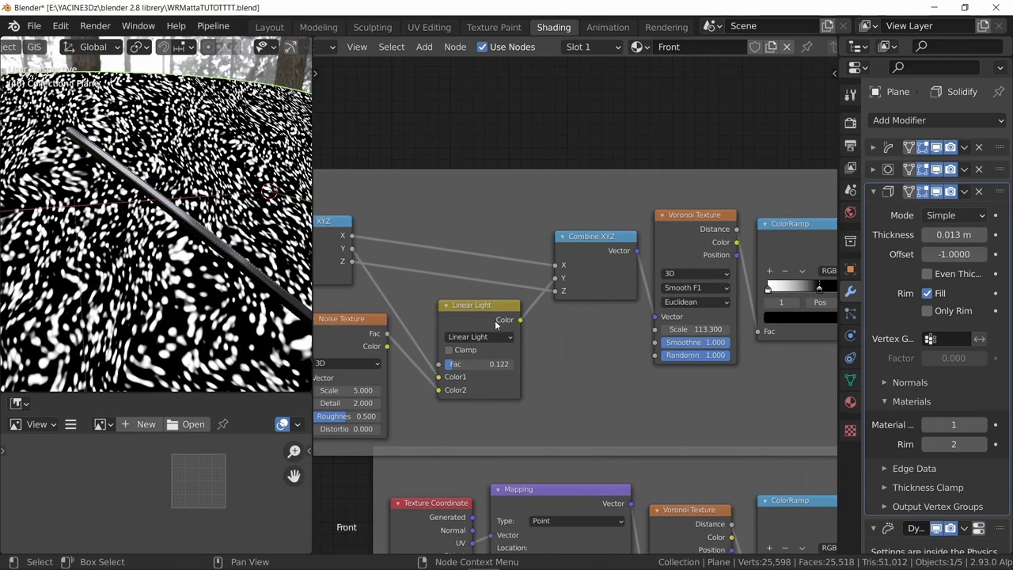
pyautogui.moveTo(546, 326); pyautogui.dragTo(564, 327)
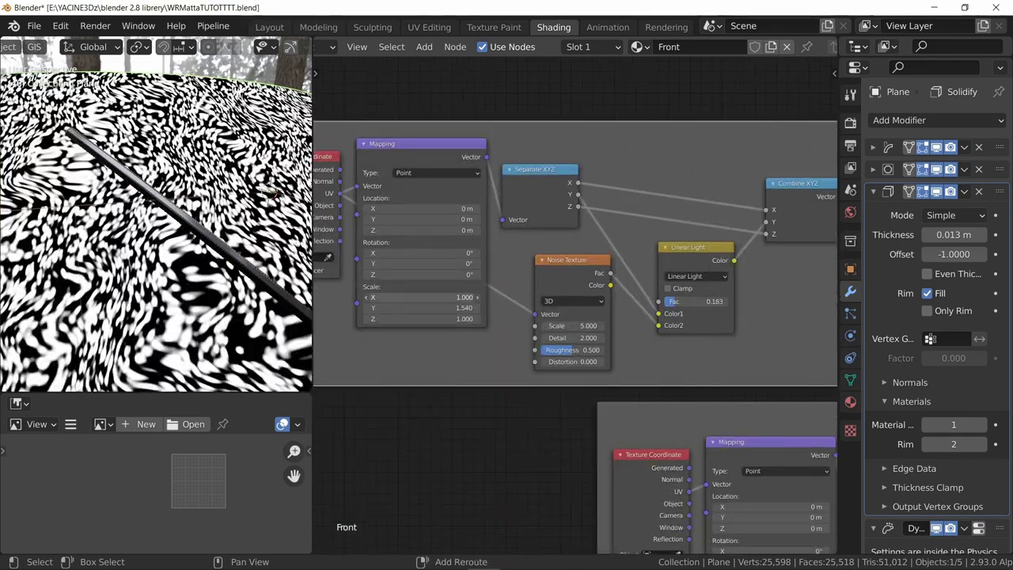
# Step: Form thin streaks by setting the duplicated Mapping scale to X 0.030, Y 1.500 and the ColorRamp's black stop to about 0.182
pyautogui.moveTo(420, 296); pyautogui.dragTo(428, 297)
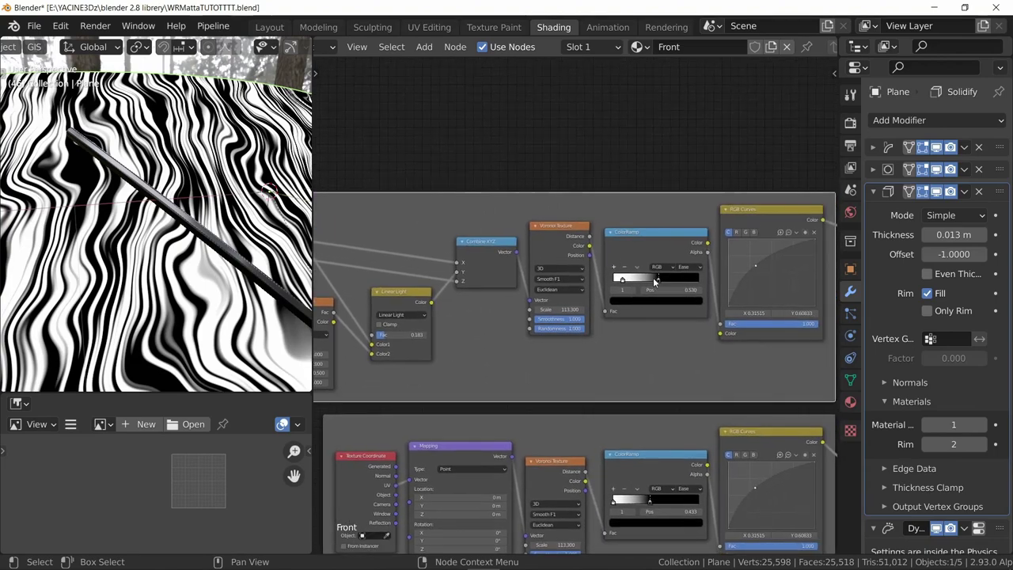
pyautogui.moveTo(630, 281); pyautogui.dragTo(624, 282)
pyautogui.moveTo(318, 340); pyautogui.dragTo(561, 326, button='middle')
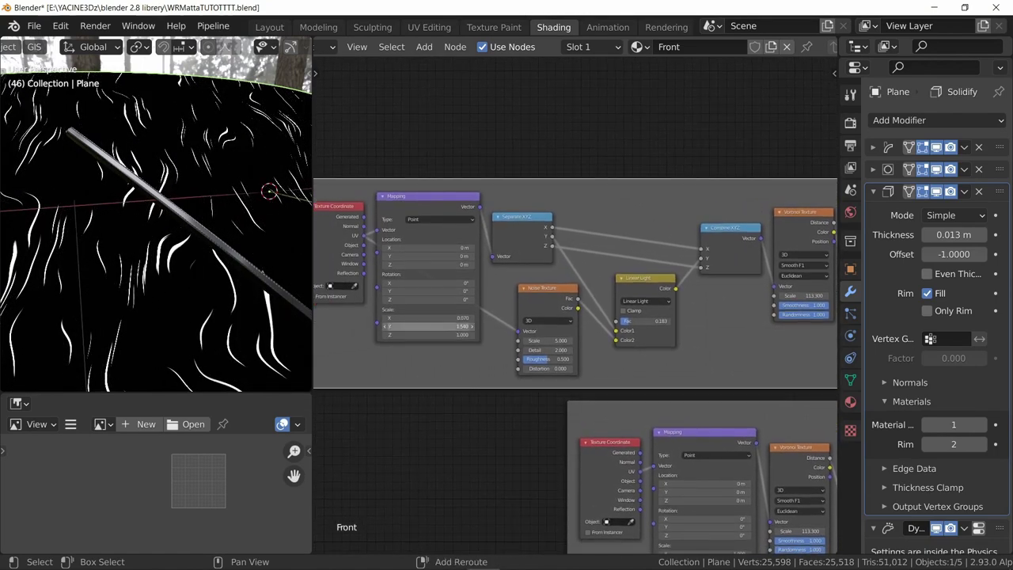
pyautogui.moveTo(430, 326)
pyautogui.mouseDown()
pyautogui.moveTo(455, 326)
pyautogui.moveTo(427, 319)
pyautogui.mouseUp()
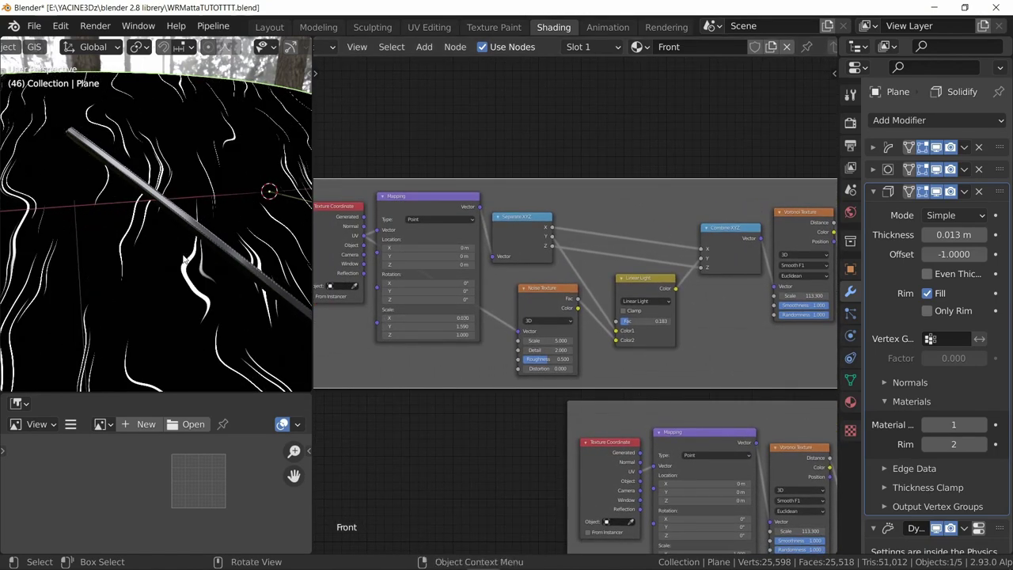
# Step: Play the animation to frame 88 and add a ColorRamp beside the wetmap image texture
pyautogui.scroll(-4, 194, 256)
pyautogui.press('space')
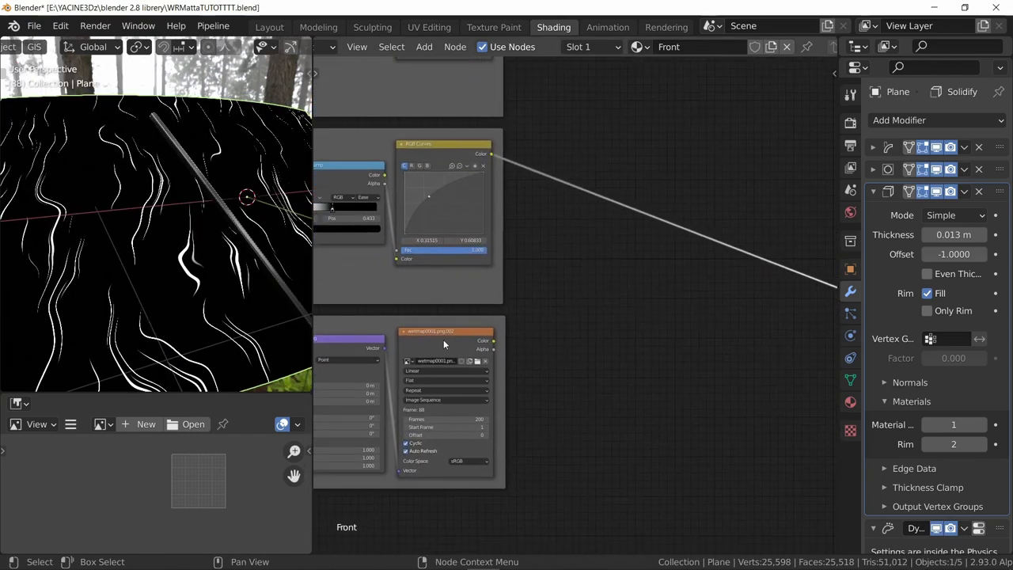
pyautogui.hotkey('shift', 'a')
pyautogui.click(595, 361)
pyautogui.write('colo')
pyautogui.press('Return')
pyautogui.click(616, 396)
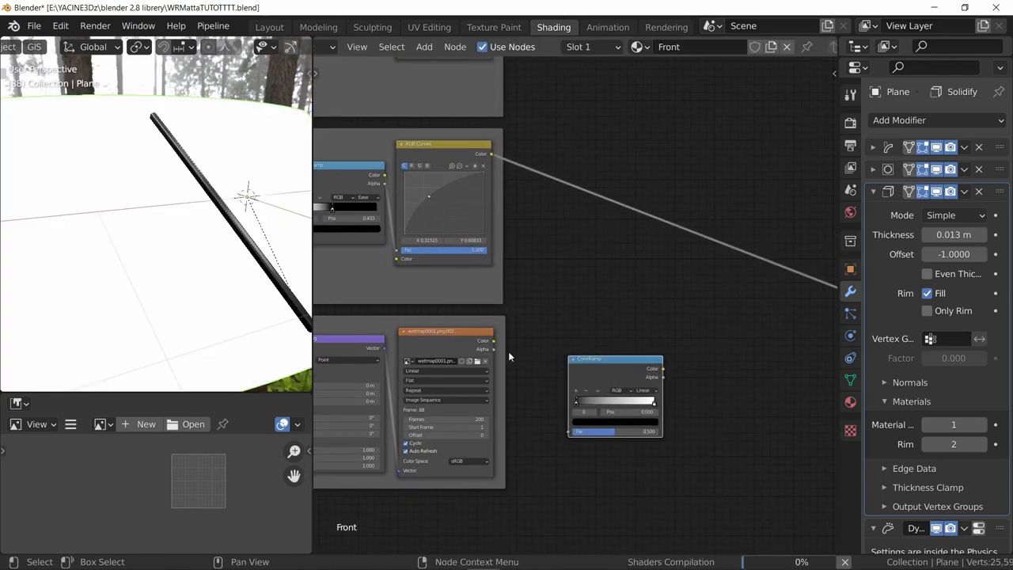
# Step: Connect the wetmap image texture to the new ColorRamp's factor and position the ColorRamp beside the wetmap frame
pyautogui.moveTo(494, 341); pyautogui.dragTo(570, 431)
pyautogui.moveTo(597, 388); pyautogui.dragTo(595, 398, button='middle')
pyautogui.scroll(-4, 600, 376)
pyautogui.moveTo(606, 369); pyautogui.dragTo(602, 384)
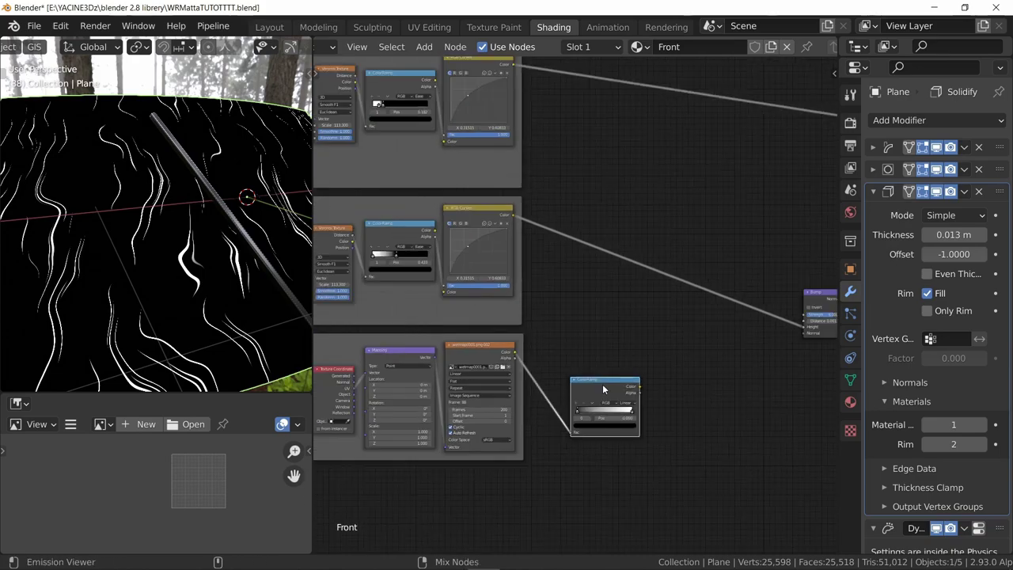
# Step: Preview the wetmap ColorRamp, narrow it to a thin white edge with stop 2 at 0.118, play the animation and save
pyautogui.keyDown('ctrl'); pyautogui.keyDown('shift'); pyautogui.click(602, 384); pyautogui.keyUp('shift'); pyautogui.keyUp('ctrl')
pyautogui.moveTo(606, 396); pyautogui.dragTo(589, 348, button='middle')
pyautogui.scroll(7, 595, 368)
pyautogui.moveTo(654, 402); pyautogui.dragTo(609, 401)
pyautogui.click(619, 421)
pyautogui.moveTo(639, 299); pyautogui.dragTo(639, 351)
pyautogui.moveTo(595, 400); pyautogui.dragTo(565, 398)
pyautogui.press('space')
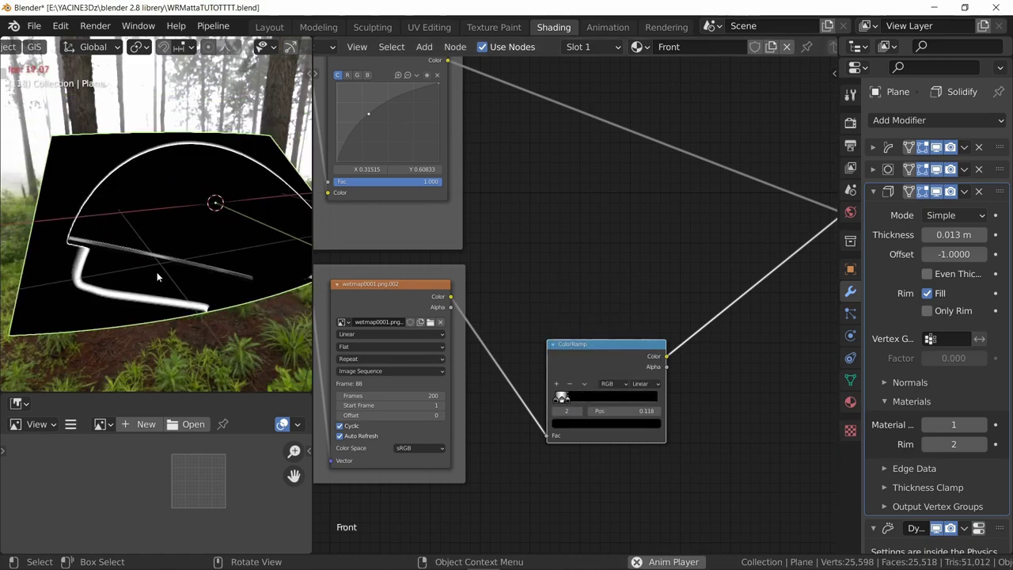
pyautogui.scroll(-4, 611, 389)
pyautogui.press('space')
pyautogui.hotkey('ctrl', 's')
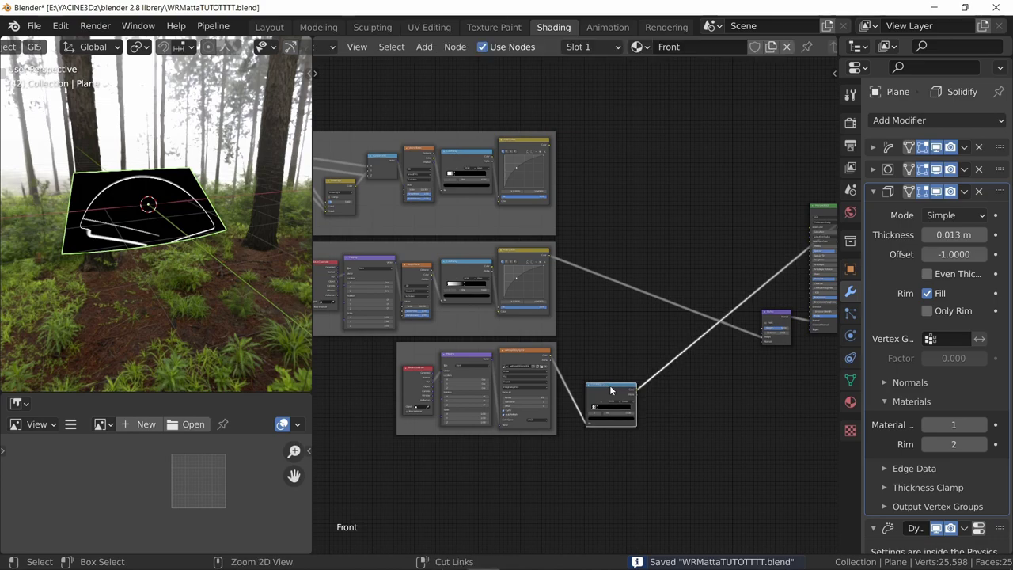
# Step: Add a Math node combining the two RGB Curves outputs, set it to Maximum and preview it
pyautogui.scroll(2, 614, 390)
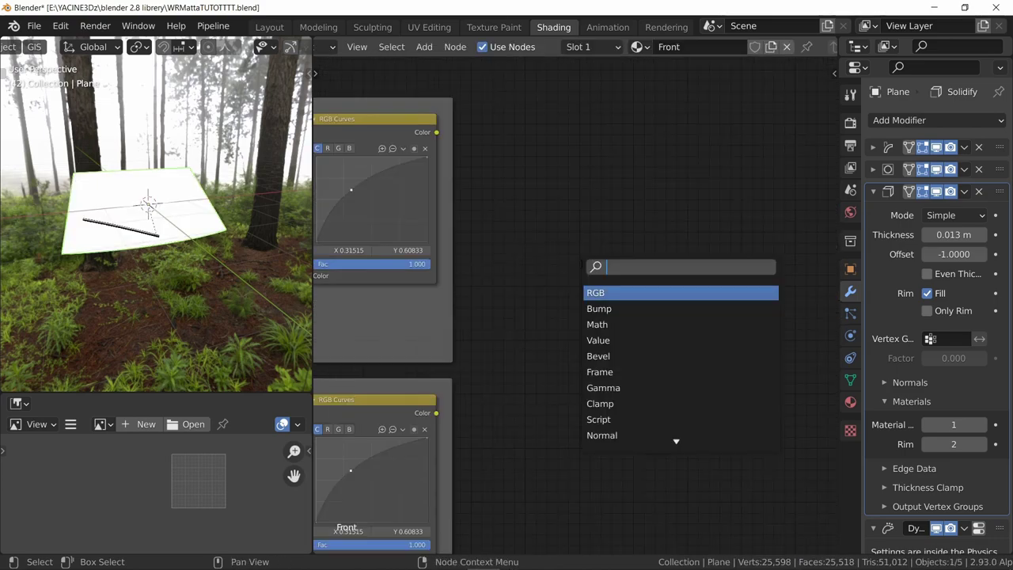
pyautogui.write('math')
pyautogui.press('Return')
pyautogui.click(532, 215)
pyautogui.keyDown('alt'); pyautogui.moveTo(425, 130); pyautogui.dragTo(528, 241, button='right'); pyautogui.keyUp('alt')
pyautogui.click(543, 321)
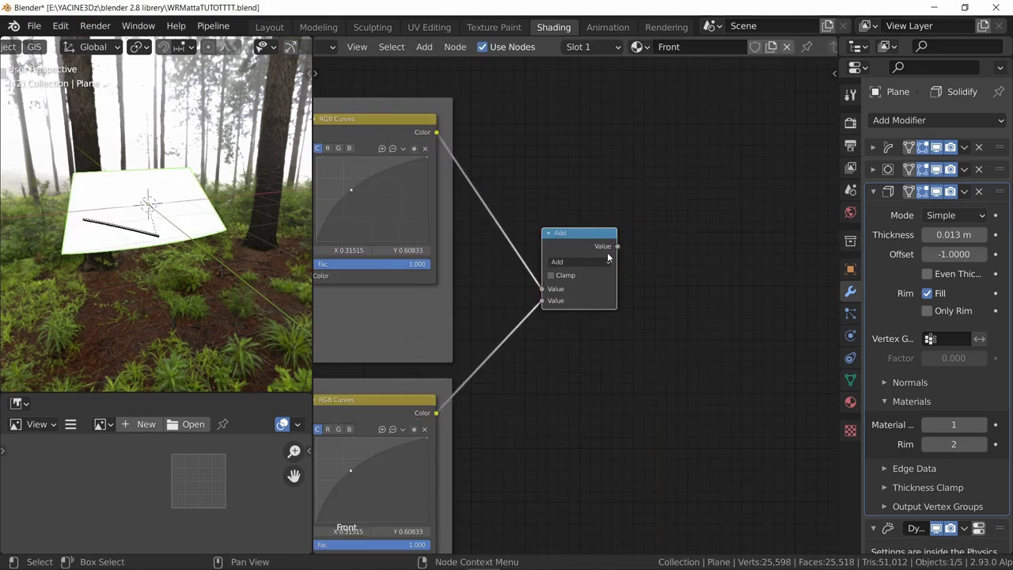
pyautogui.click(580, 262)
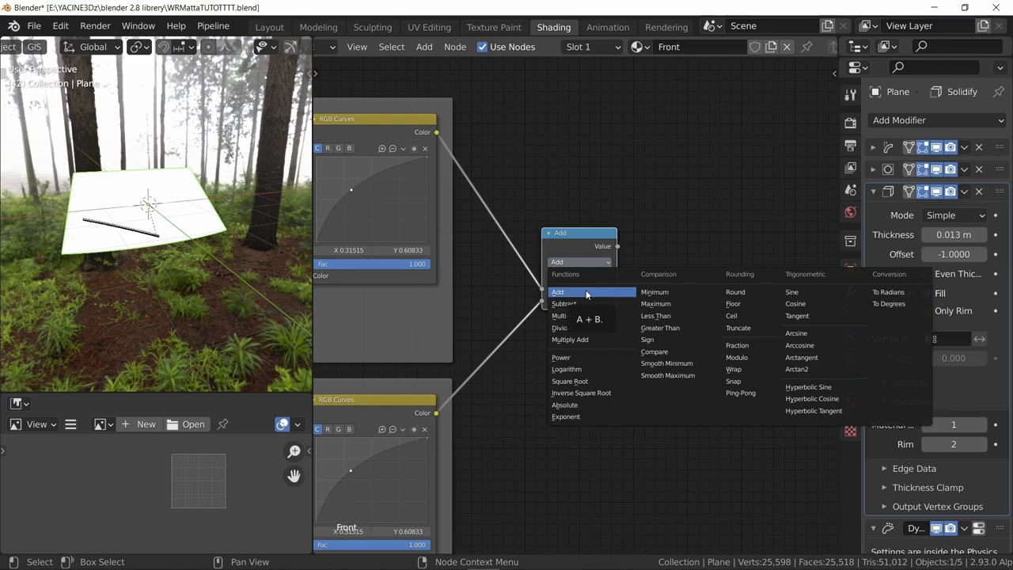
pyautogui.click(670, 304)
pyautogui.keyDown('ctrl'); pyautogui.keyDown('shift'); pyautogui.click(576, 246); pyautogui.keyUp('shift'); pyautogui.keyUp('ctrl')
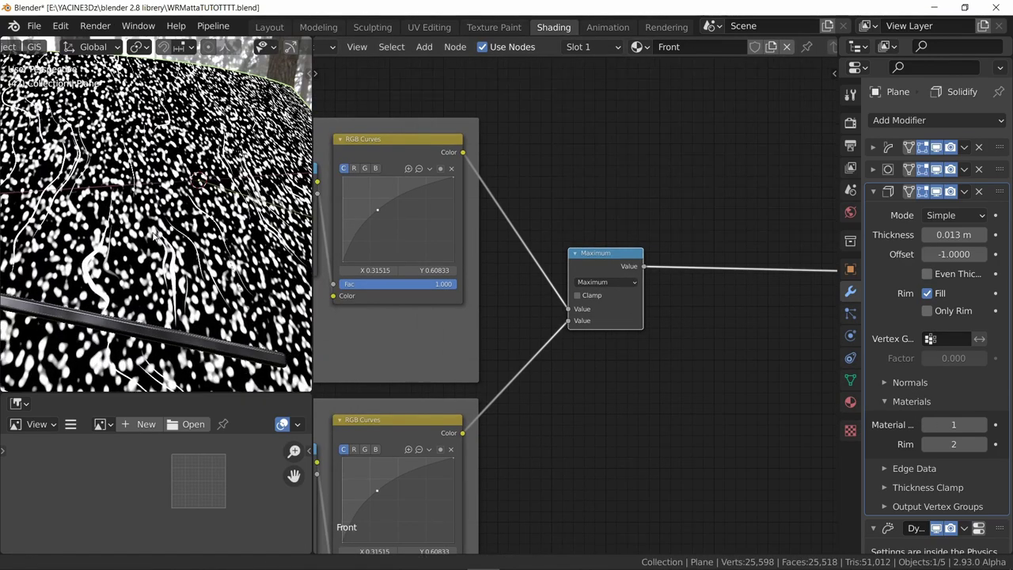
# Step: Duplicate the Maximum node to combine the first Maximum with the wetmap ColorRamp, and preview the result
pyautogui.moveTo(584, 324); pyautogui.dragTo(546, 266)
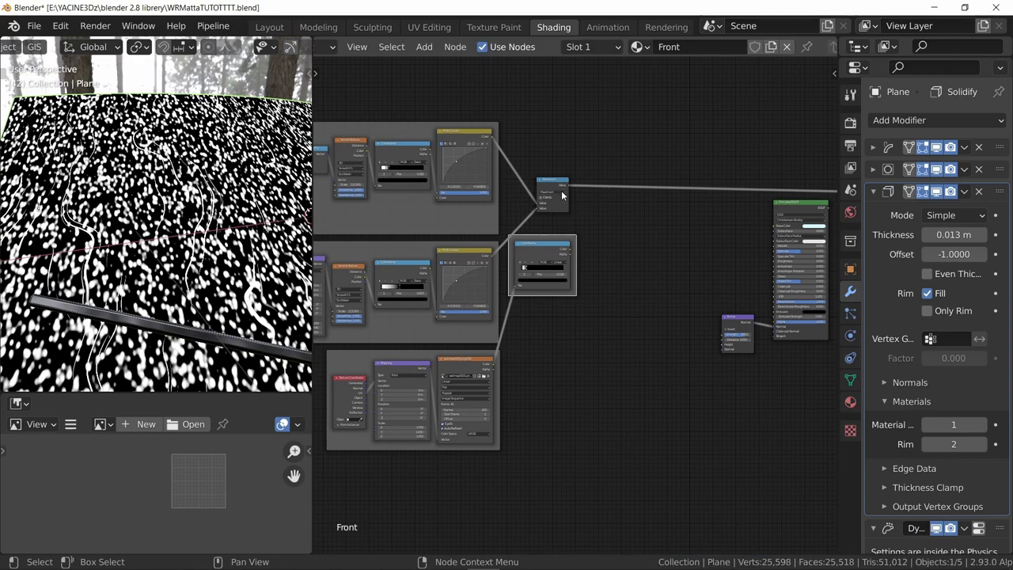
pyautogui.scroll(2, 575, 295)
pyautogui.click(546, 141)
pyautogui.hotkey('shift', 'd')
pyautogui.click(631, 184)
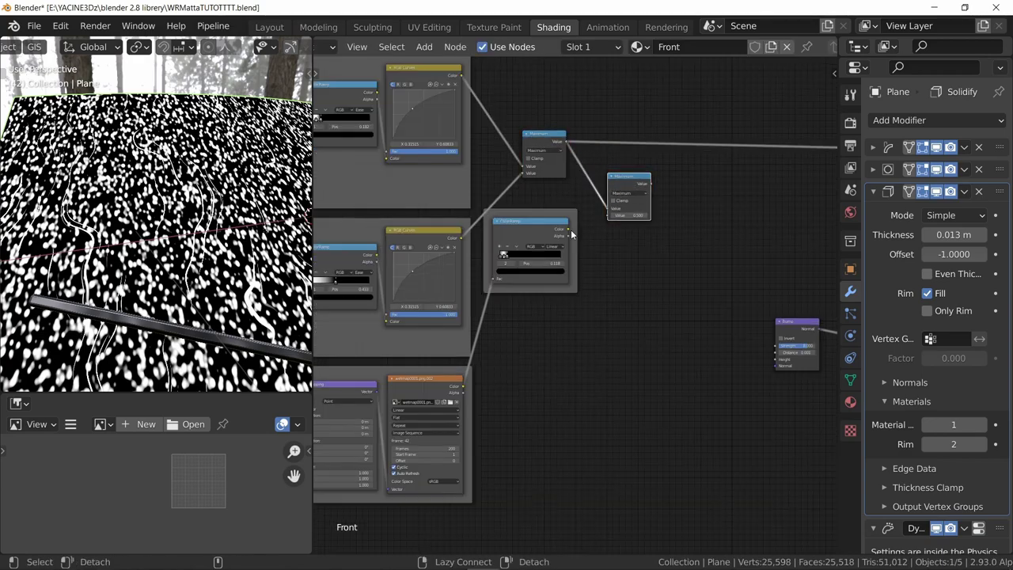
pyautogui.keyDown('alt'); pyautogui.moveTo(563, 220); pyautogui.dragTo(627, 202, button='right'); pyautogui.keyUp('alt')
pyautogui.scroll(3, 634, 198)
pyautogui.keyDown('ctrl'); pyautogui.keyDown('shift'); pyautogui.click(647, 152); pyautogui.keyUp('shift'); pyautogui.keyUp('ctrl')
pyautogui.moveTo(644, 196); pyautogui.dragTo(637, 228, button='middle')
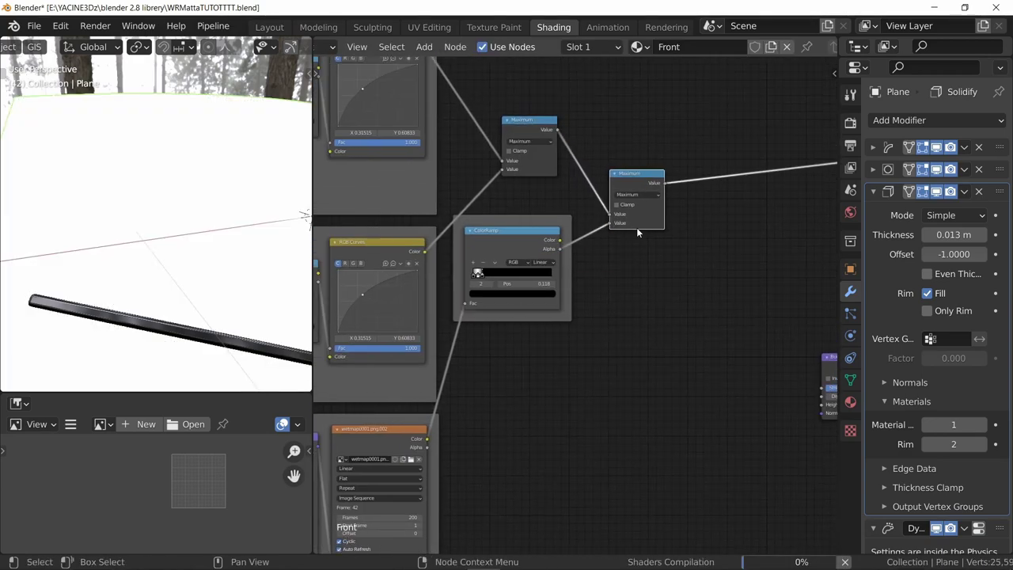
# Step: Switch the second Maximum's ColorRamp input from Alpha to Color and feed its result into the Bump node's Height
pyautogui.moveTo(586, 265); pyautogui.dragTo(636, 271, button='middle')
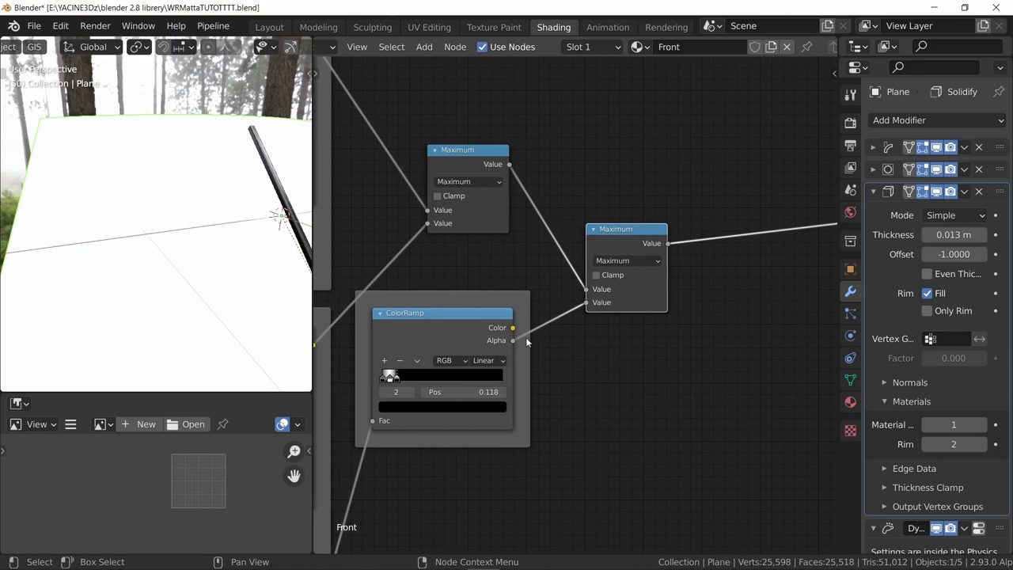
pyautogui.keyDown('ctrl'); pyautogui.moveTo(515, 341); pyautogui.dragTo(514, 333); pyautogui.keyUp('ctrl')
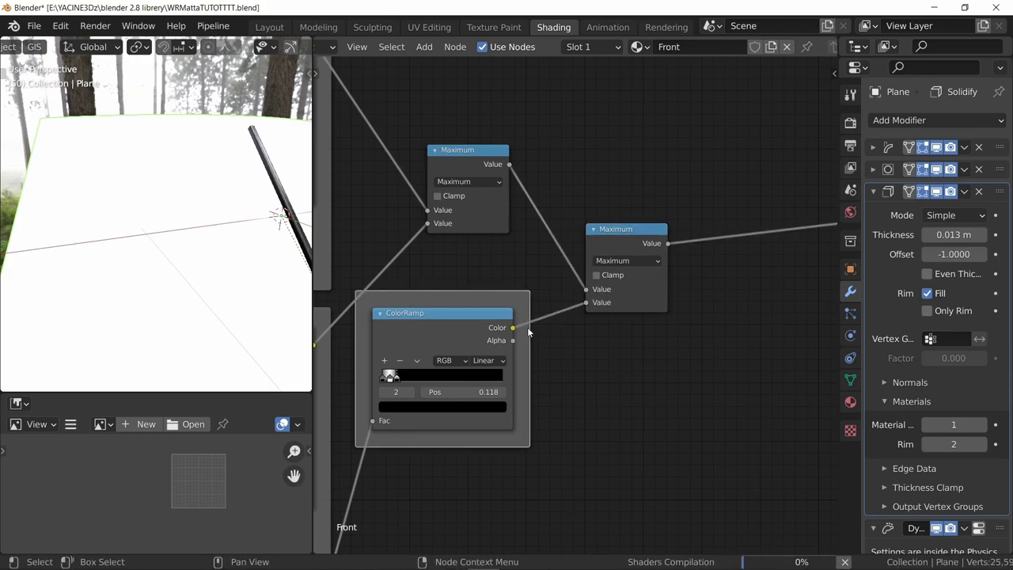
pyautogui.scroll(-3, 546, 332)
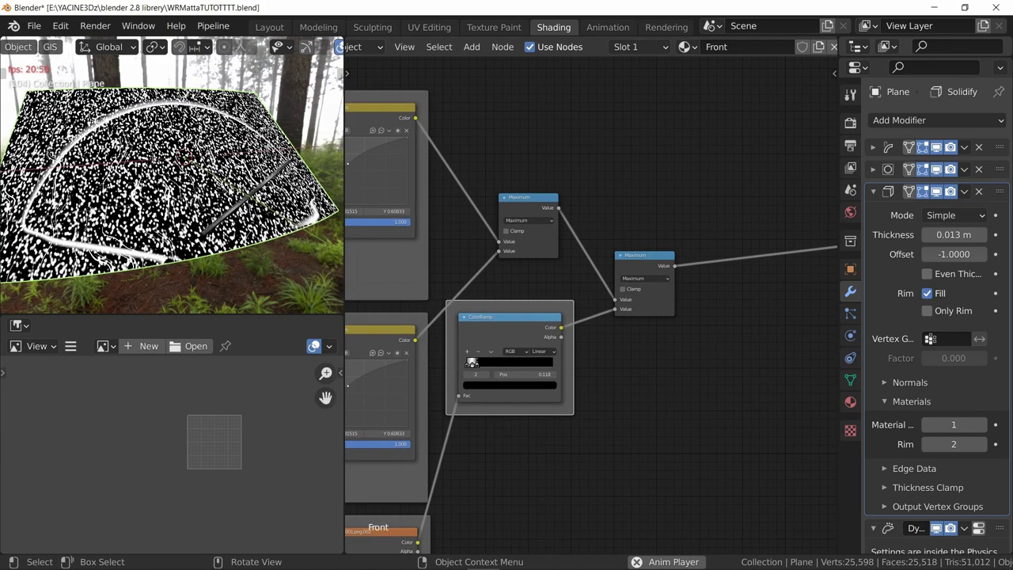
pyautogui.scroll(-3, 581, 244)
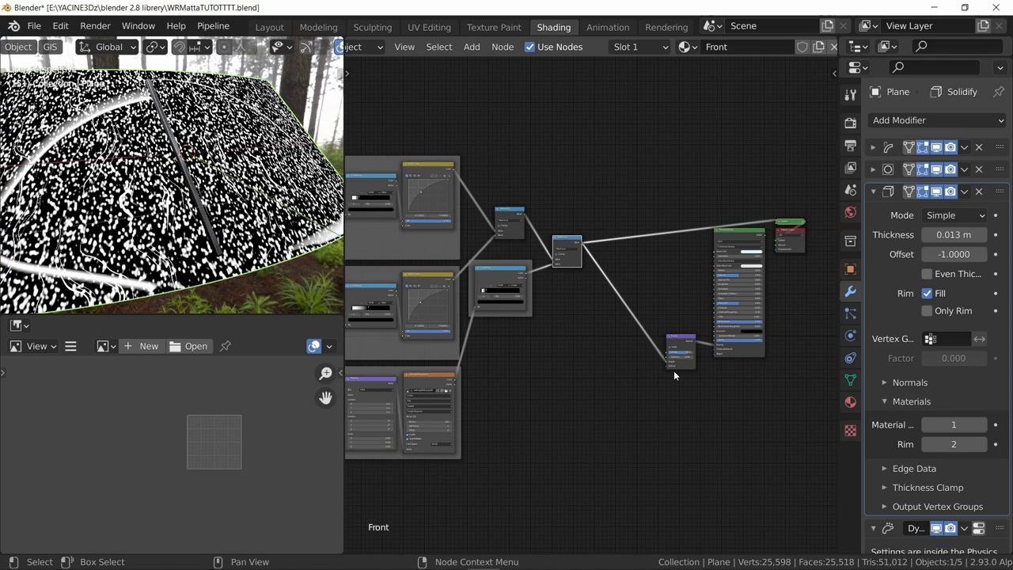
# Step: Move the Bump and shader nodes closer to the Maximum nodes, preview the Principled BSDF, save and play the animation
pyautogui.scroll(12, 608, 404)
pyautogui.moveTo(679, 368); pyautogui.dragTo(598, 355, button='middle')
pyautogui.moveTo(665, 168); pyautogui.dragTo(583, 337, button='middle')
pyautogui.scroll(-5, 582, 337)
pyautogui.moveTo(758, 475); pyautogui.dragTo(550, 178)
pyautogui.press('g')
pyautogui.click(514, 138)
pyautogui.keyDown('ctrl'); pyautogui.keyDown('shift'); pyautogui.click(599, 163); pyautogui.keyUp('shift'); pyautogui.keyUp('ctrl')
pyautogui.moveTo(586, 332); pyautogui.dragTo(748, 339, button='middle')
pyautogui.hotkey('ctrl', 's')
pyautogui.press('space')
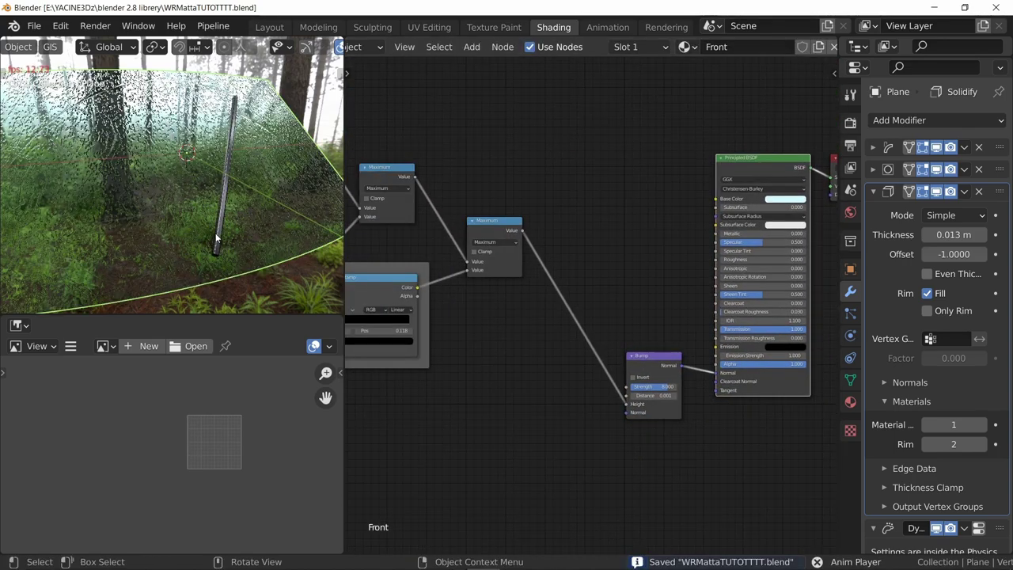
# Step: Add a Mix color node after the second Maximum and connect the wetmap image color to its Color2
pyautogui.hotkey('shift', 'a')
pyautogui.click(631, 280)
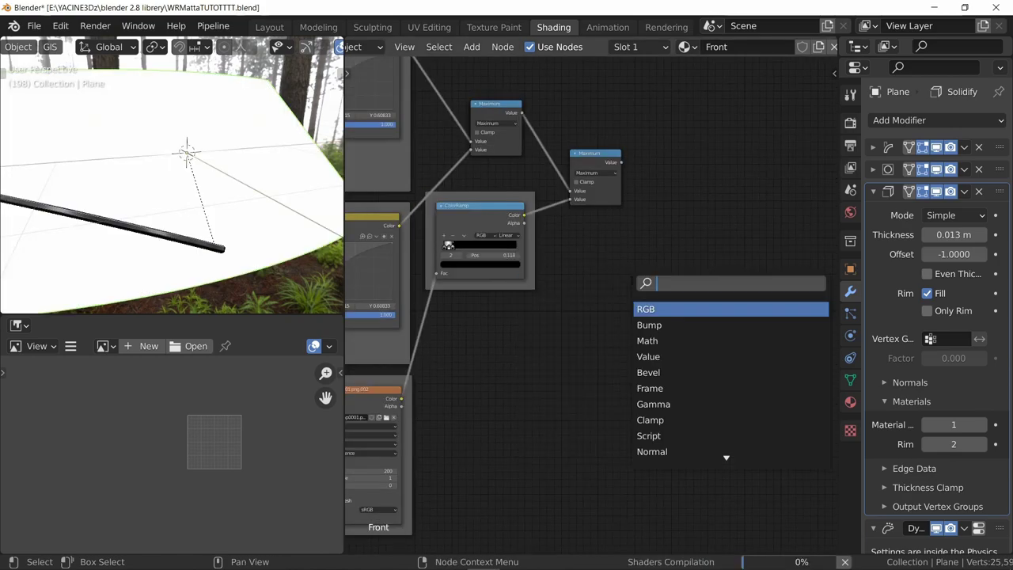
pyautogui.write('mix')
pyautogui.press('Return')
pyautogui.click(689, 232)
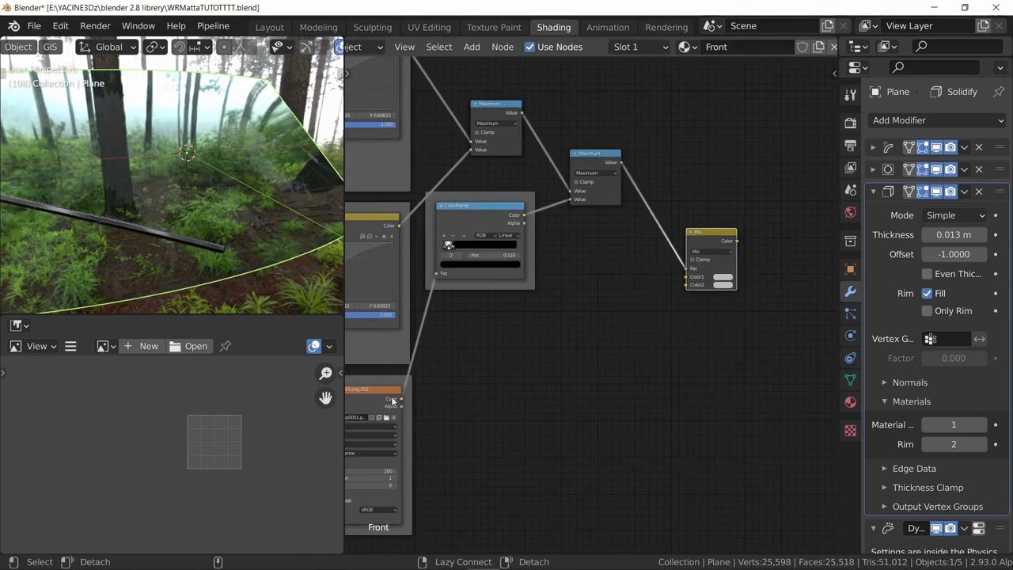
pyautogui.moveTo(400, 399); pyautogui.dragTo(687, 286)
# Step: Preview the Mix node, route the Maximum into its Color1 and set the blend mode to Color Burn
pyautogui.scroll(1, 725, 285)
pyautogui.moveTo(729, 282); pyautogui.dragTo(562, 331, button='middle')
pyautogui.keyDown('ctrl'); pyautogui.keyDown('shift'); pyautogui.click(652, 349); pyautogui.keyUp('shift'); pyautogui.keyUp('ctrl')
pyautogui.scroll(1, 638, 340)
pyautogui.moveTo(562, 331); pyautogui.dragTo(590, 331)
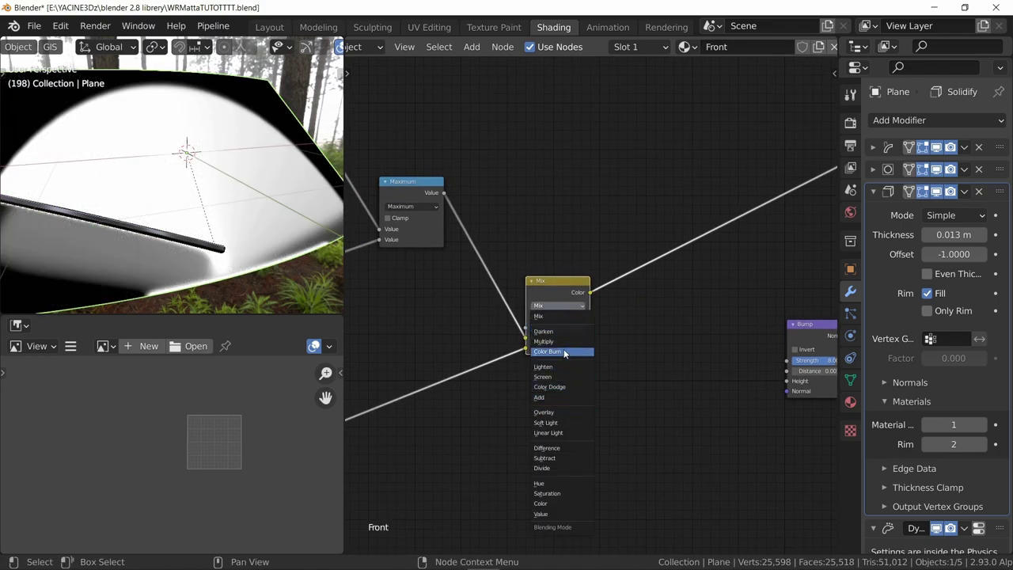
pyautogui.click(564, 352)
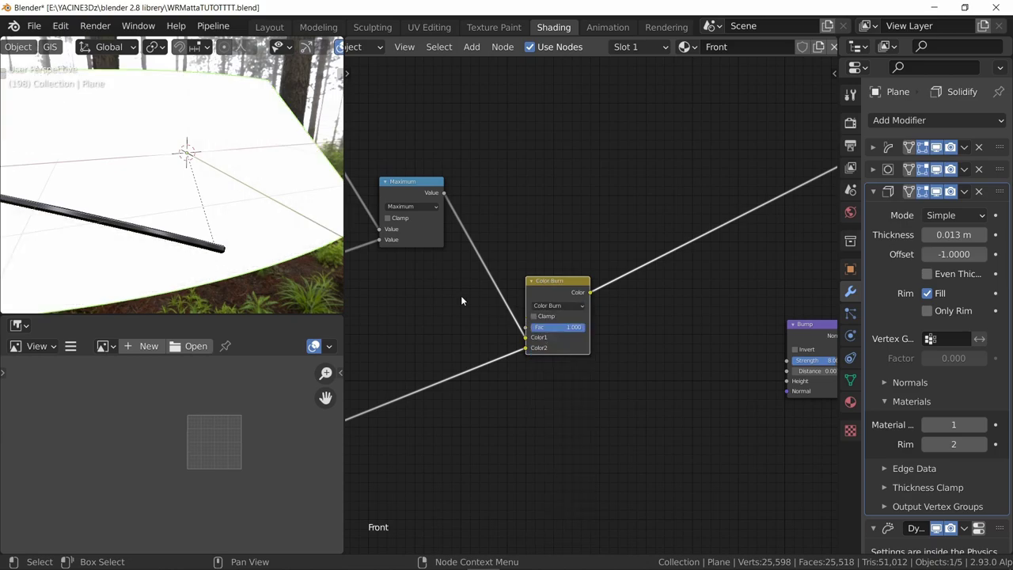
# Step: Insert a ColorRamp between the wetmap image and the Color Burn node's Color2, and save the file
pyautogui.scroll(-3, 490, 320)
pyautogui.hotkey('shift', 'a')
pyautogui.click(596, 356)
pyautogui.write('c')
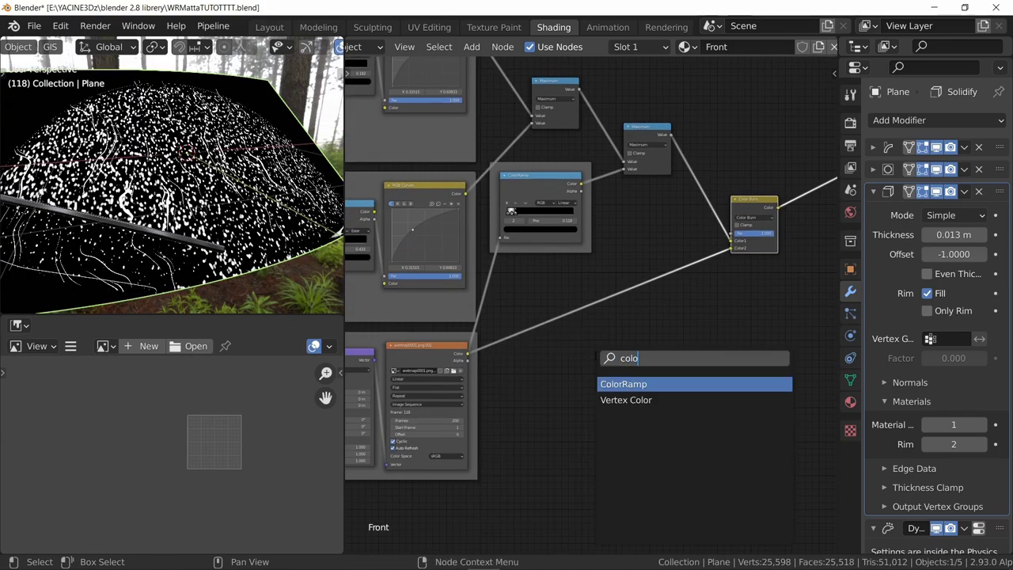
pyautogui.write('olo')
pyautogui.press('Return')
pyautogui.click(585, 282)
pyautogui.scroll(1, 504, 421)
pyautogui.hotkey('ctrl', 's')
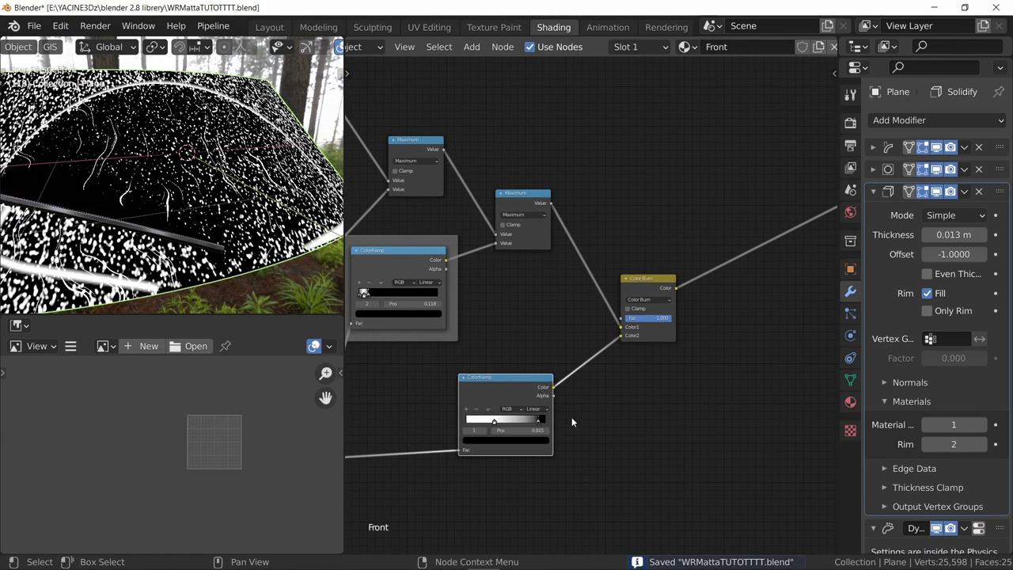
# Step: Connect the Color Burn node to the Bump's Height and change its blend mode to Subtract
pyautogui.moveTo(500, 332); pyautogui.dragTo(566, 345, button='middle')
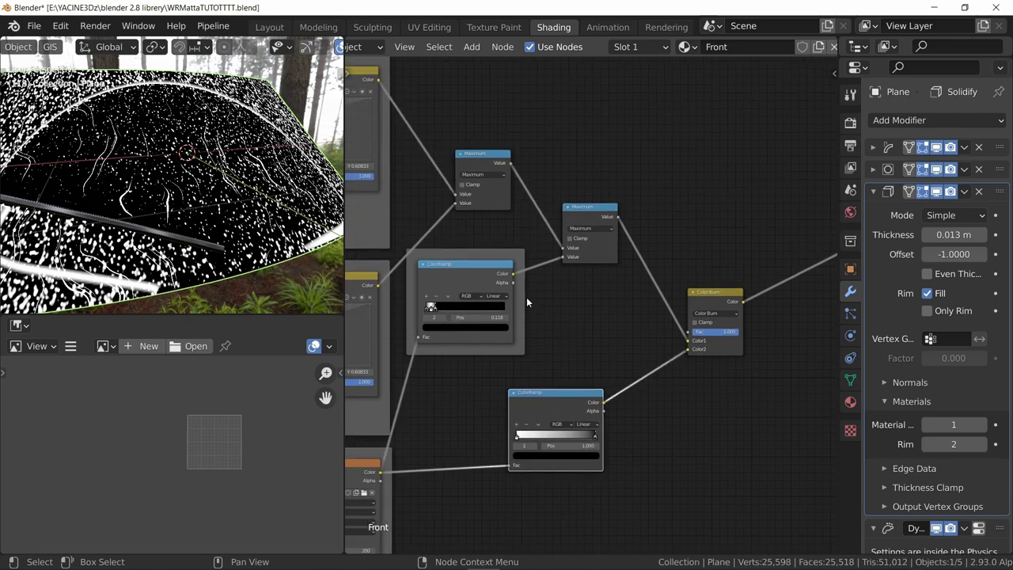
pyautogui.press('space')
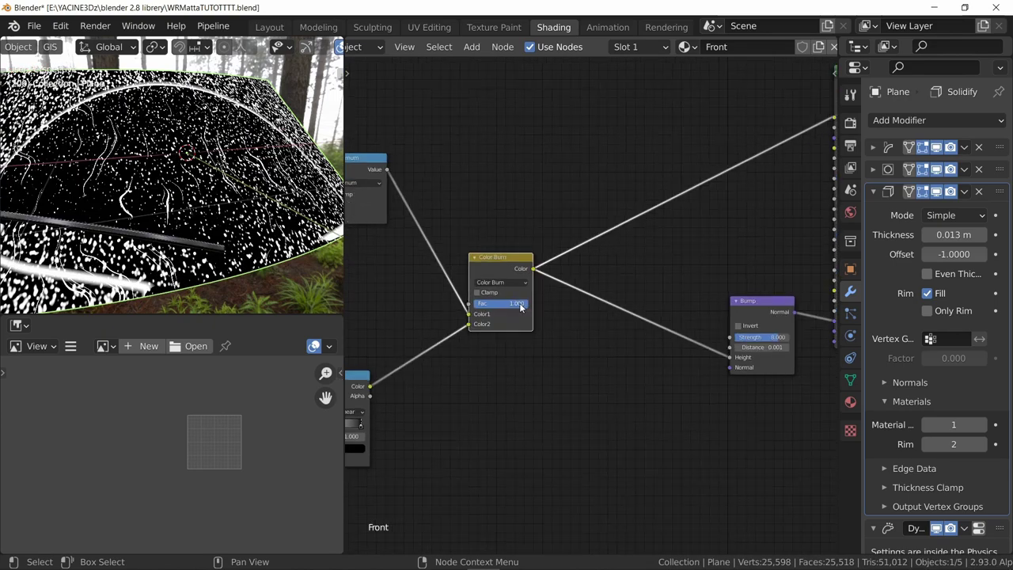
pyautogui.scroll(1, 515, 301)
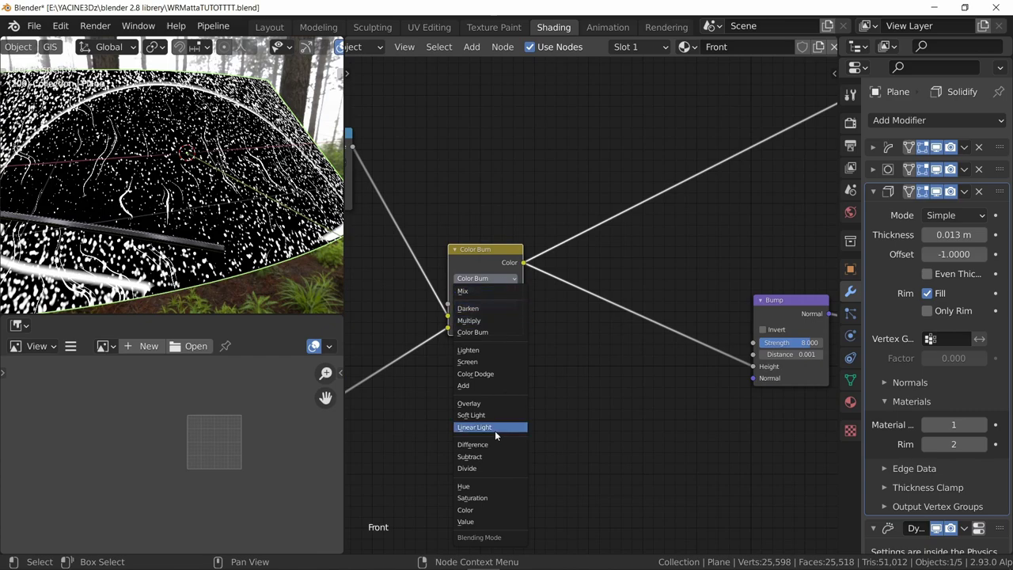
pyautogui.click(476, 460)
pyautogui.moveTo(540, 399); pyautogui.dragTo(762, 350, button='middle')
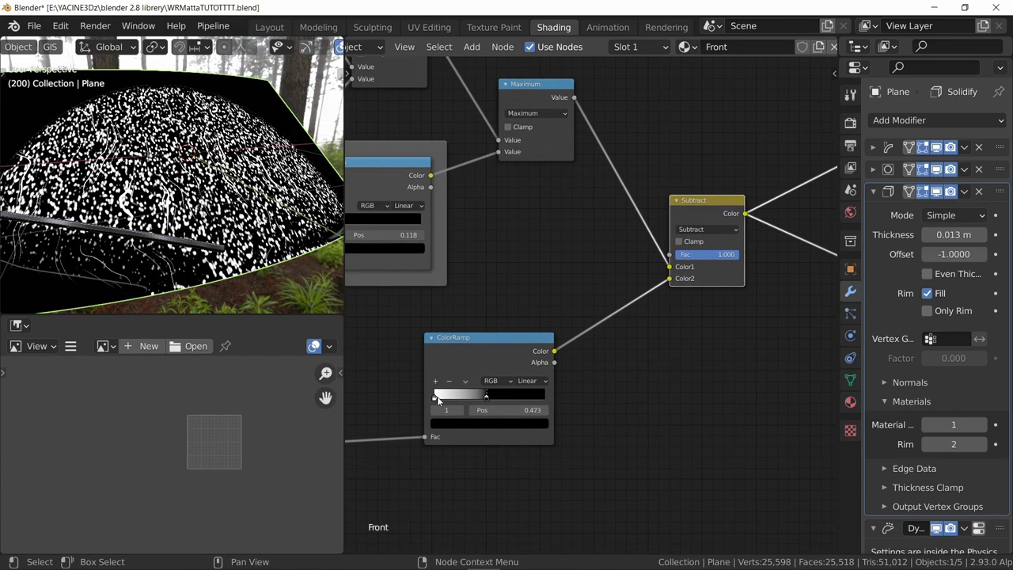
# Step: Flip the new ColorRamp to run from black to white and set its white stop to 0.821 while the animation plays
pyautogui.click(465, 381)
pyautogui.click(466, 398)
pyautogui.moveTo(466, 399); pyautogui.dragTo(432, 399)
pyautogui.click(541, 398)
pyautogui.press('space')
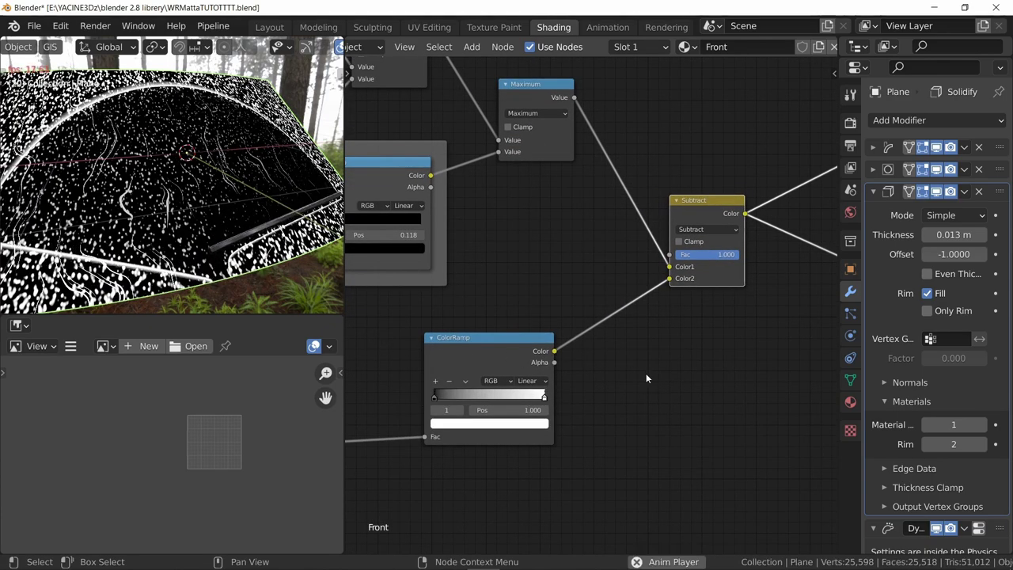
pyautogui.moveTo(645, 364); pyautogui.dragTo(621, 377, button='middle')
pyautogui.moveTo(521, 410); pyautogui.dragTo(500, 412)
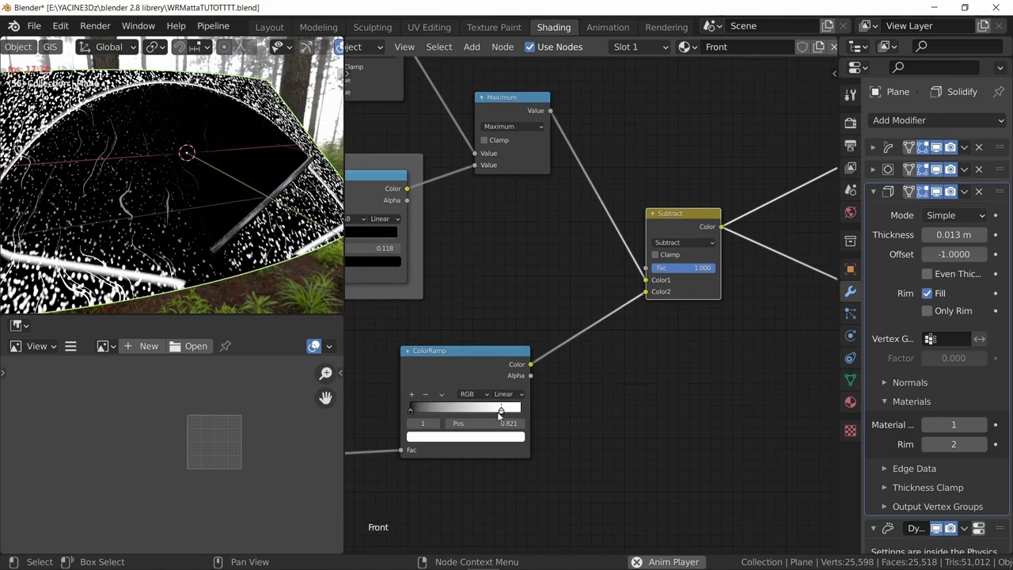
# Step: Preview the Principled BSDF again, enable Clamp on the Subtract node and save the file
pyautogui.scroll(-4, 601, 340)
pyautogui.moveTo(697, 317); pyautogui.dragTo(454, 367, button='middle')
pyautogui.keyDown('ctrl'); pyautogui.keyDown('shift'); pyautogui.click(730, 132); pyautogui.keyUp('shift'); pyautogui.keyUp('ctrl')
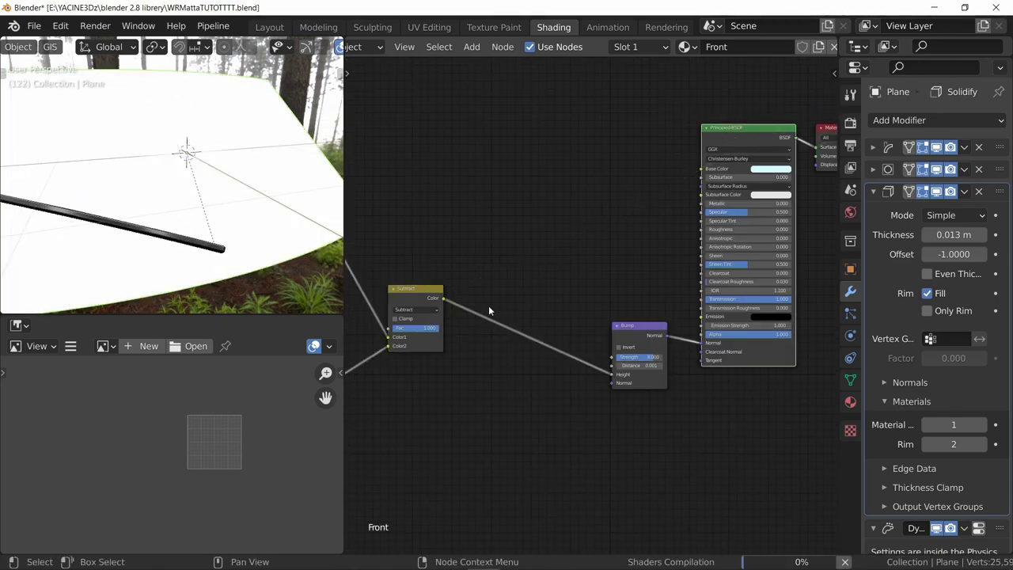
pyautogui.hotkey('ctrl', 's')
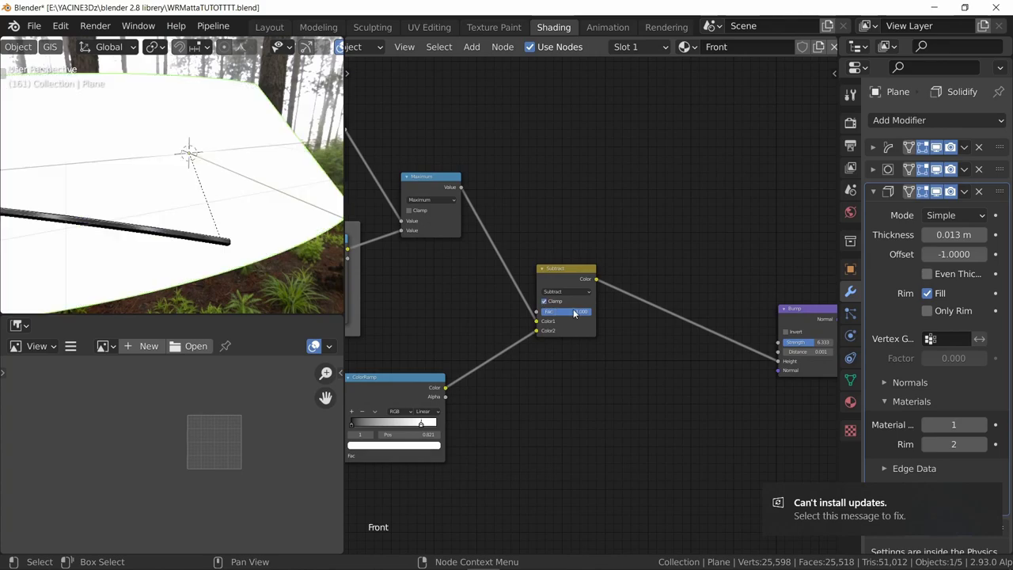
pyautogui.scroll(3, 558, 364)
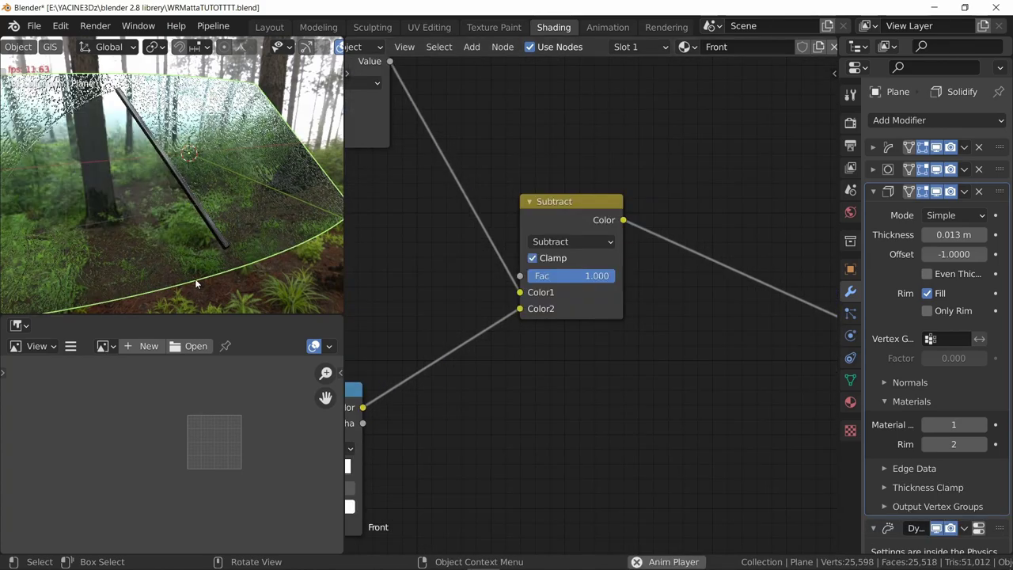
pyautogui.scroll(-3, 554, 364)
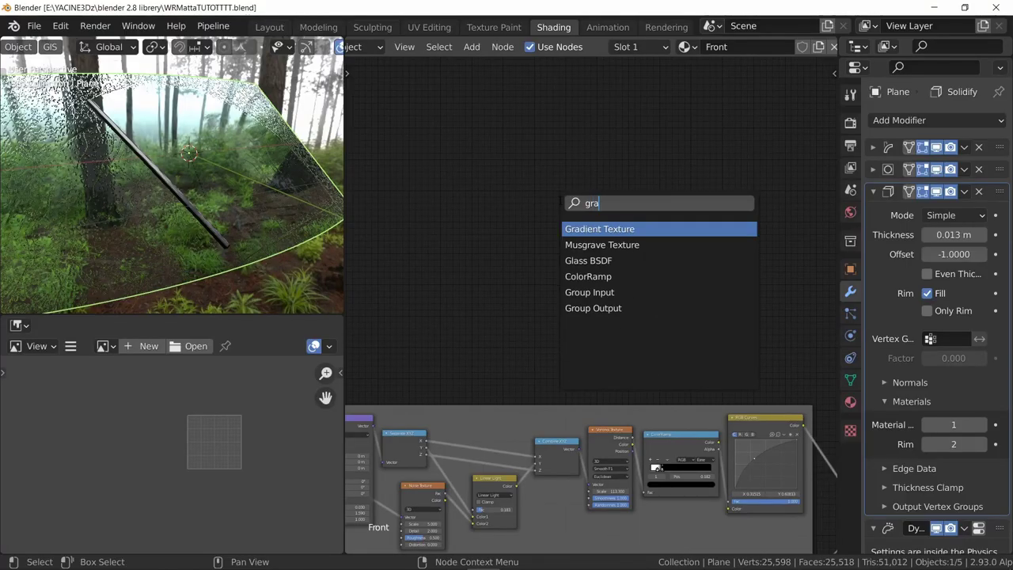
# Step: Add a Gradient Texture above the frames, set it to Spherical and give it Texture Coordinate and Mapping nodes
pyautogui.press('Return')
pyautogui.click(563, 266)
pyautogui.scroll(8, 563, 265)
pyautogui.moveTo(563, 265); pyautogui.dragTo(608, 314, button='middle')
pyautogui.click(520, 268)
pyautogui.click(507, 338)
pyautogui.scroll(2, 537, 309)
pyautogui.moveTo(536, 310); pyautogui.dragTo(656, 331, button='middle')
pyautogui.hotkey('ctrl', 't')
# Step: Add a Musgrave Texture beside the Gradient Texture, driven by the gradient's color
pyautogui.scroll(-3, 604, 296)
pyautogui.moveTo(604, 296); pyautogui.dragTo(489, 314, button='middle')
pyautogui.hotkey('shift', 'a')
pyautogui.press('s')
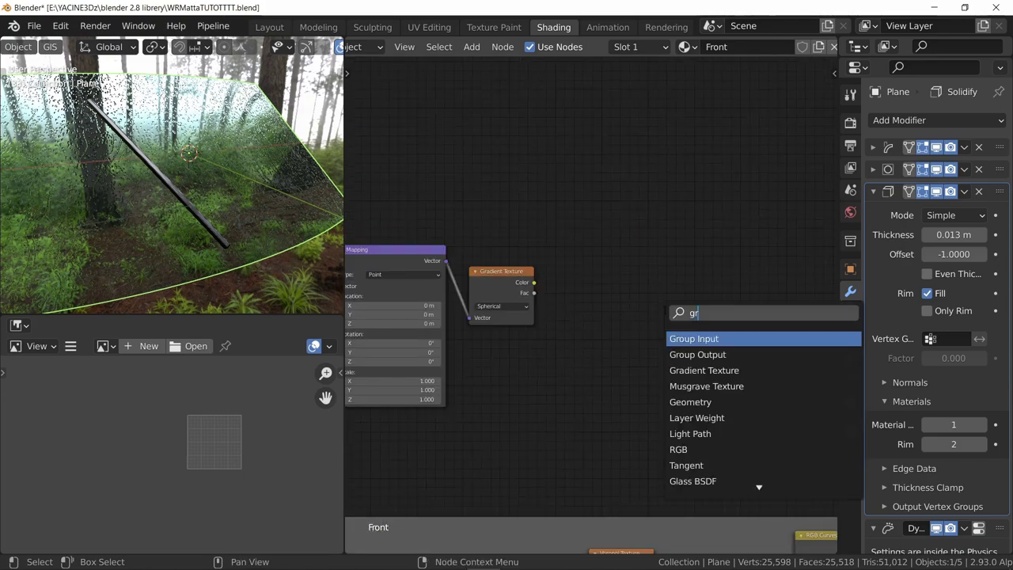
pyautogui.press('Down')
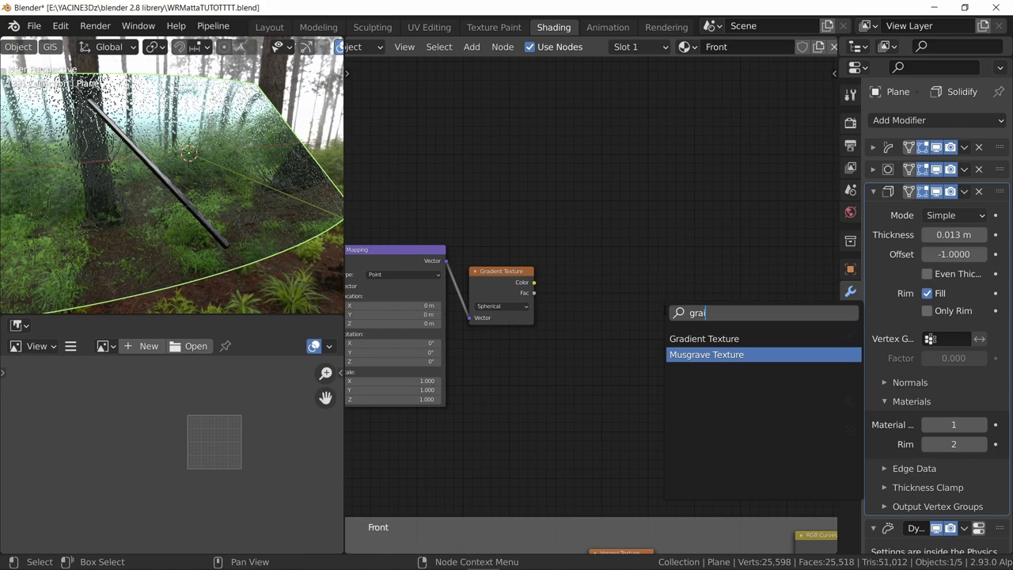
pyautogui.press('Return')
pyautogui.click(560, 256)
pyautogui.moveTo(670, 300); pyautogui.dragTo(558, 286, button='middle')
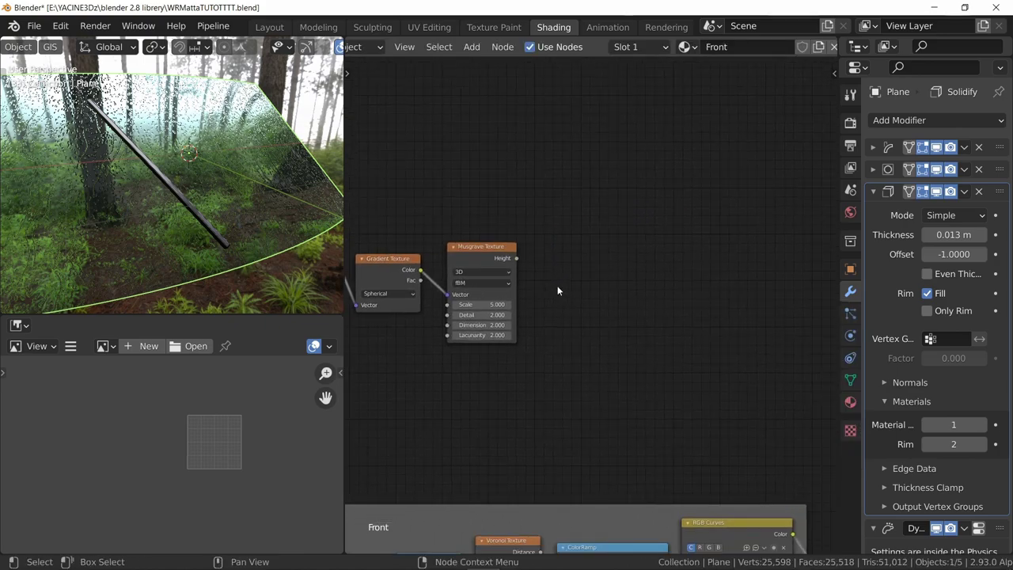
# Step: Preview the Musgrave Texture and switch the Mapping node's input to Object coordinates
pyautogui.keyDown('ctrl'); pyautogui.keyDown('shift'); pyautogui.click(478, 262); pyautogui.keyUp('shift'); pyautogui.keyUp('ctrl')
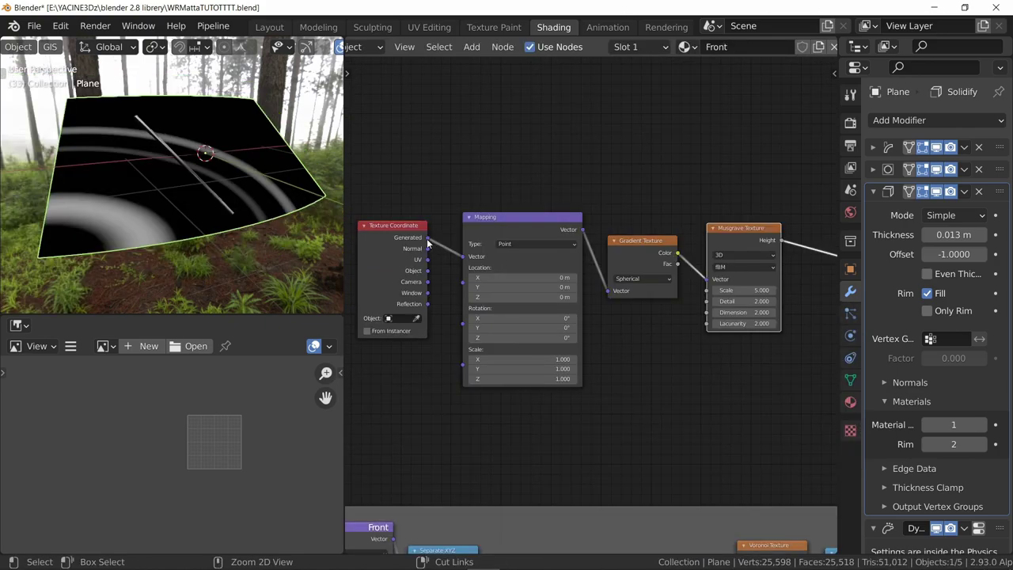
pyautogui.keyDown('ctrl'); pyautogui.moveTo(428, 240); pyautogui.dragTo(431, 272); pyautogui.keyUp('ctrl')
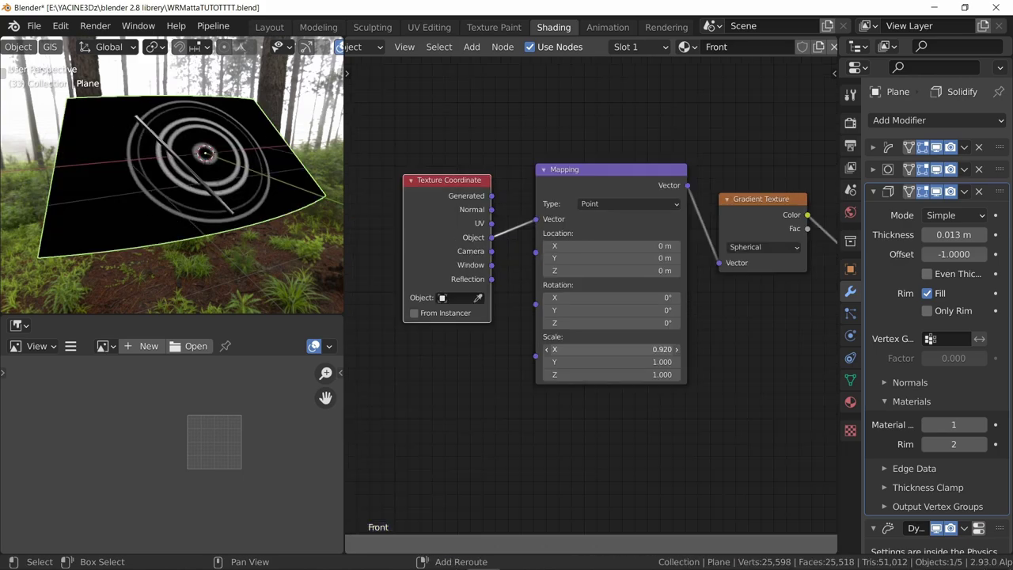
# Step: Set the Mapping node's scale to 0.54 in X and 0.59 in Y, and its Y location to 0.49 m
pyautogui.moveTo(657, 349); pyautogui.dragTo(642, 362)
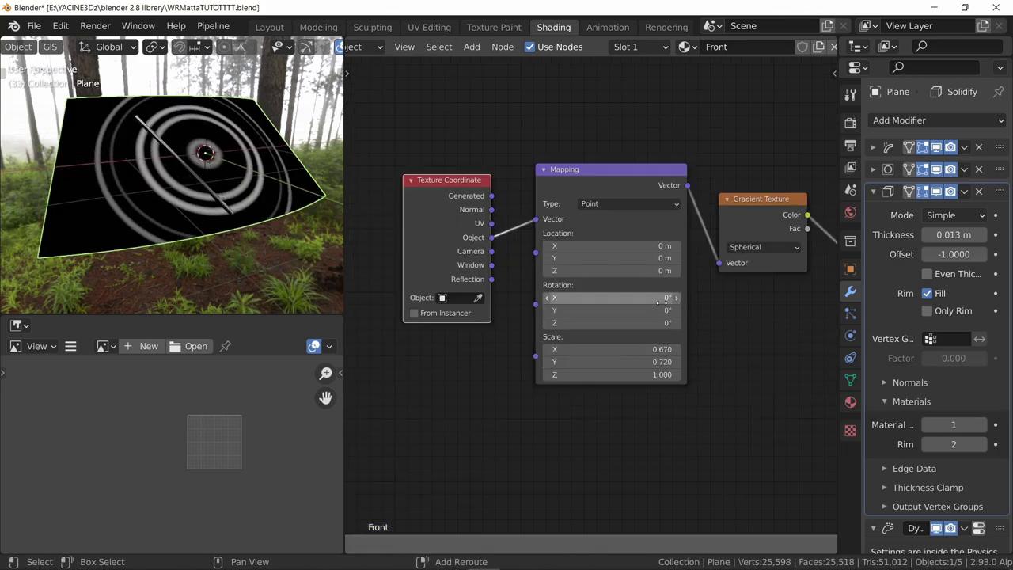
pyautogui.moveTo(634, 258); pyautogui.dragTo(662, 258)
pyautogui.moveTo(661, 258)
pyautogui.mouseDown()
pyautogui.moveTo(657, 279)
pyautogui.moveTo(673, 266)
pyautogui.mouseUp()
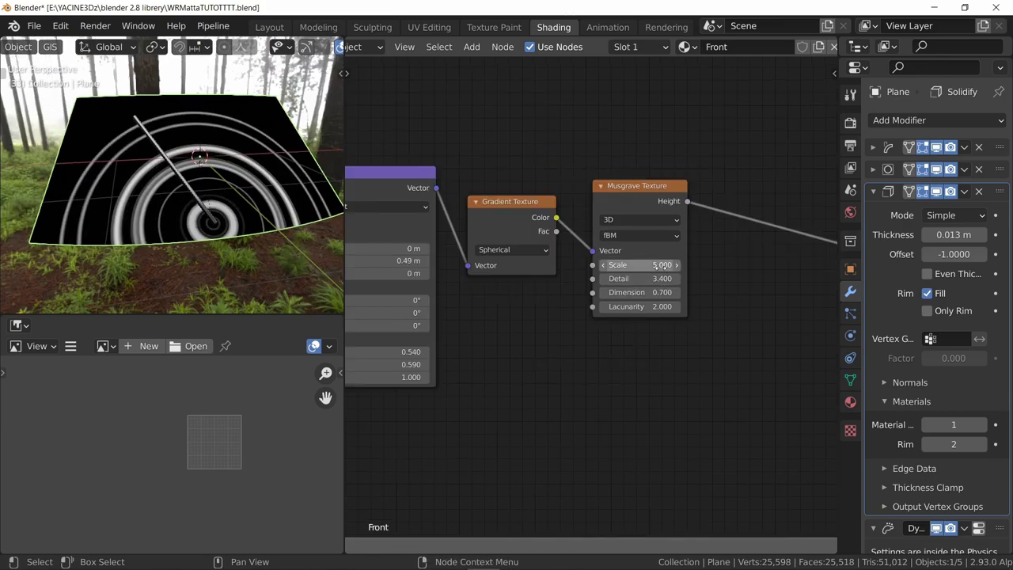
# Step: Set the Musgrave Texture's Scale to 6, then duplicate it above and feed the copy from the Mapping node's Vector
pyautogui.scroll(-3, 638, 127)
pyautogui.moveTo(639, 119); pyautogui.dragTo(607, 179, button='middle')
pyautogui.click(602, 235)
pyautogui.hotkey('shift', 'd')
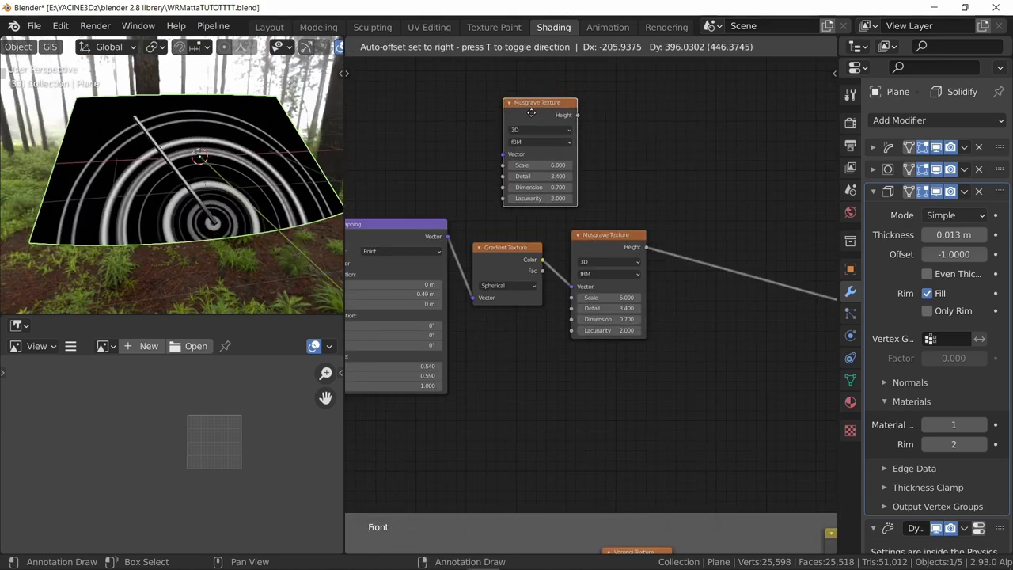
pyautogui.click(510, 116)
pyautogui.moveTo(447, 236); pyautogui.dragTo(481, 171)
pyautogui.moveTo(579, 180); pyautogui.dragTo(528, 232, button='middle')
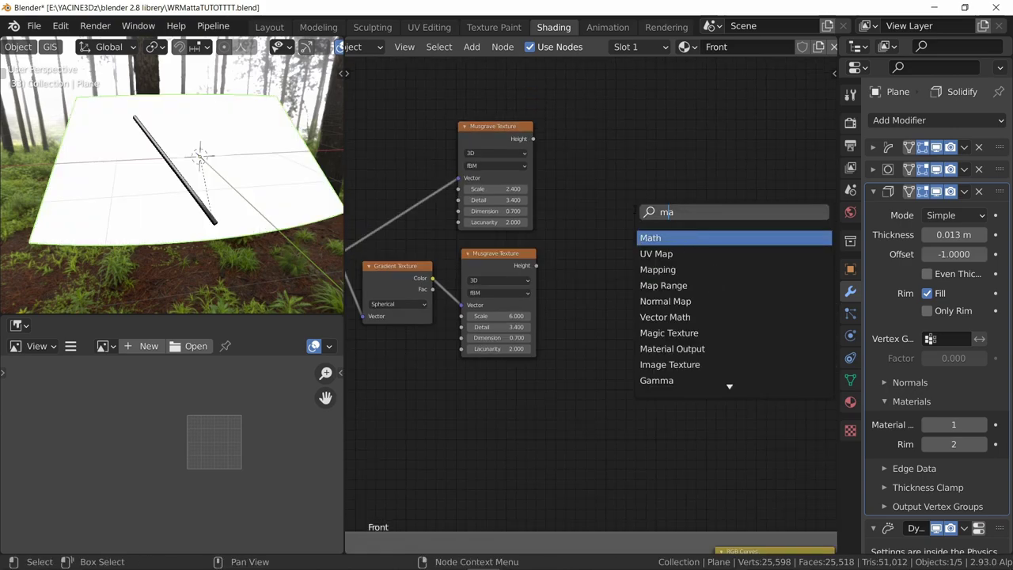
# Step: Add a Math node set to Minimum that combines the heights of both Musgrave Textures
pyautogui.press('Return')
pyautogui.click(626, 214)
pyautogui.moveTo(532, 138); pyautogui.dragTo(594, 240)
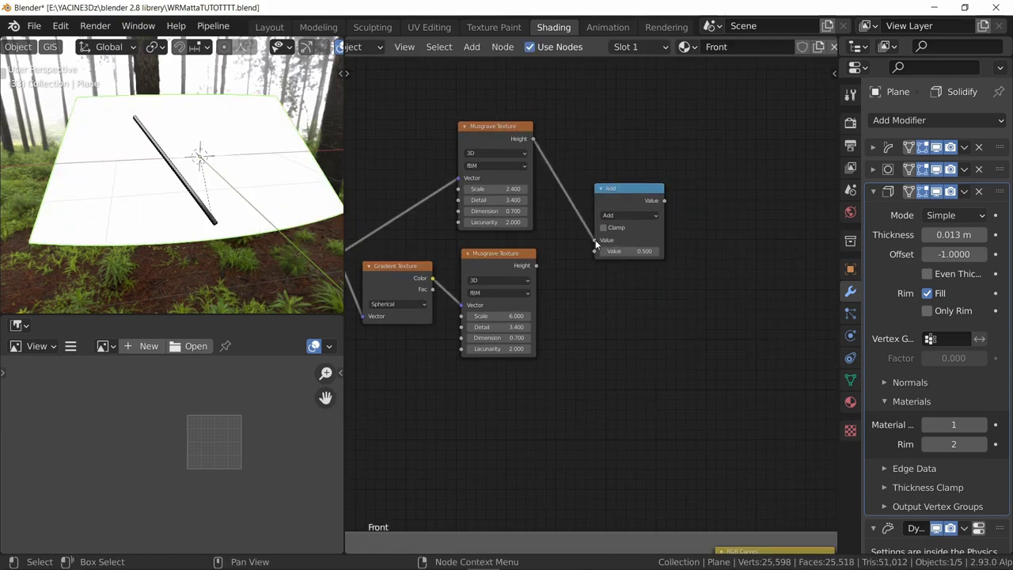
pyautogui.moveTo(533, 265); pyautogui.dragTo(595, 251)
pyautogui.click(615, 224)
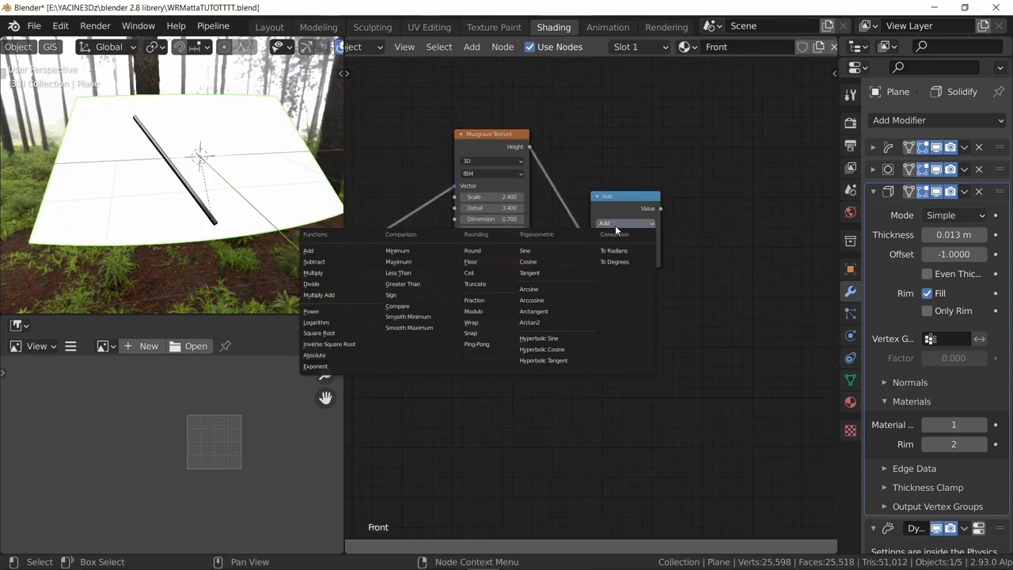
pyautogui.click(411, 250)
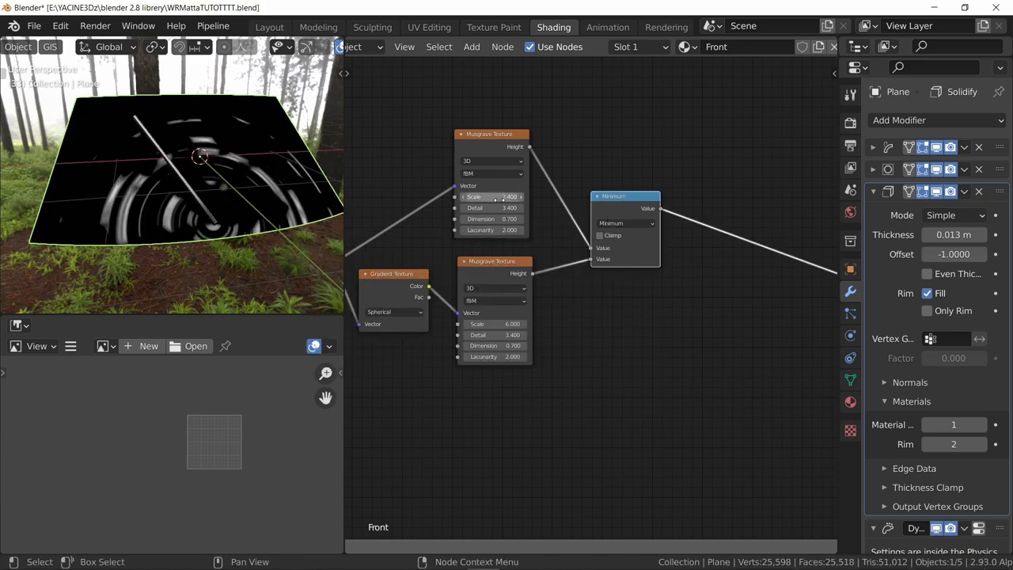
# Step: Set the upper Musgrave Texture to Scale 2.2, Detail 4.3 and Lacunarity 1.8, and frame the wiper-mark nodes above the other frames
pyautogui.moveTo(496, 200); pyautogui.dragTo(590, 199)
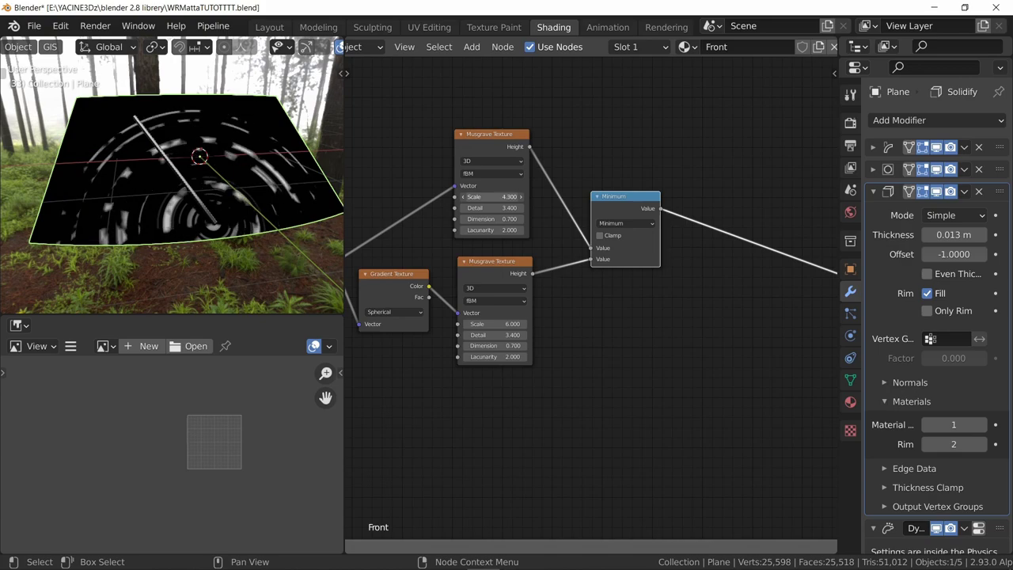
pyautogui.scroll(-10, 601, 198)
pyautogui.moveTo(651, 142); pyautogui.dragTo(390, 287)
pyautogui.hotkey('ctrl', 'j')
pyautogui.press('g')
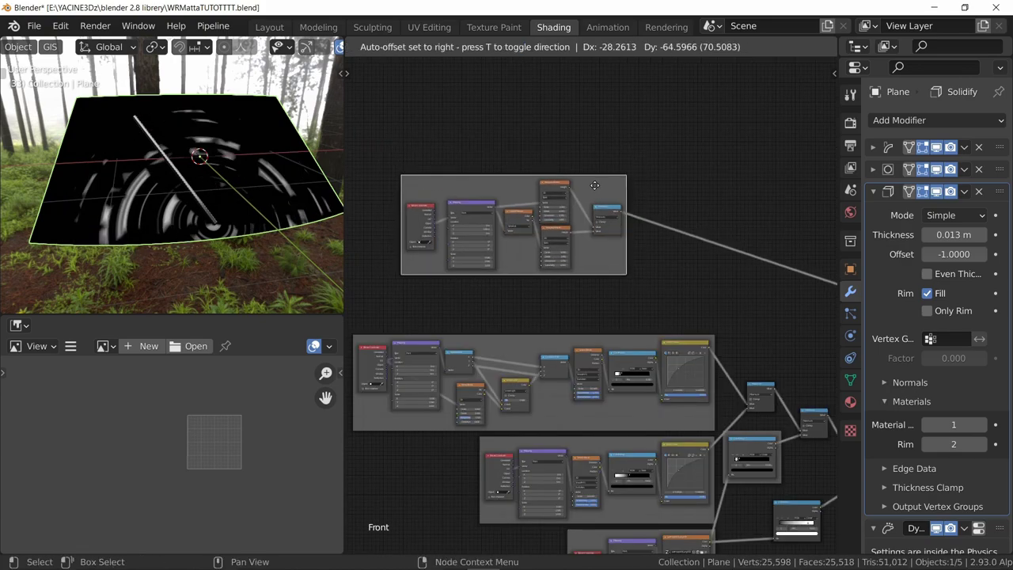
pyautogui.click(419, 274)
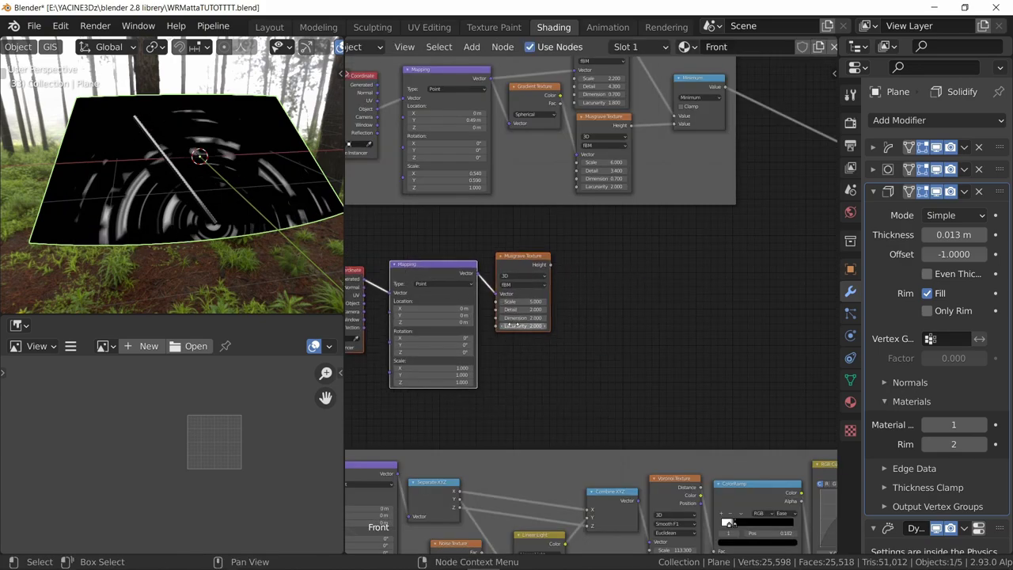
# Step: Add a ColorRamp after the new unframed Musgrave Texture, connect the height to its Fac and preview it
pyautogui.scroll(1, 513, 326)
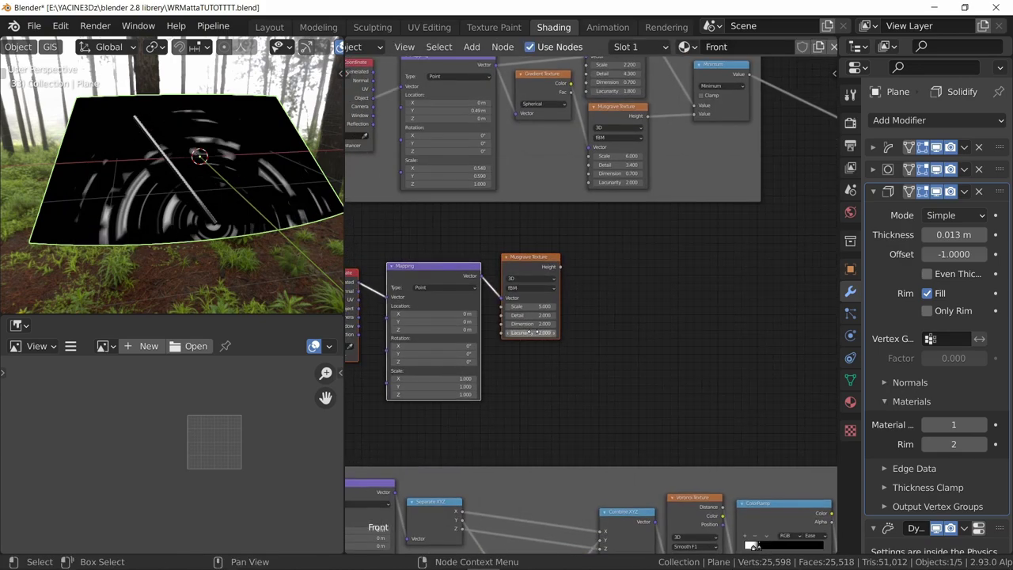
pyautogui.hotkey('shift', 'a')
pyautogui.write('colo')
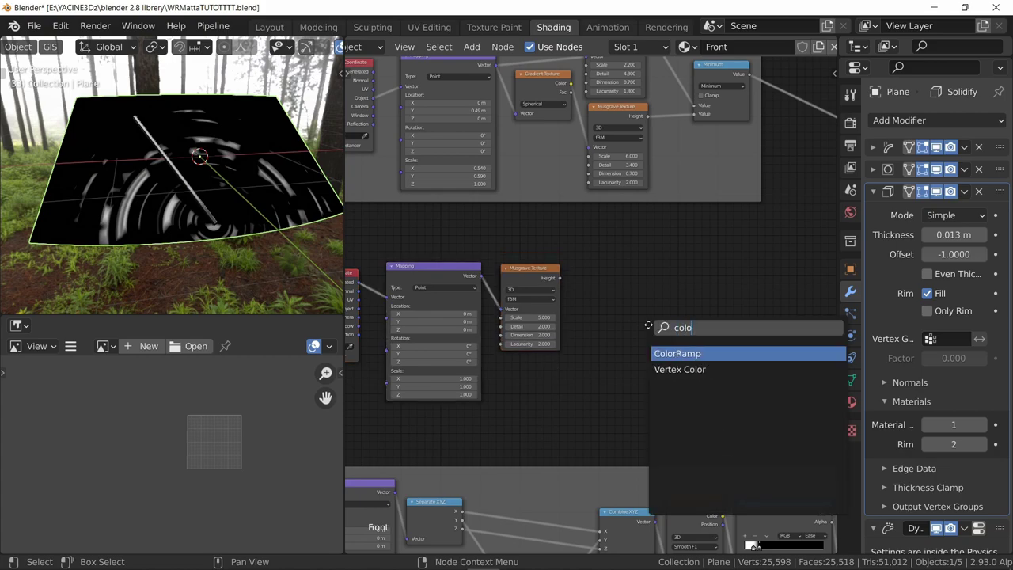
pyautogui.press('Return')
pyautogui.click(584, 269)
pyautogui.keyDown('alt'); pyautogui.moveTo(554, 278); pyautogui.dragTo(614, 290, button='right'); pyautogui.keyUp('alt')
pyautogui.keyDown('ctrl'); pyautogui.keyDown('shift'); pyautogui.click(632, 287); pyautogui.keyUp('shift'); pyautogui.keyUp('ctrl')
# Step: Feed the new Mapping node from UV coordinates and set its Y scale to 3.9
pyautogui.moveTo(554, 340); pyautogui.dragTo(713, 265, button='middle')
pyautogui.scroll(5, 664, 283)
pyautogui.scroll(2, 696, 273)
pyautogui.moveTo(548, 333); pyautogui.dragTo(586, 333)
pyautogui.moveTo(409, 183); pyautogui.dragTo(456, 202)
pyautogui.scroll(-1, 696, 265)
pyautogui.moveTo(704, 257); pyautogui.dragTo(650, 215, button='middle')
pyautogui.keyDown('ctrl'); pyautogui.moveTo(487, 311); pyautogui.dragTo(511, 311); pyautogui.keyUp('ctrl')
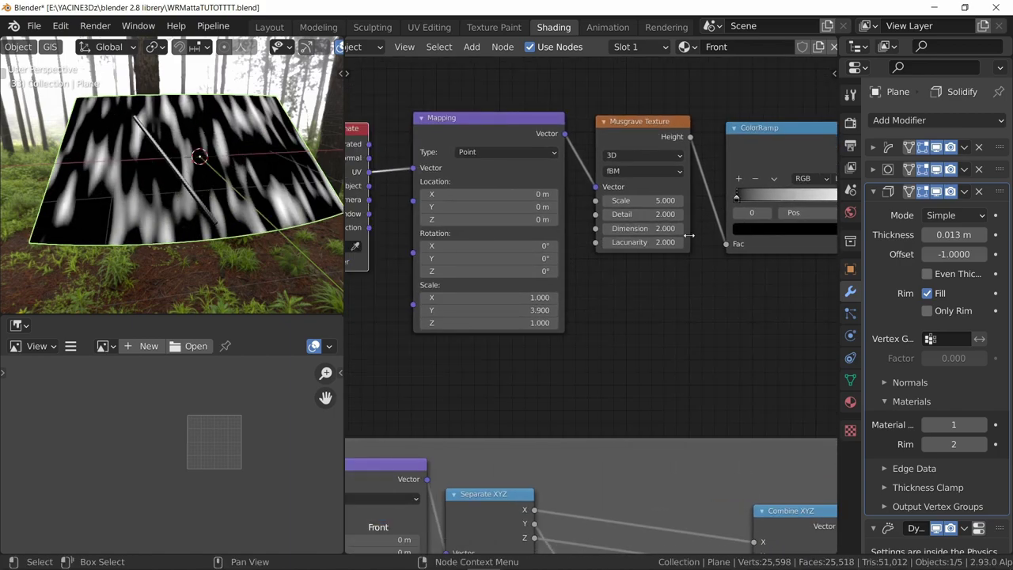
# Step: Set the new Musgrave Texture to Scale 5.7, Detail 5.7 and Dimension 0.16, and frame the streak nodes together
pyautogui.moveTo(689, 235); pyautogui.dragTo(468, 274, button='middle')
pyautogui.moveTo(422, 240); pyautogui.dragTo(434, 240)
pyautogui.moveTo(422, 267)
pyautogui.mouseDown()
pyautogui.moveTo(396, 267)
pyautogui.moveTo(459, 254)
pyautogui.moveTo(415, 253)
pyautogui.moveTo(445, 253)
pyautogui.moveTo(396, 268)
pyautogui.moveTo(445, 268)
pyautogui.moveTo(403, 268)
pyautogui.mouseUp()
pyautogui.scroll(5, 175, 173)
pyautogui.scroll(-1, 512, 271)
pyautogui.scroll(-3, 511, 271)
pyautogui.moveTo(511, 272); pyautogui.dragTo(583, 273, button='middle')
pyautogui.scroll(1, 459, 332)
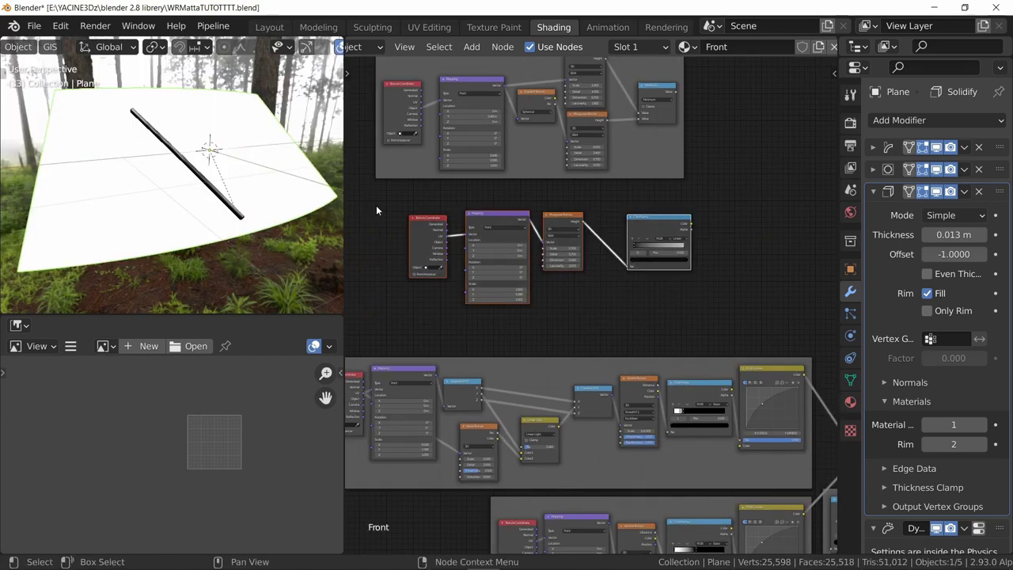
pyautogui.hotkey('shift', 'p')
pyautogui.moveTo(410, 212); pyautogui.dragTo(403, 211, button='middle')
# Step: Blend the Minimum node and the streak ColorRamp with a Mix node, placed beside the two frames and expanded
pyautogui.keyDown('ctrl'); pyautogui.keyDown('shift'); pyautogui.click(552, 137); pyautogui.keyUp('shift'); pyautogui.keyUp('ctrl')
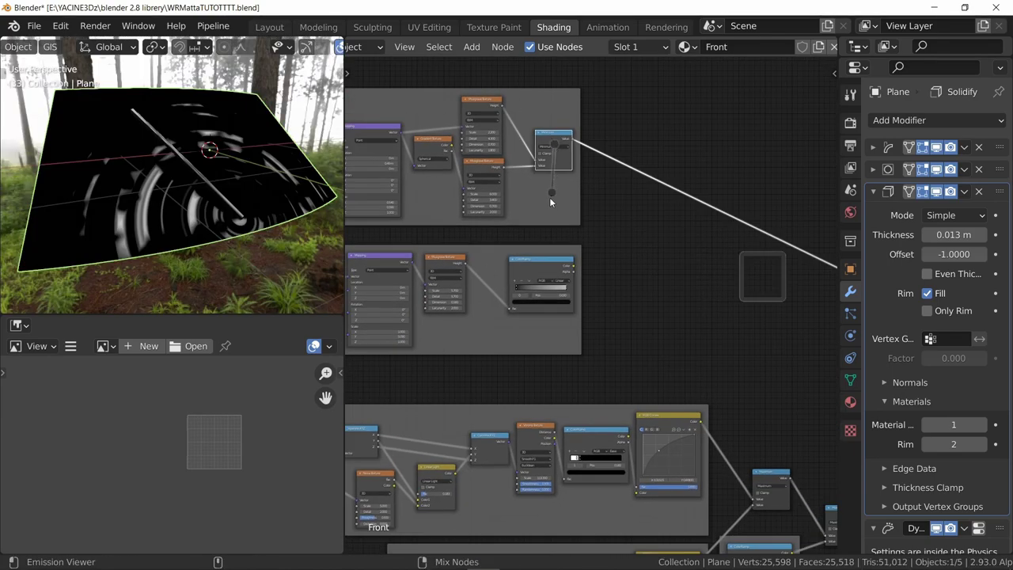
pyautogui.keyDown('ctrl'); pyautogui.keyDown('shift'); pyautogui.moveTo(549, 198); pyautogui.dragTo(548, 268, button='right'); pyautogui.keyUp('shift'); pyautogui.keyUp('ctrl')
pyautogui.scroll(-4, 602, 263)
pyautogui.moveTo(782, 369); pyautogui.dragTo(687, 365, button='middle')
pyautogui.press('g')
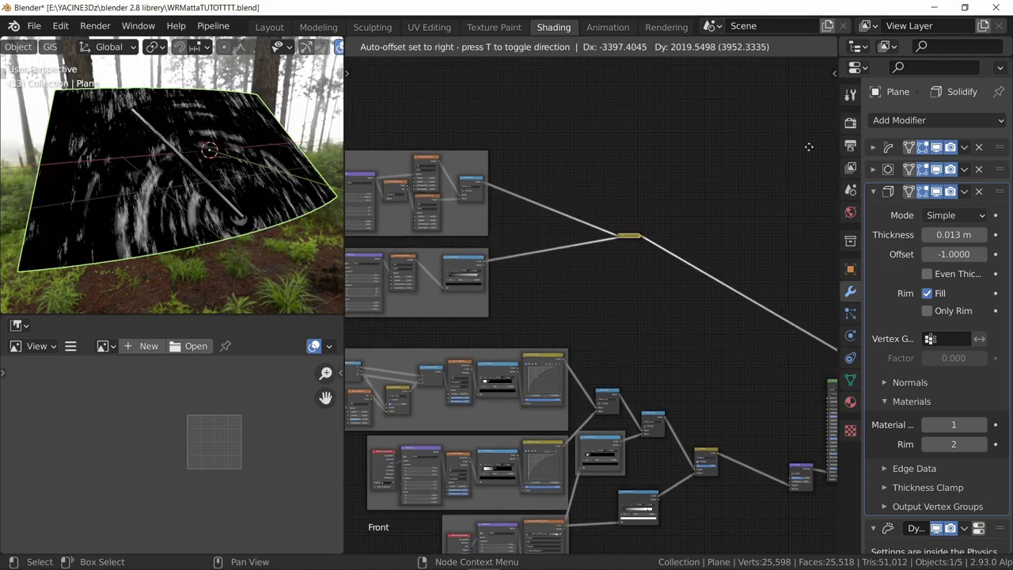
pyautogui.click(736, 130)
pyautogui.press('h')
# Step: Connect the wetmap Image Texture's Color to the Mix node's Fac
pyautogui.moveTo(459, 234); pyautogui.dragTo(465, 117, button='middle')
pyautogui.moveTo(569, 407); pyautogui.dragTo(590, 396)
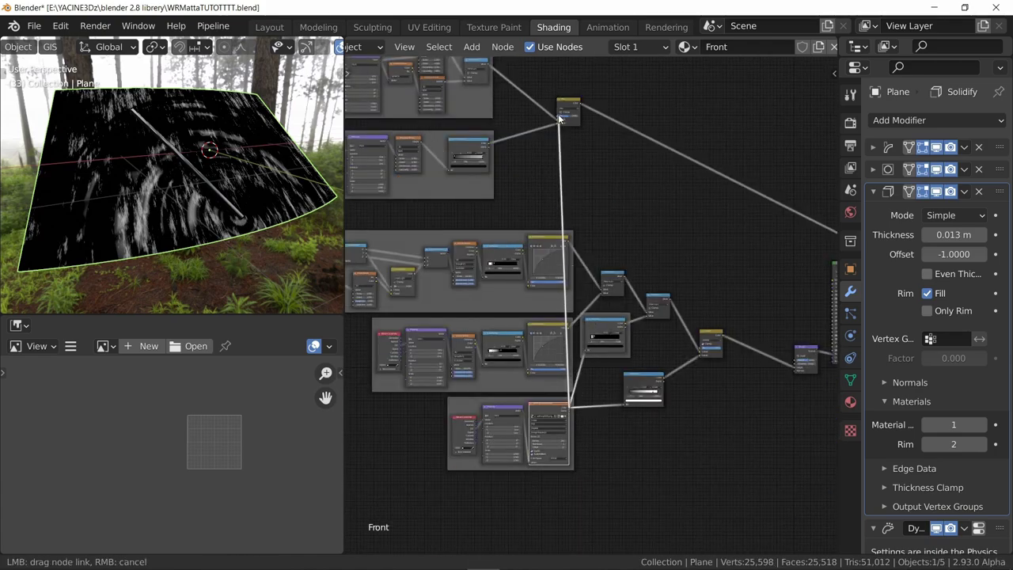
pyautogui.moveTo(613, 167); pyautogui.dragTo(579, 384)
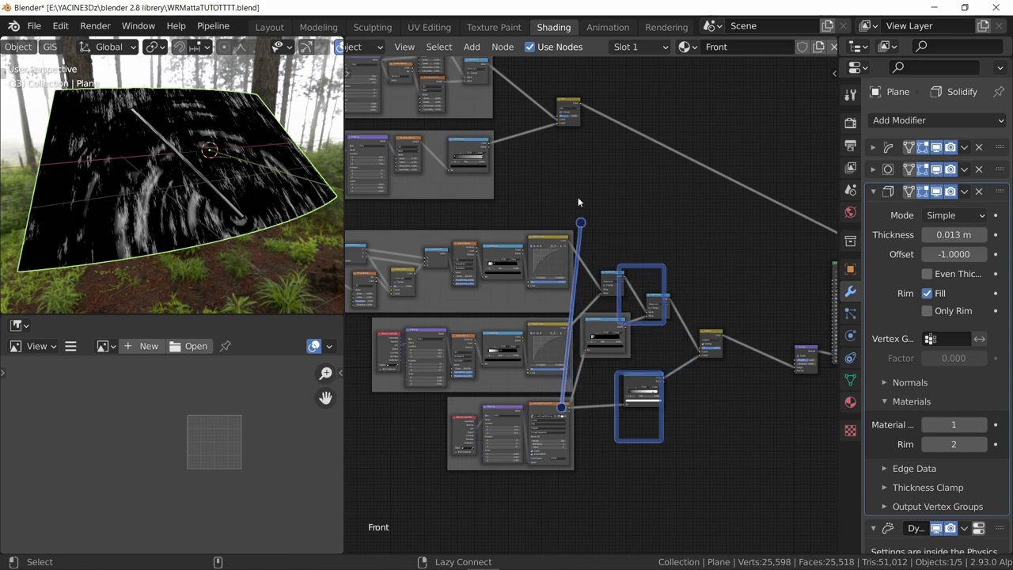
pyautogui.keyDown('alt'); pyautogui.keyDown('shift'); pyautogui.moveTo(576, 113); pyautogui.dragTo(576, 114, button='right'); pyautogui.keyUp('shift'); pyautogui.keyUp('alt')
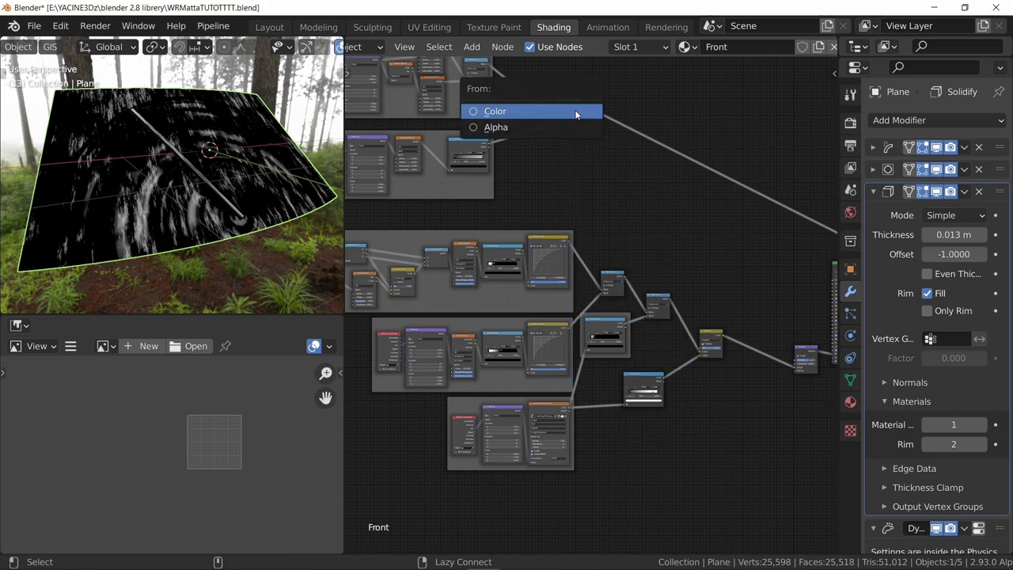
pyautogui.click(528, 111)
pyautogui.click(465, 113)
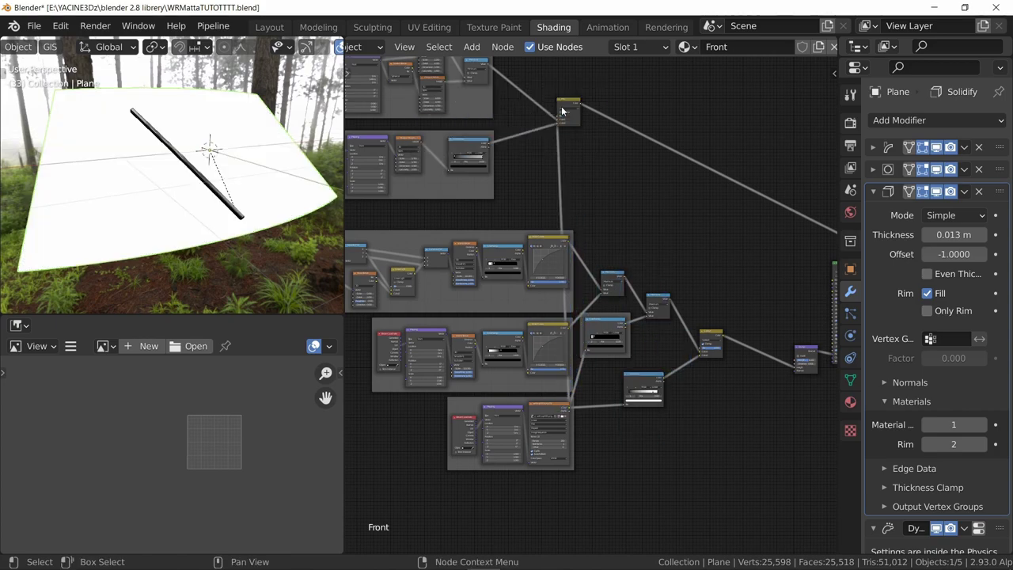
# Step: Swap the Mix node's two color inputs and play the animation to check the wiper masking
pyautogui.moveTo(574, 105); pyautogui.dragTo(594, 119)
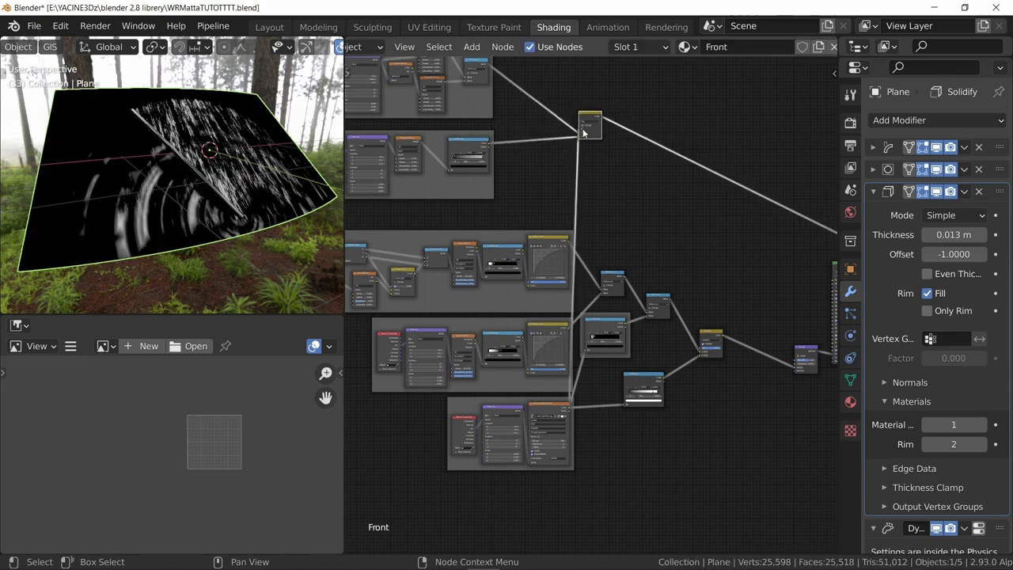
pyautogui.press('space')
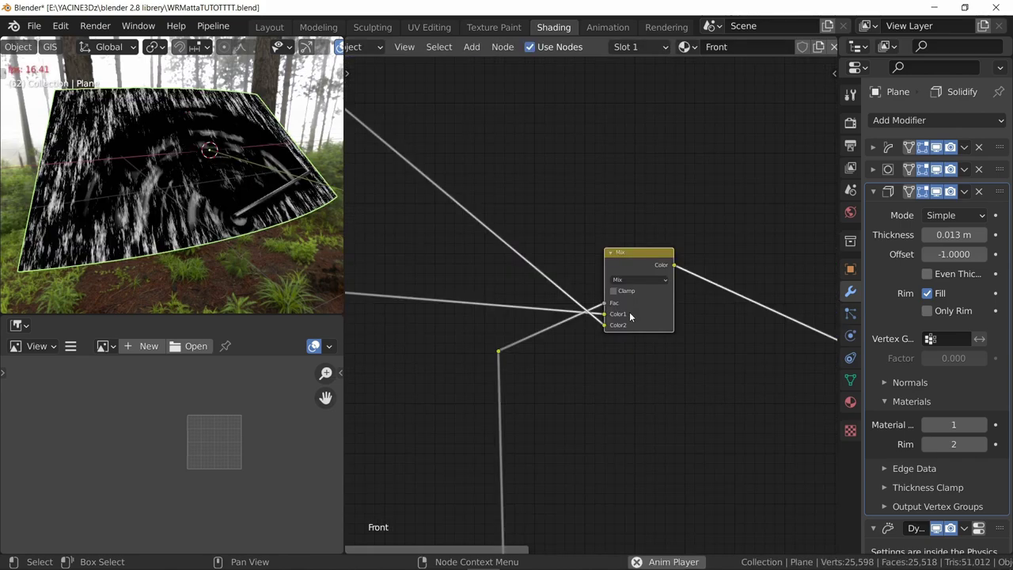
pyautogui.press('space')
# Step: Connect the Mix node's Color to the Principled BSDF's Roughness and preview the Principled BSDF
pyautogui.moveTo(370, 159); pyautogui.dragTo(477, 209)
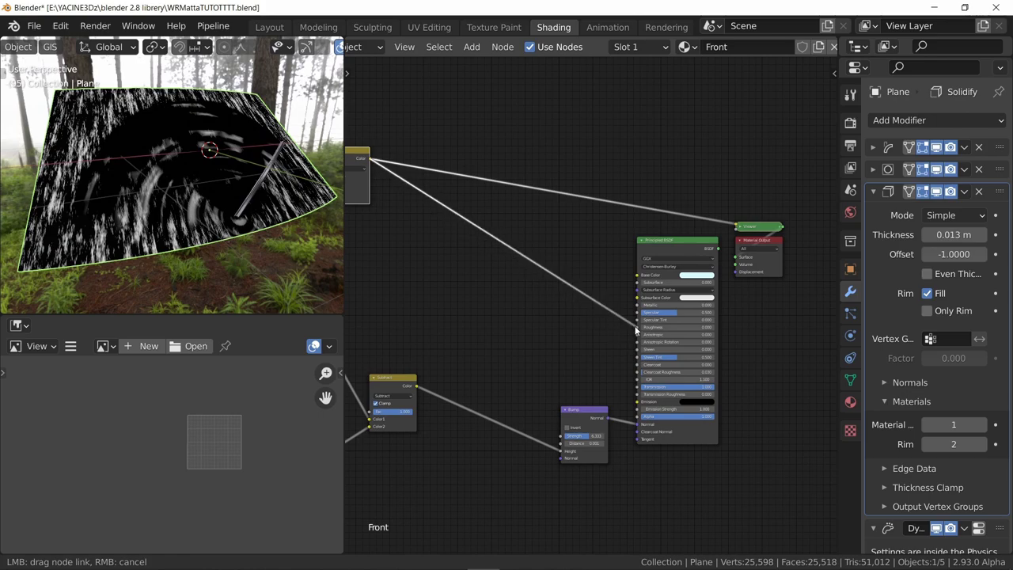
pyautogui.moveTo(617, 252); pyautogui.dragTo(662, 276, button='middle')
pyautogui.keyDown('ctrl'); pyautogui.keyDown('shift'); pyautogui.click(694, 277); pyautogui.keyUp('shift'); pyautogui.keyUp('ctrl')
pyautogui.scroll(1, 606, 273)
pyautogui.moveTo(625, 380); pyautogui.dragTo(617, 282, button='middle')
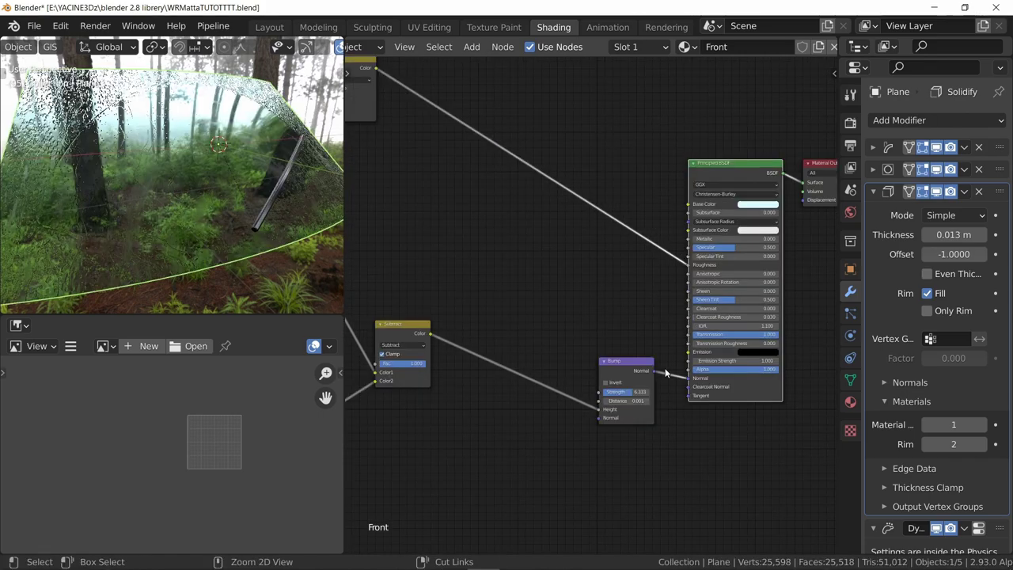
# Step: Cut the link between the Bump node and the Principled BSDF, and save the file
pyautogui.keyDown('ctrl'); pyautogui.moveTo(671, 364); pyautogui.dragTo(665, 389, button='right'); pyautogui.keyUp('ctrl')
pyautogui.hotkey('ctrl', 's')
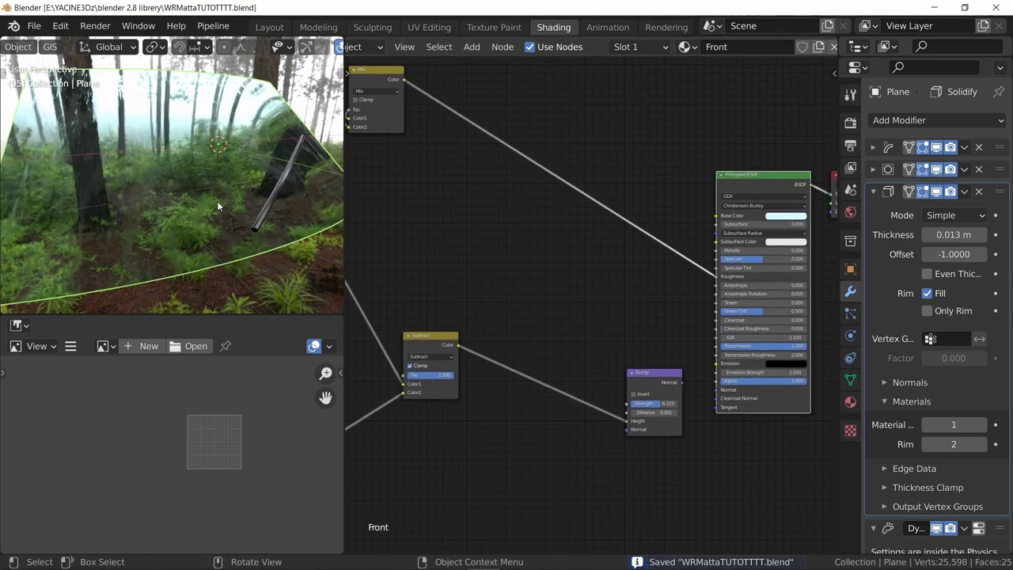
# Step: Play the animation and flip the streak ColorRamp so it runs from white to black
pyautogui.press('space')
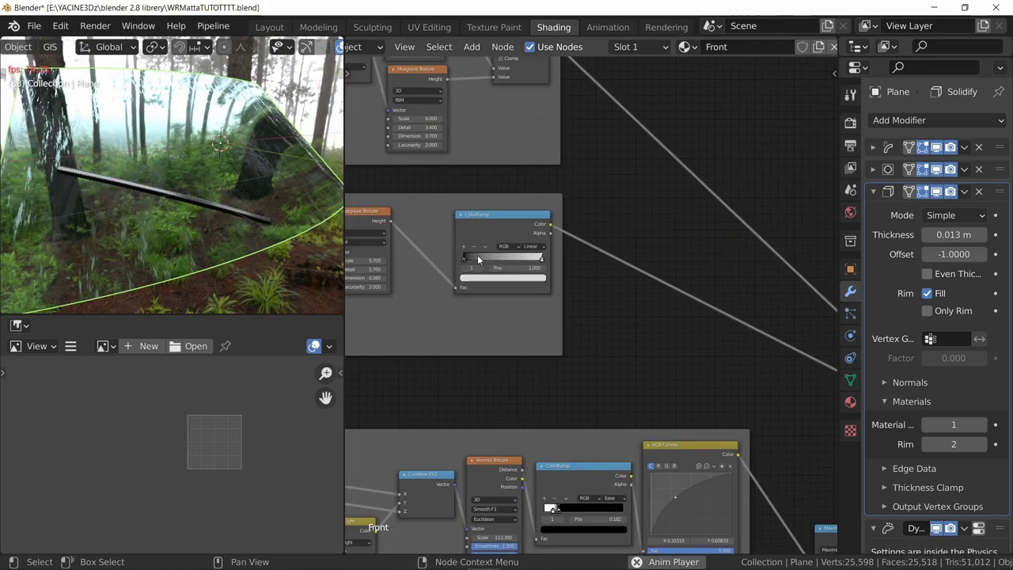
pyautogui.moveTo(464, 260); pyautogui.dragTo(528, 261)
pyautogui.moveTo(528, 260); pyautogui.dragTo(674, 236, button='middle')
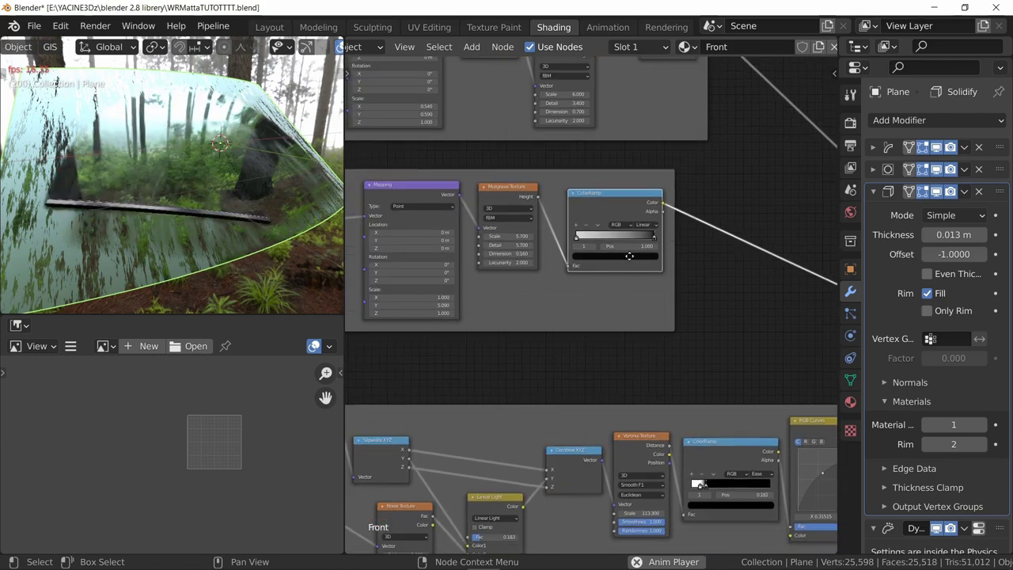
pyautogui.scroll(2, 574, 277)
# Step: Darken the streak ColorRamp's white stop to gray and set its Musgrave Texture to Detail 7.5, Dimension 0.13 and Lacunarity 1.73
pyautogui.click(625, 248)
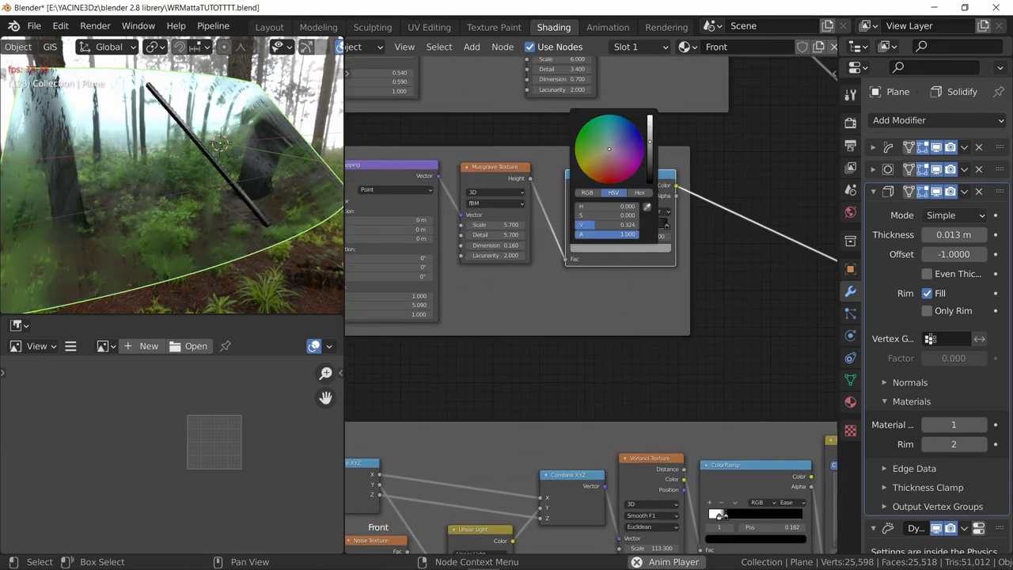
pyautogui.moveTo(650, 143); pyautogui.dragTo(652, 193, button='middle')
pyautogui.scroll(-1, 652, 192)
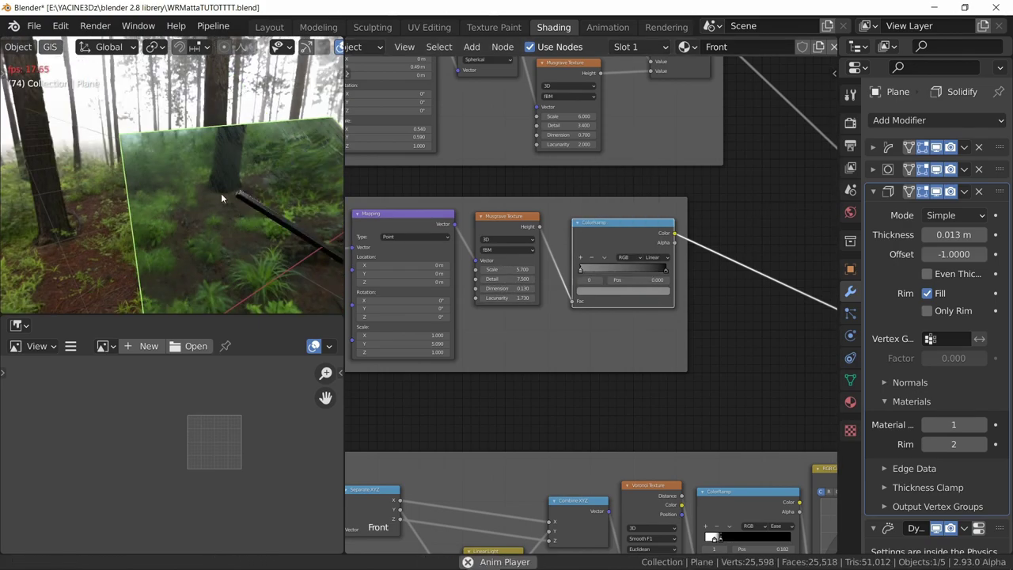
# Step: Inspect the wiped glass from other angles and enable Clamp on the Minimum node
pyautogui.scroll(-2, 221, 193)
pyautogui.moveTo(220, 193); pyautogui.dragTo(272, 189, button='middle')
pyautogui.scroll(-2, 238, 183)
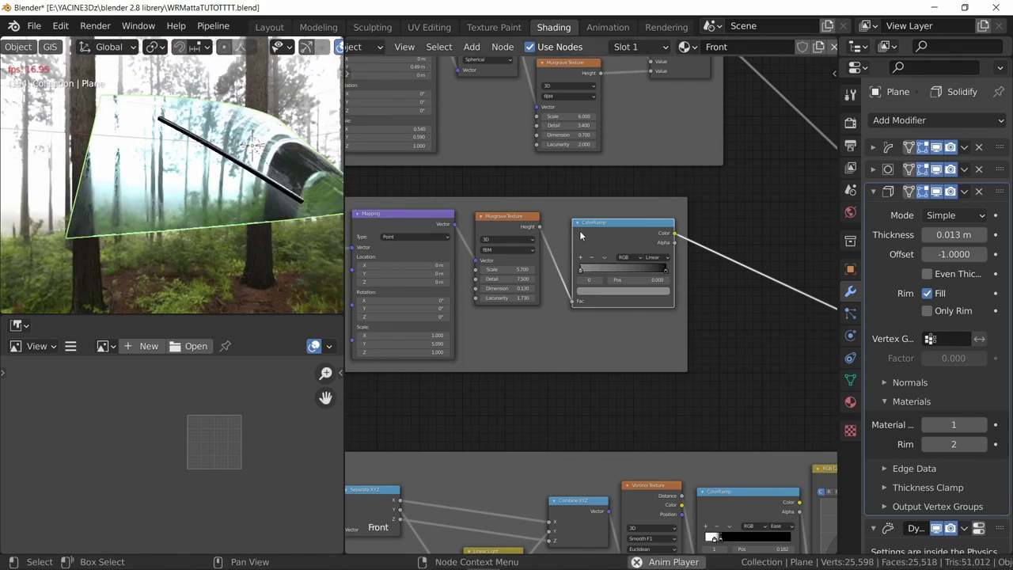
pyautogui.moveTo(721, 198); pyautogui.dragTo(503, 295, button='middle')
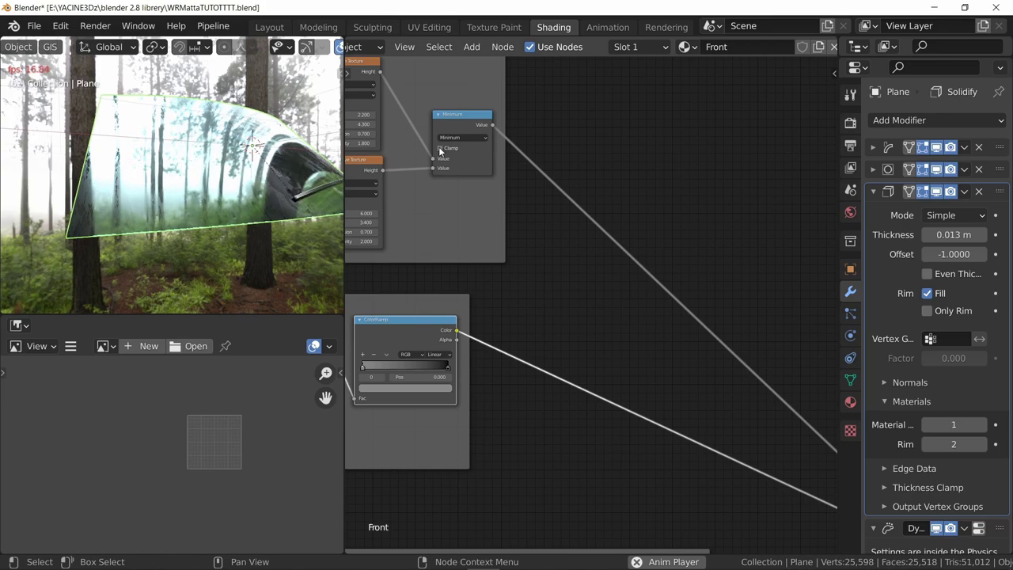
pyautogui.click(440, 149)
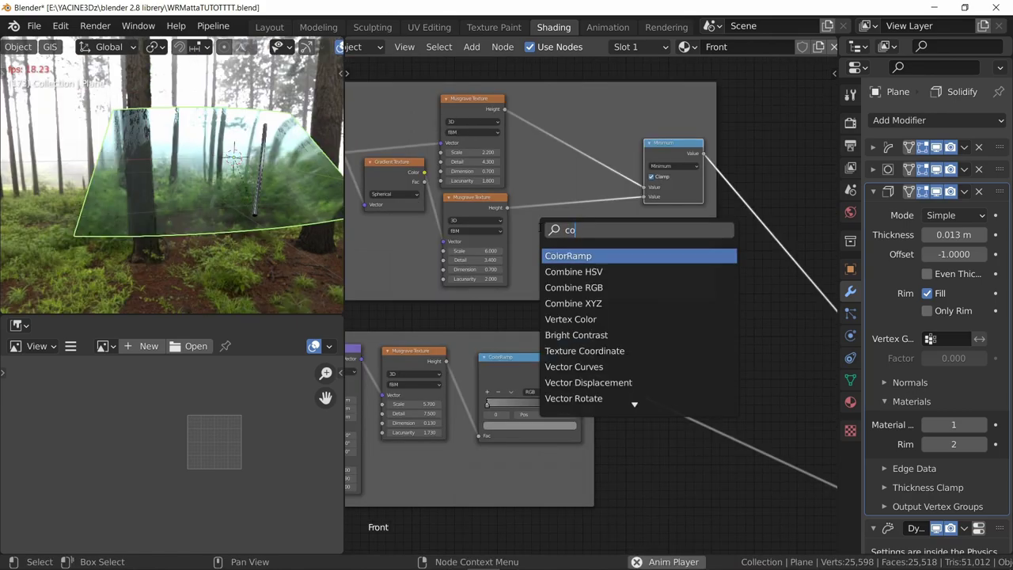
# Step: Insert a ColorRamp between each wiper-mark Musgrave Texture and the Minimum node
pyautogui.write('lo')
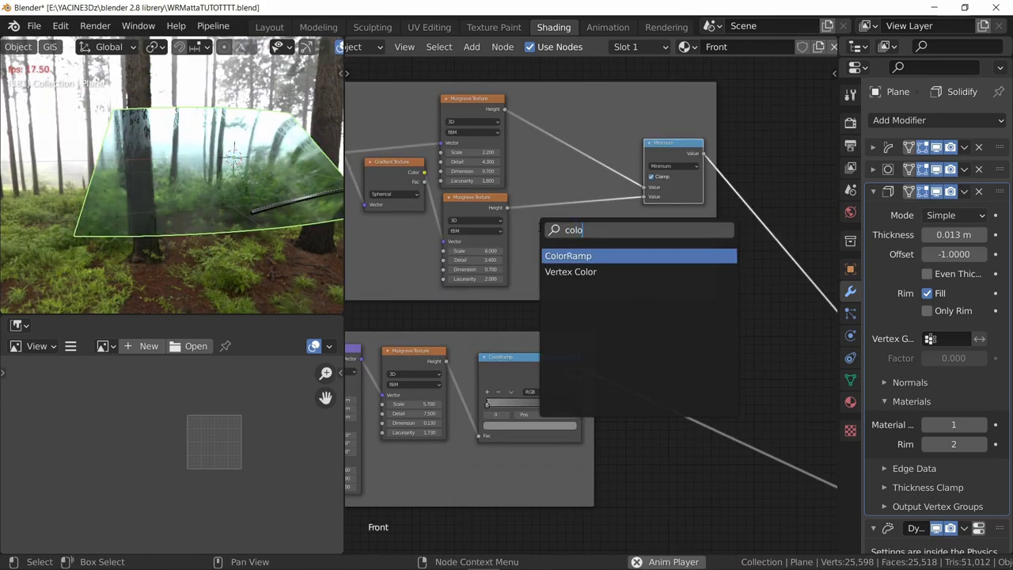
pyautogui.press('Return')
pyautogui.click(578, 143)
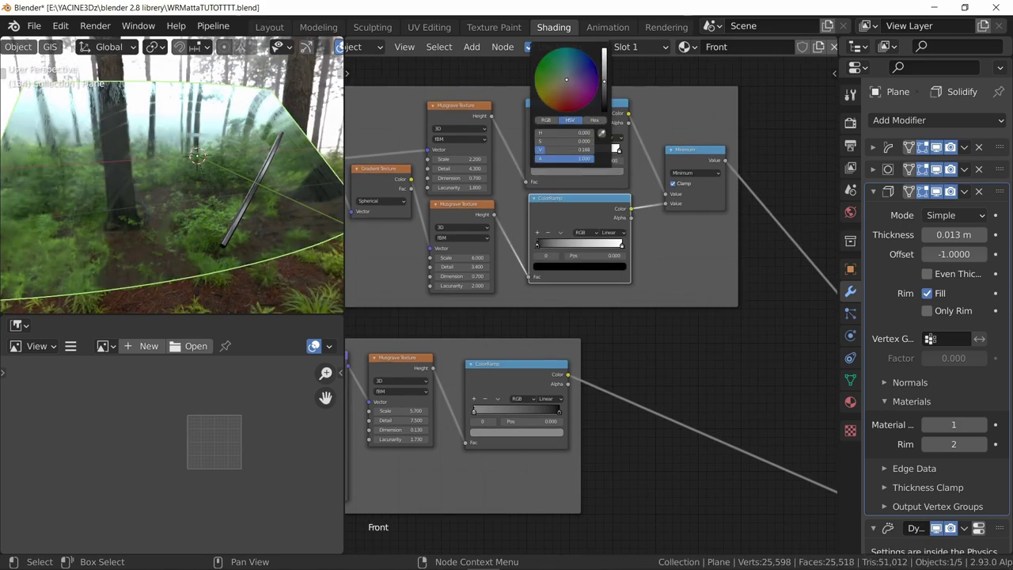
# Step: Lighten the black stops of both wiper-mark ColorRamps to dark gray
pyautogui.moveTo(605, 82)
pyautogui.mouseDown()
pyautogui.moveTo(605, 51)
pyautogui.moveTo(605, 80)
pyautogui.mouseUp()
pyautogui.click(580, 266)
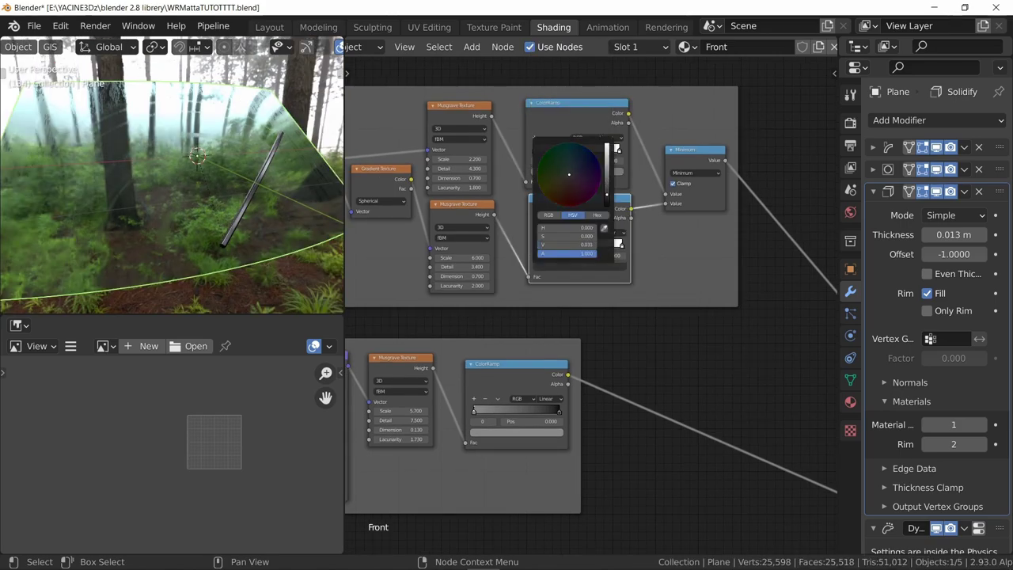
# Step: Preview the roughness Mix node's output on the windshield and play the animation
pyautogui.moveTo(701, 309); pyautogui.dragTo(384, 273, button='middle')
pyautogui.scroll(-5, 542, 336)
pyautogui.moveTo(544, 372); pyautogui.dragTo(634, 271, button='middle')
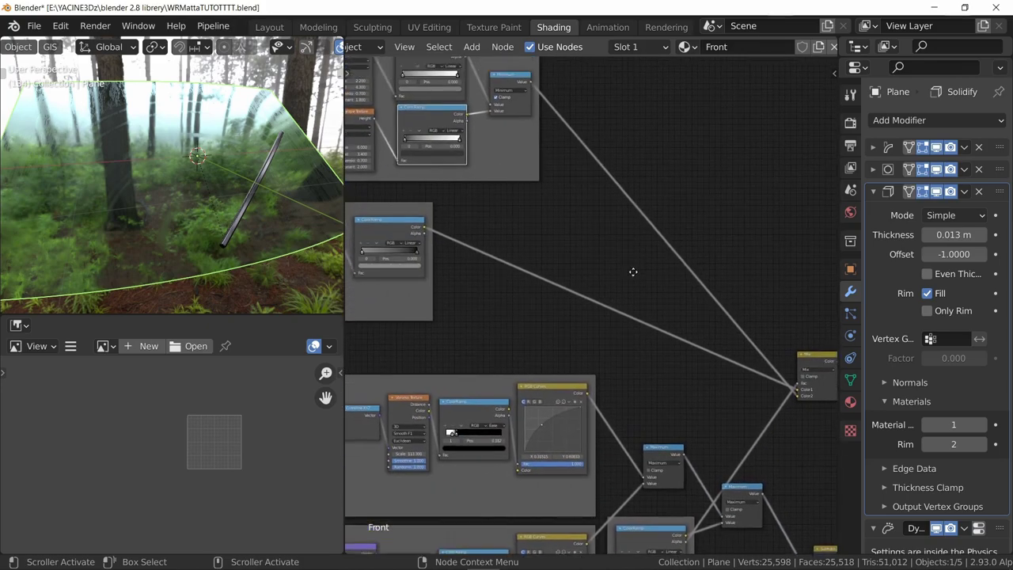
pyautogui.moveTo(728, 330); pyautogui.dragTo(631, 271, button='middle')
pyautogui.keyDown('ctrl'); pyautogui.keyDown('shift'); pyautogui.click(722, 300); pyautogui.keyUp('shift'); pyautogui.keyUp('ctrl')
pyautogui.moveTo(735, 347); pyautogui.dragTo(641, 297, button='middle')
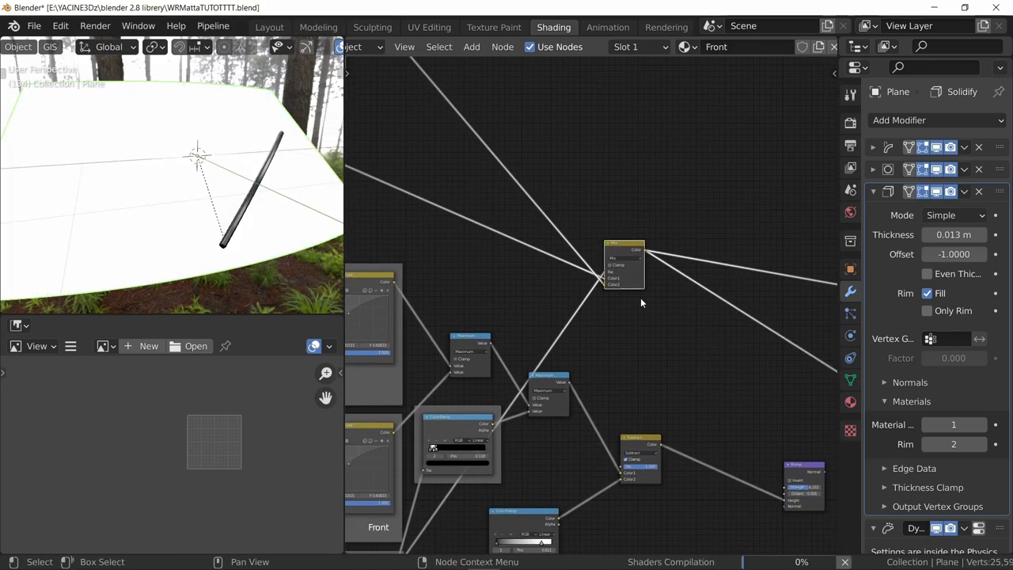
pyautogui.scroll(-1, 676, 309)
pyautogui.scroll(-4, 682, 309)
pyautogui.press('space')
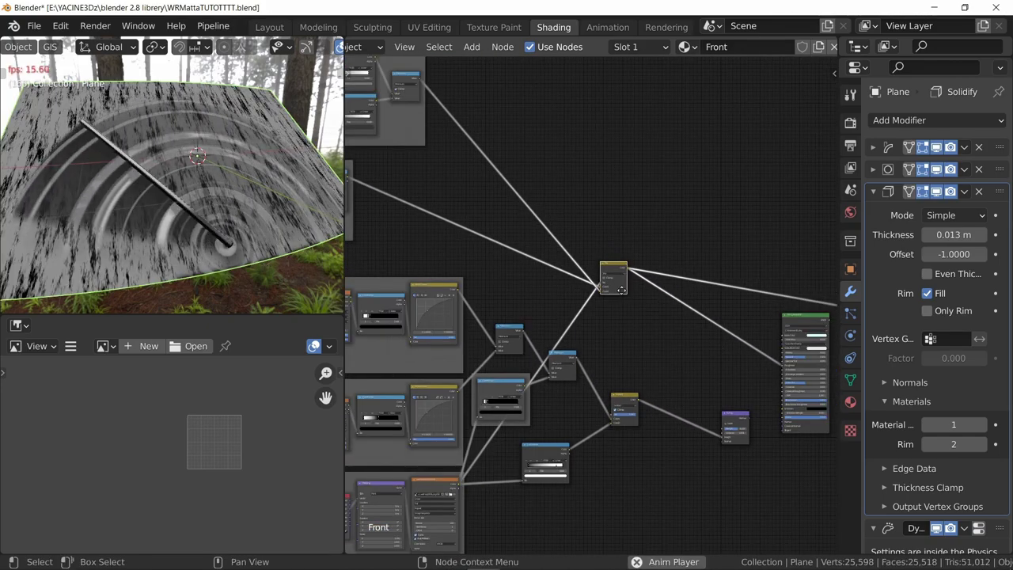
# Step: Switch the output back to the Principled BSDF and connect the Bump node's Normal to it
pyautogui.moveTo(816, 334); pyautogui.dragTo(704, 279, button='middle')
pyautogui.keyDown('ctrl'); pyautogui.keyDown('shift'); pyautogui.click(691, 264); pyautogui.keyUp('shift'); pyautogui.keyUp('ctrl')
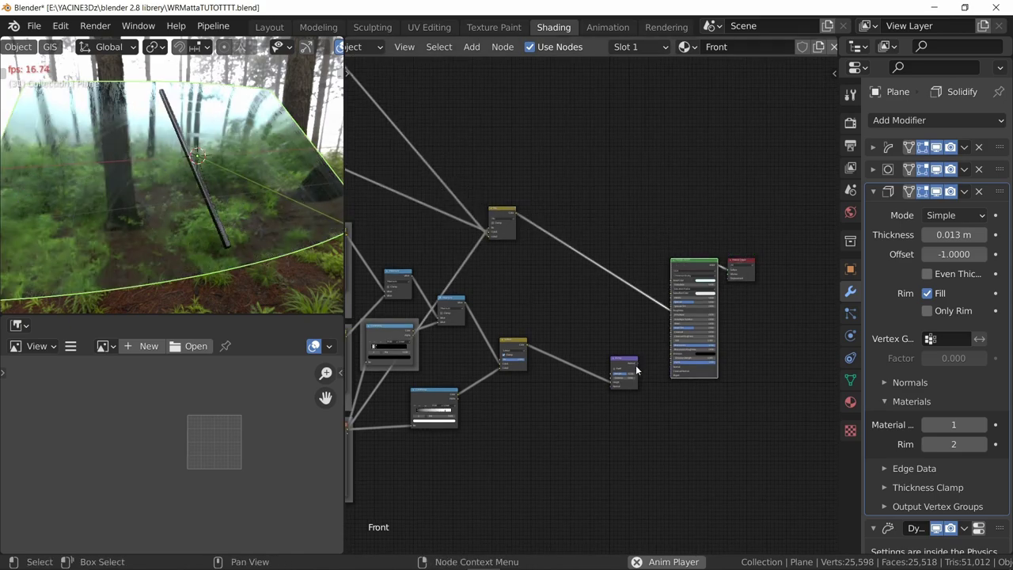
pyautogui.scroll(2, 636, 370)
pyautogui.keyDown('alt'); pyautogui.moveTo(664, 399); pyautogui.dragTo(764, 406, button='right'); pyautogui.keyUp('alt')
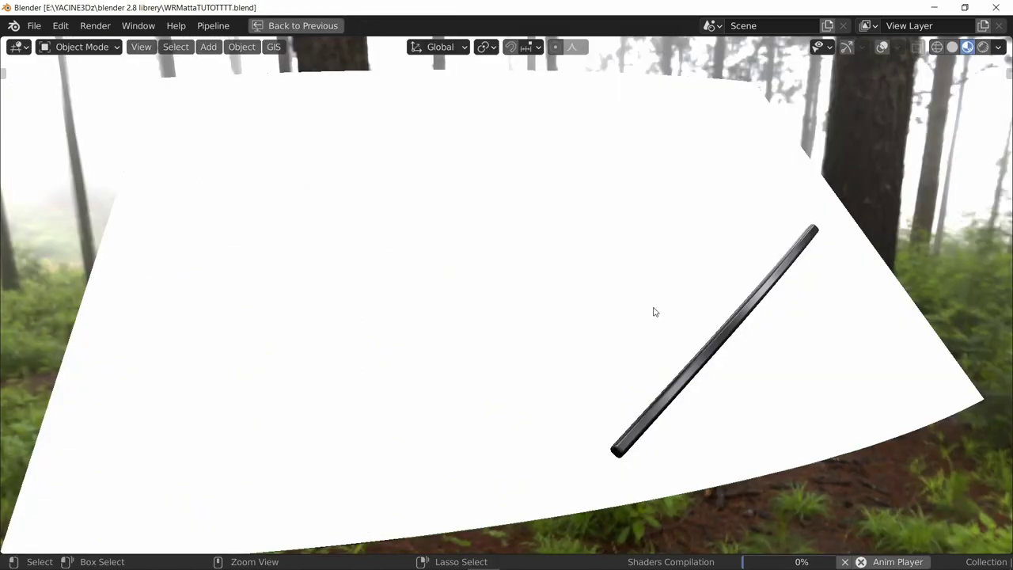
# Step: Save the file while viewing the animated glass full-screen, and return to the shading layout
pyautogui.hotkey('ctrl', 's')
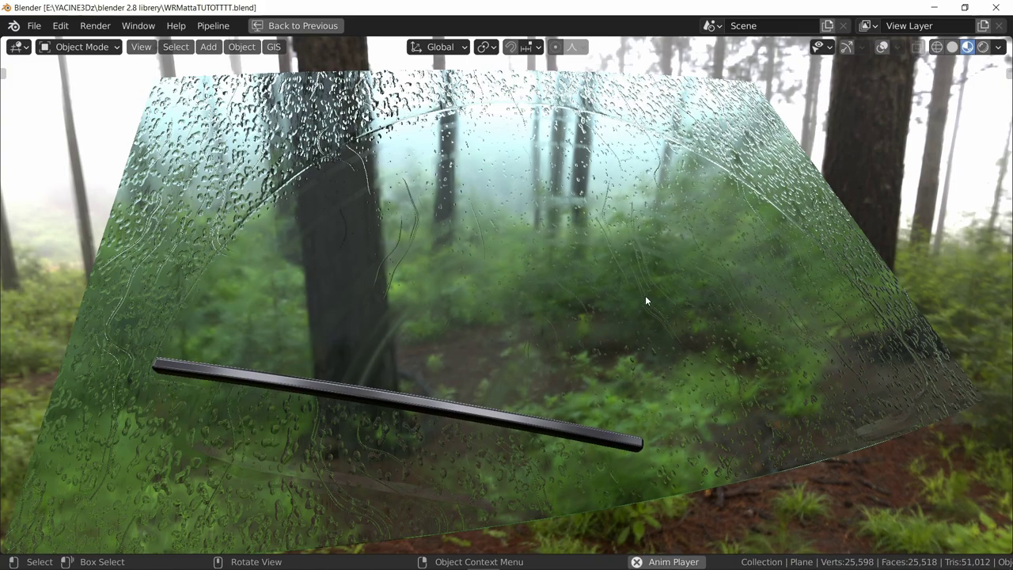
pyautogui.hotkey('ctrl', 'space')
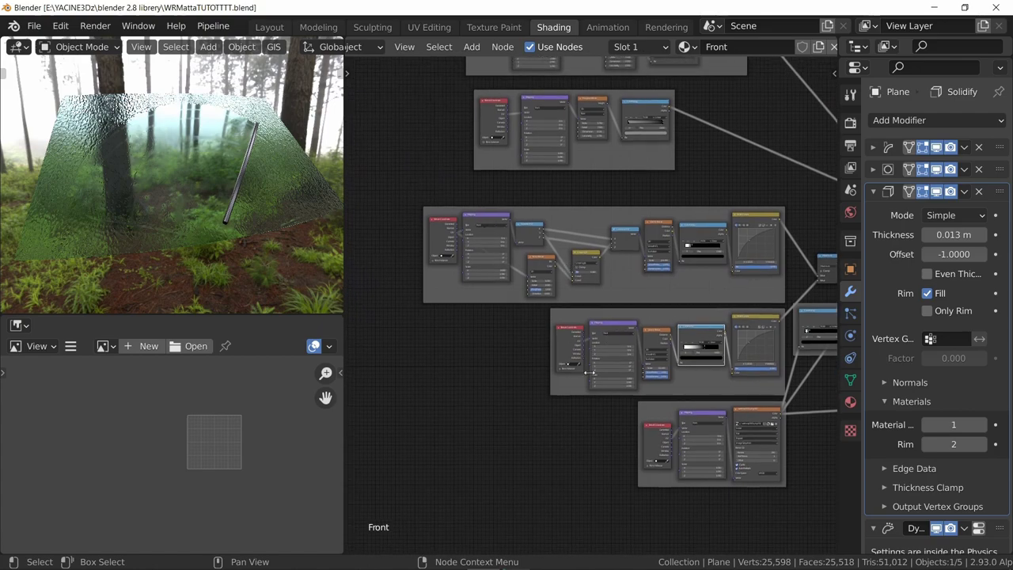
# Step: Drive the water-streak Mapping node's Location X with #frame/-100, and revise the expression for slower movement
pyautogui.scroll(5, 480, 245)
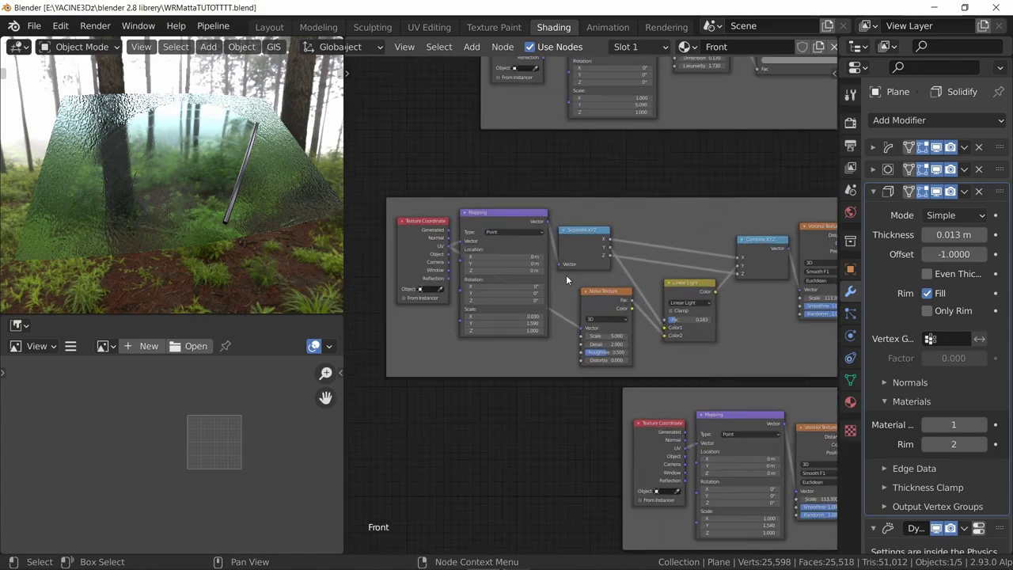
pyautogui.scroll(4, 508, 256)
pyautogui.moveTo(508, 256); pyautogui.dragTo(520, 265, button='middle')
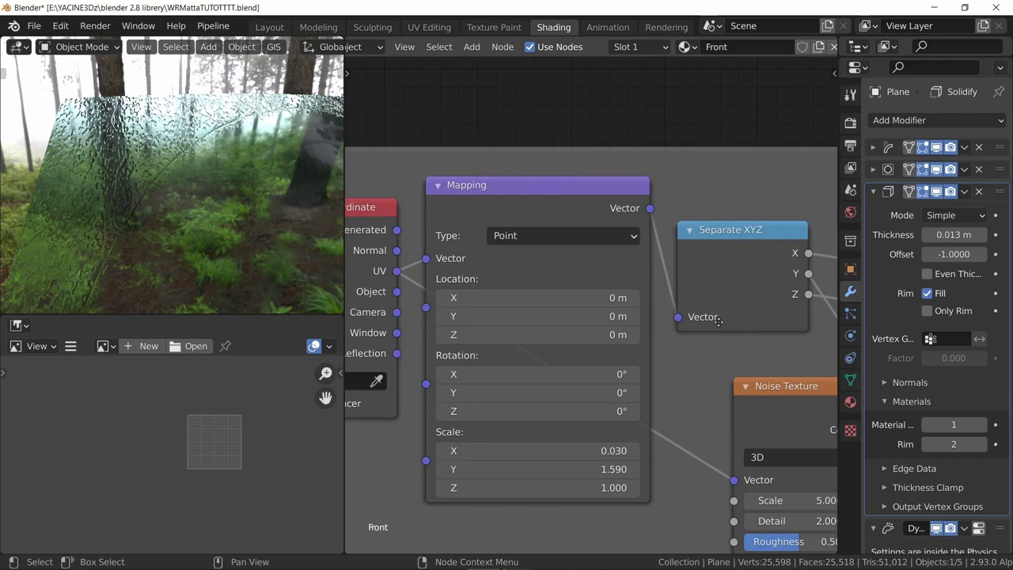
pyautogui.scroll(-4, 716, 319)
pyautogui.moveTo(716, 318); pyautogui.dragTo(499, 315, button='middle')
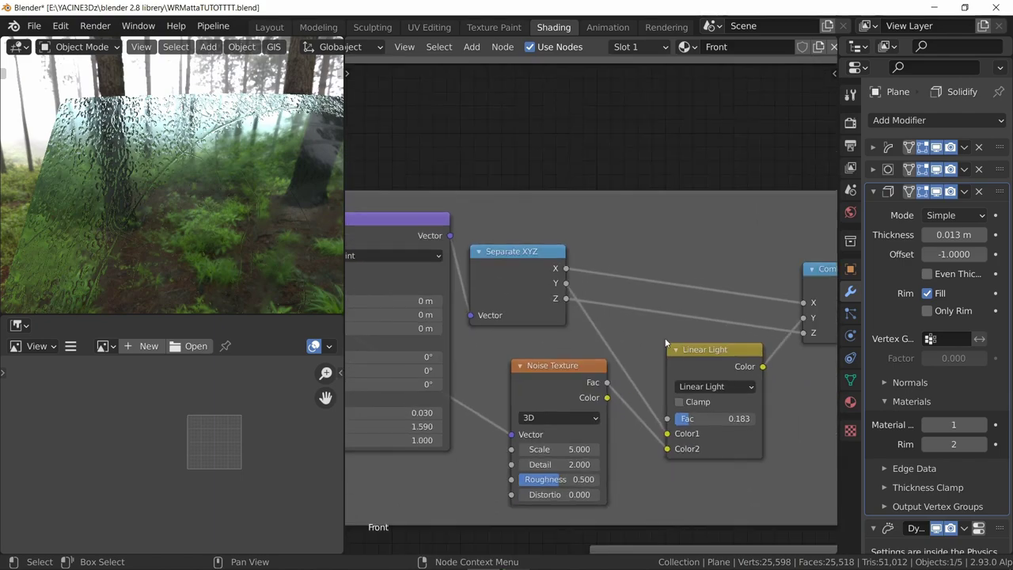
pyautogui.scroll(-4, 668, 344)
pyautogui.moveTo(816, 274); pyautogui.dragTo(563, 264, button='middle')
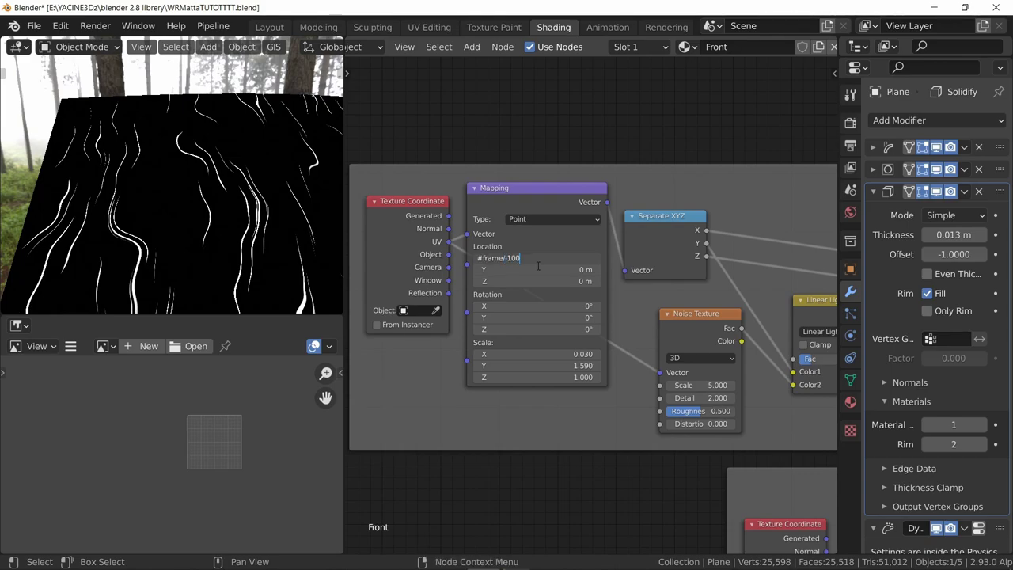
pyautogui.press('Return')
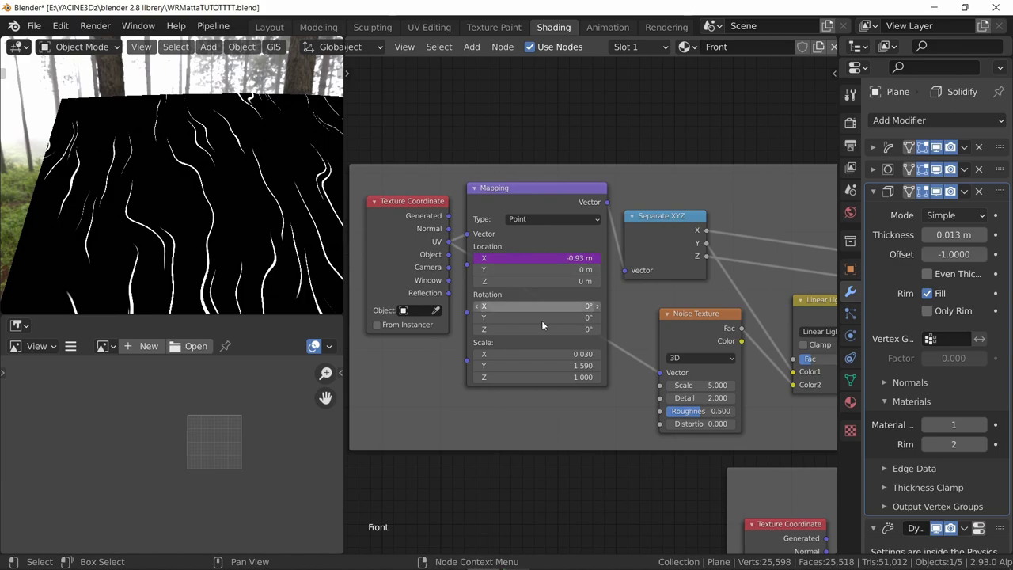
pyautogui.click(535, 258)
pyautogui.press('Return')
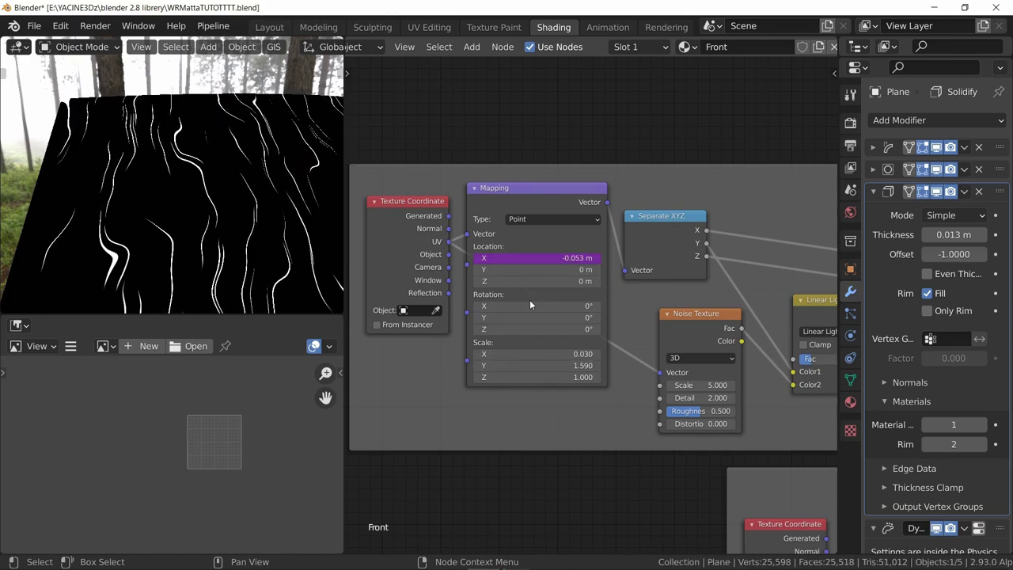
# Step: Play the animation to check the streaks and move their ColorRamp's black stop to 0.145
pyautogui.press('space')
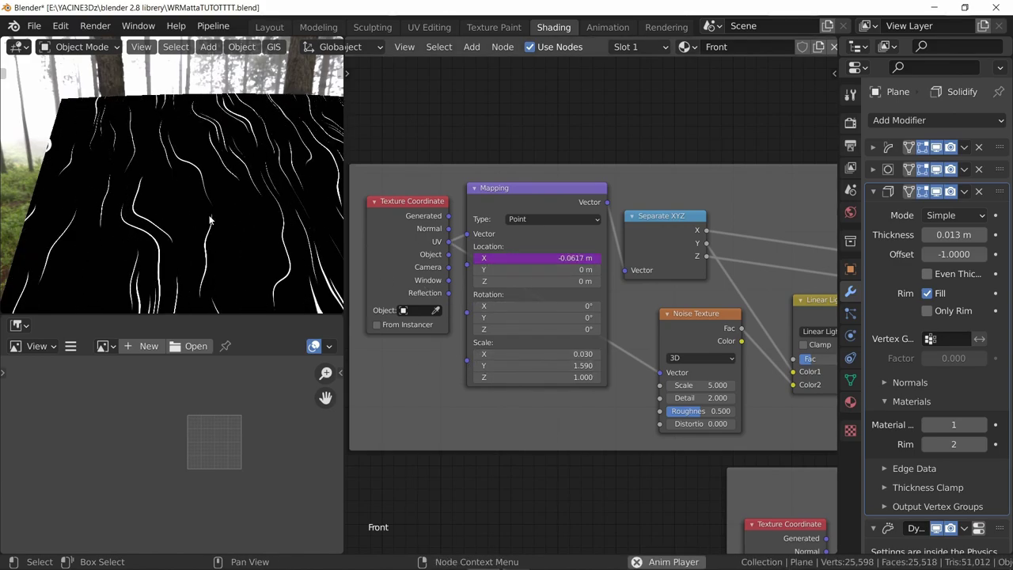
pyautogui.moveTo(190, 198); pyautogui.dragTo(237, 232, button='middle')
pyautogui.scroll(6, 237, 230)
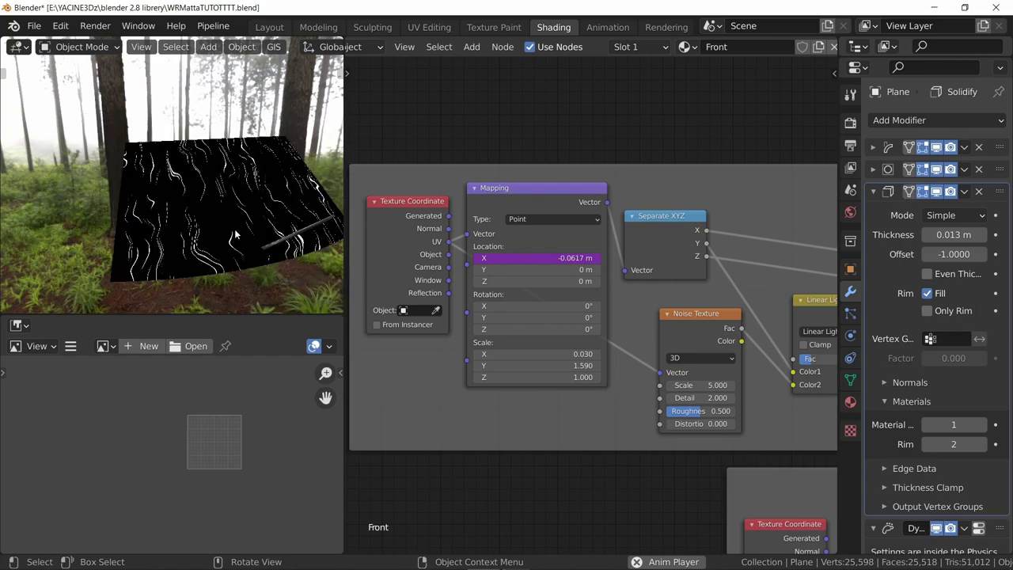
pyautogui.moveTo(813, 277); pyautogui.dragTo(354, 272, button='middle')
pyautogui.moveTo(674, 281); pyautogui.dragTo(669, 279)
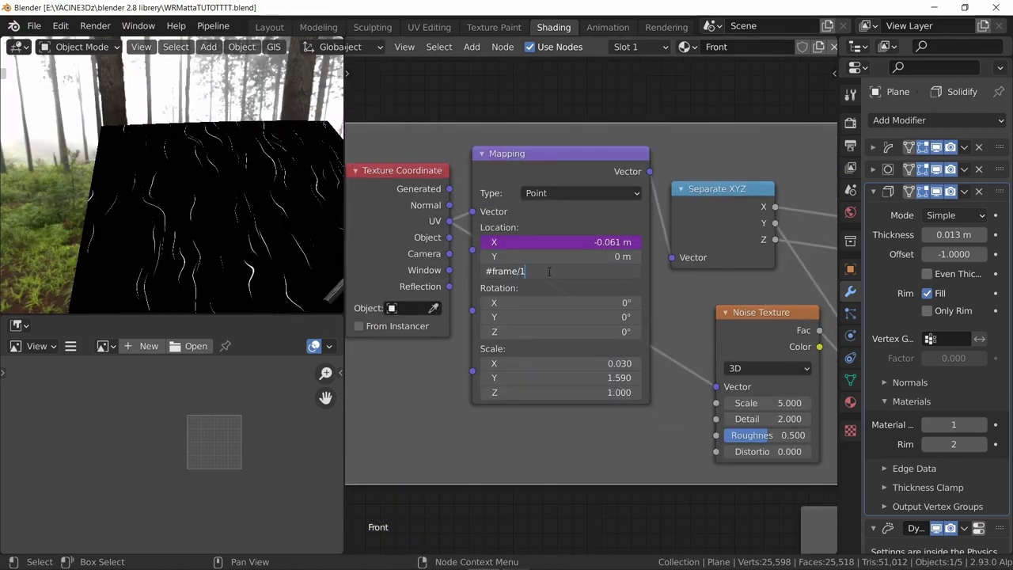
# Step: Drive the streak Mapping node's Location Z with a slow positive #frame expression and play the animation
pyautogui.press('Return')
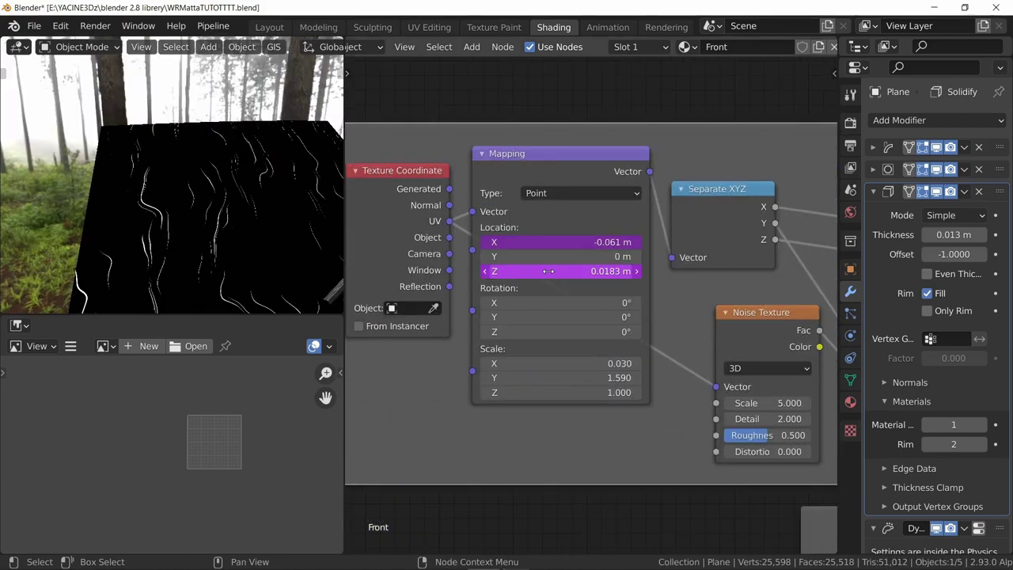
pyautogui.press('space')
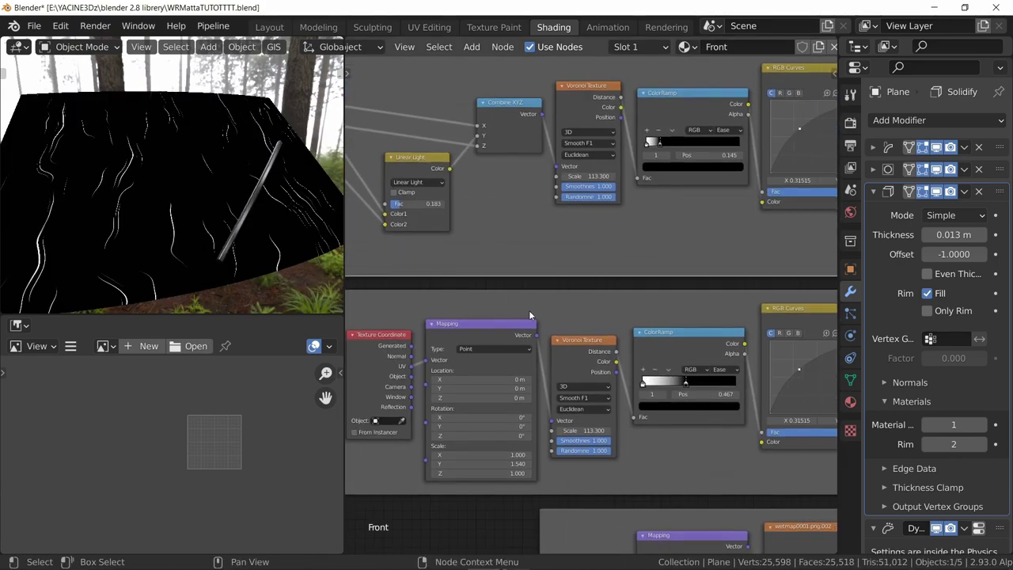
# Step: Drive the round-droplet Mapping node's Location X with a negative #frame expression
pyautogui.moveTo(531, 314); pyautogui.dragTo(348, 266, button='middle')
pyautogui.moveTo(620, 280); pyautogui.dragTo(543, 283, button='middle')
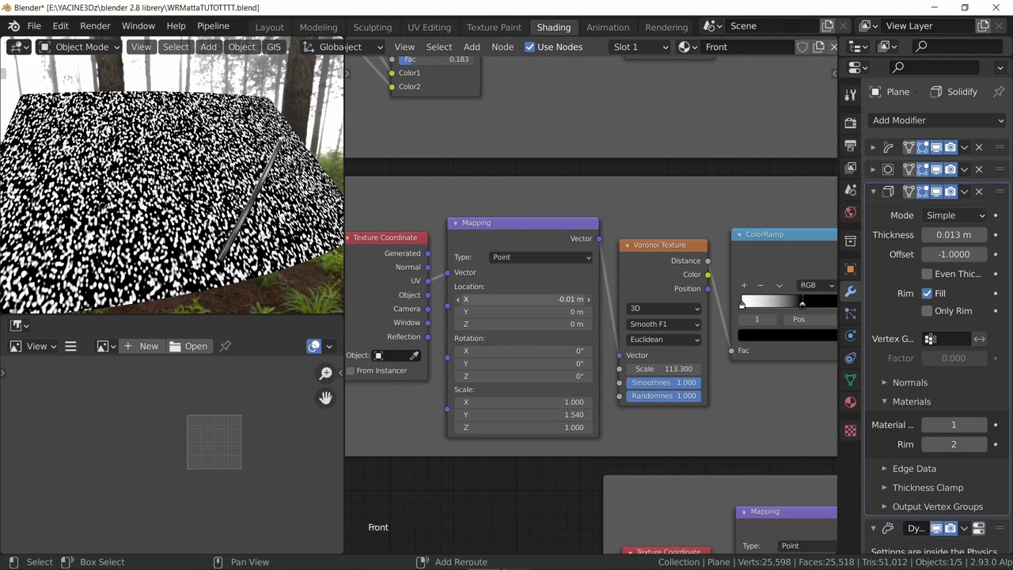
pyautogui.moveTo(507, 299); pyautogui.dragTo(460, 299)
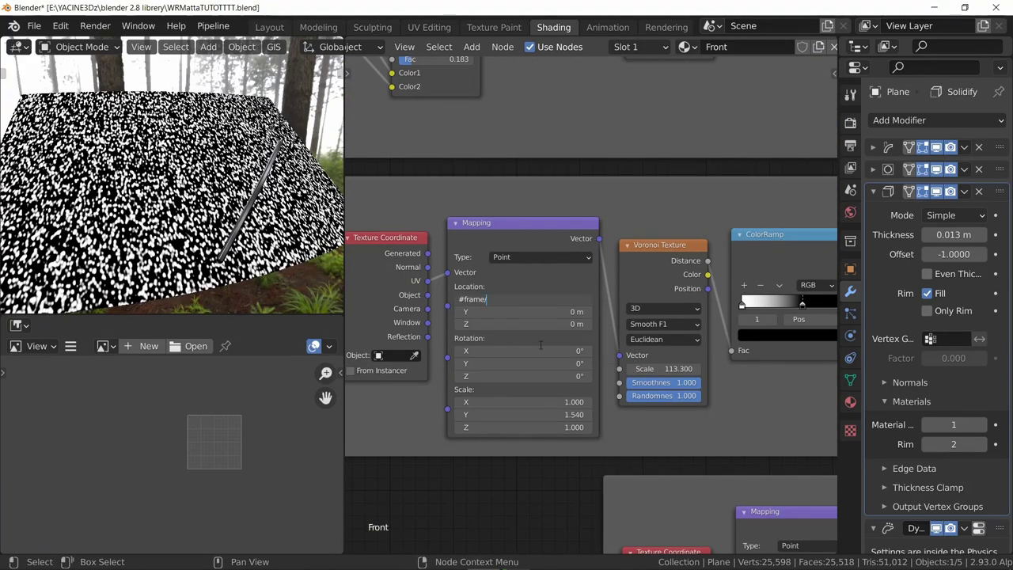
pyautogui.write('00')
pyautogui.press('Return')
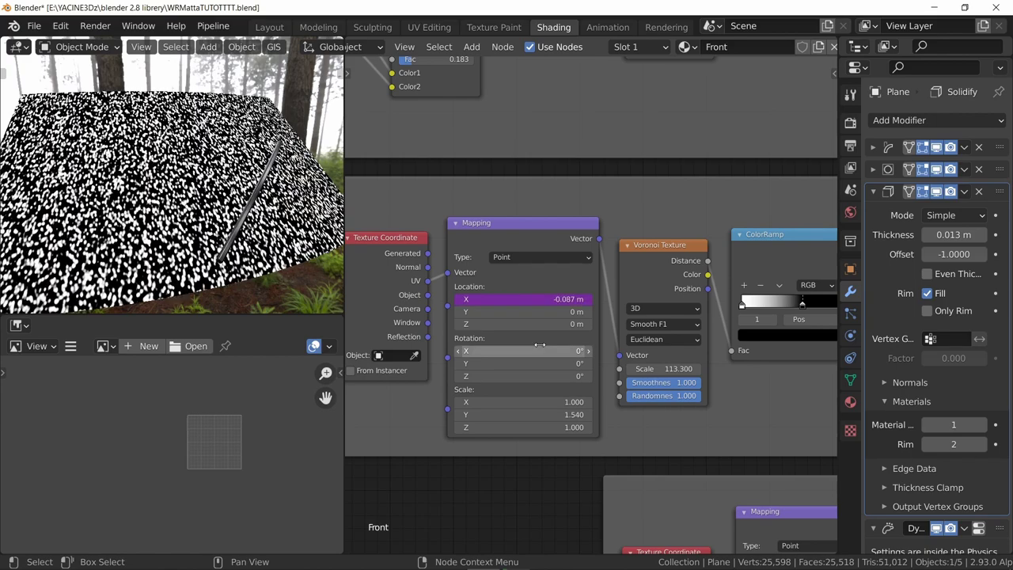
# Step: Play the animation, adjust the droplet Mapping's Location X driver and set its Location Z driver to frame/600
pyautogui.press('space')
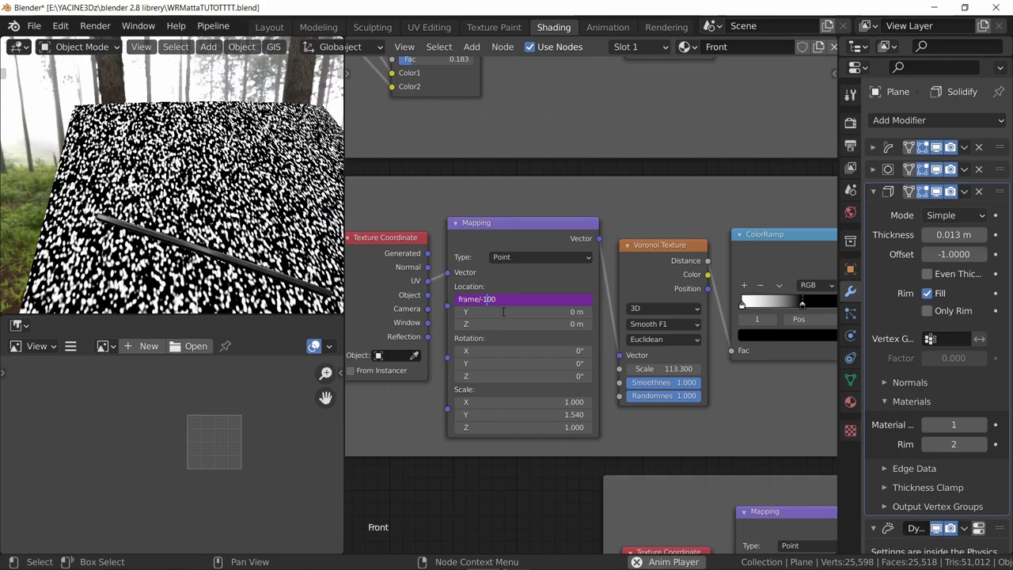
pyautogui.press('Return')
pyautogui.moveTo(517, 323); pyautogui.dragTo(596, 318, button='middle')
pyautogui.scroll(-1, 596, 318)
pyautogui.click(596, 319)
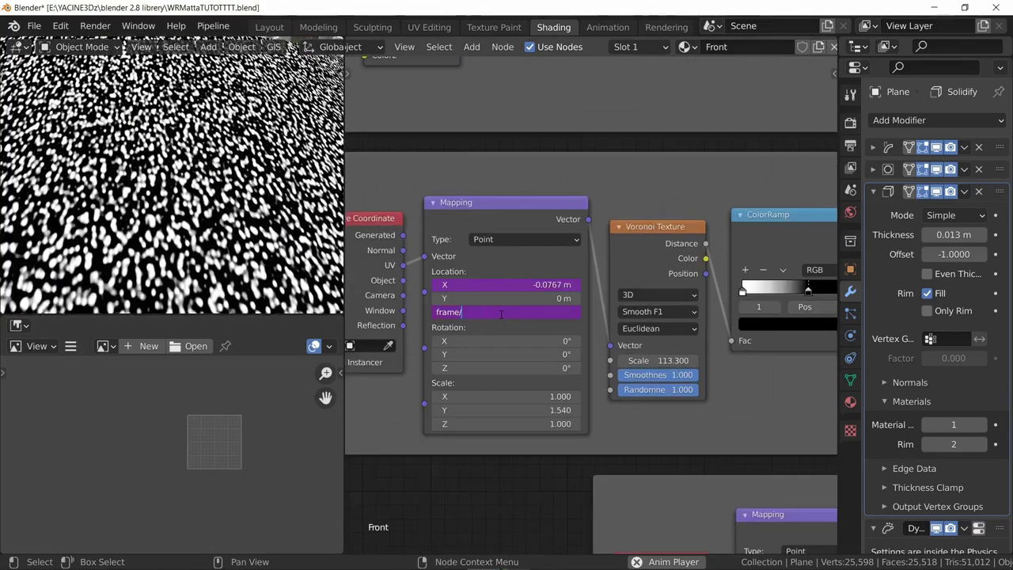
pyautogui.write('600')
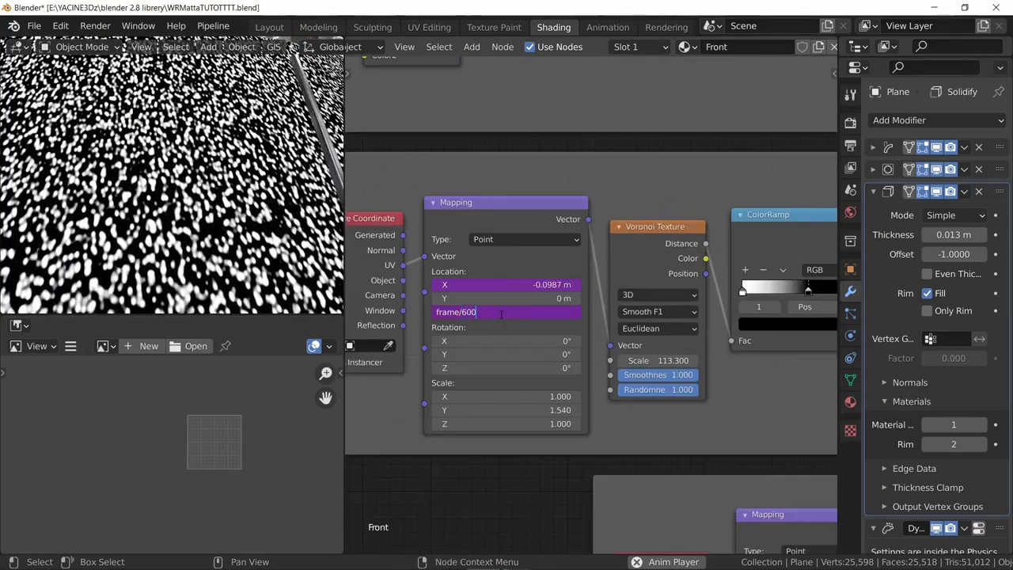
pyautogui.press('Return')
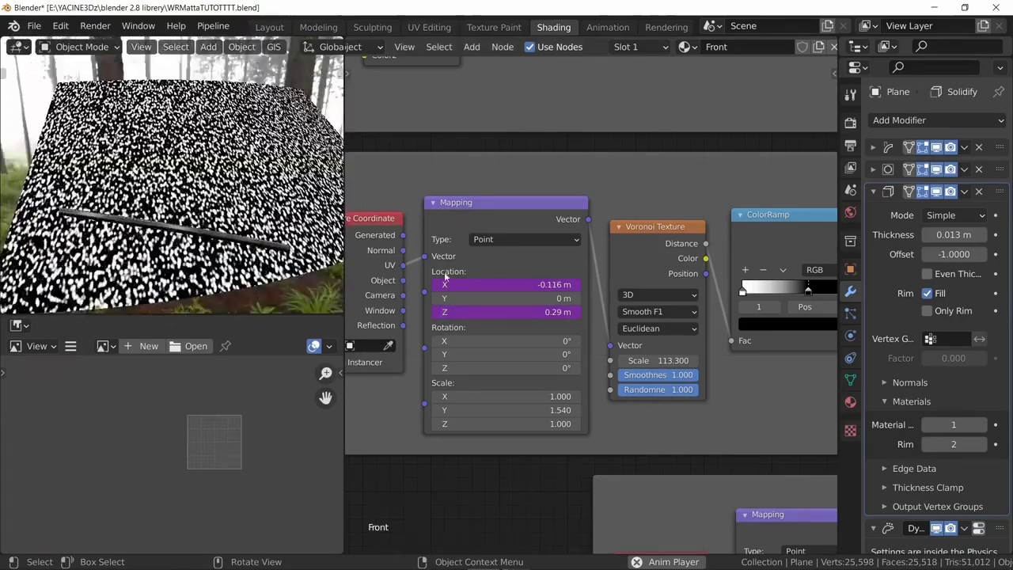
# Step: Return to the full glass preview and move the droplet ColorRamp's black stop to 0.664
pyautogui.moveTo(755, 325); pyautogui.dragTo(576, 323, button='middle')
pyautogui.scroll(-6, 666, 316)
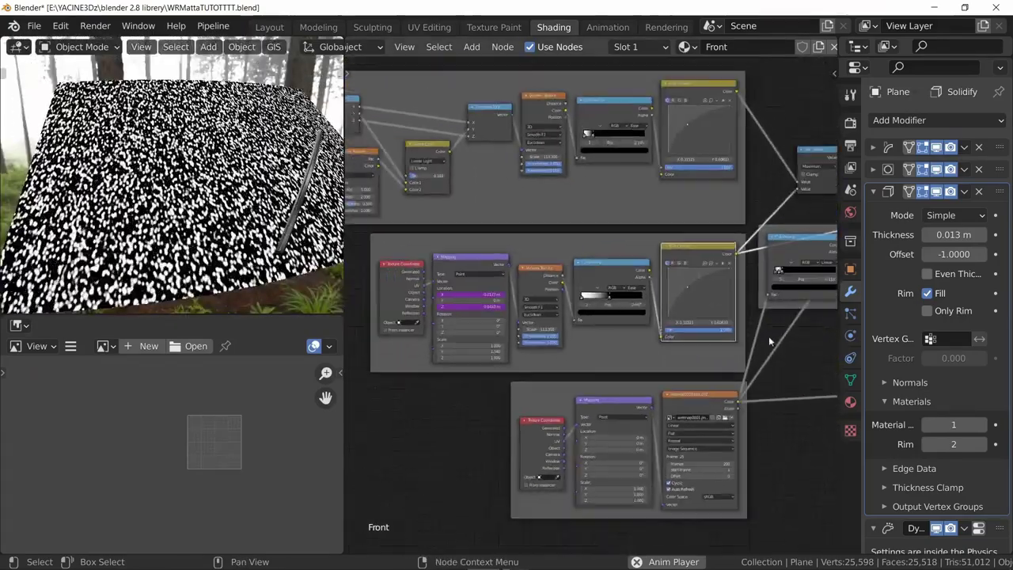
pyautogui.moveTo(671, 322)
pyautogui.mouseDown(button='middle')
pyautogui.moveTo(392, 312)
pyautogui.moveTo(684, 311)
pyautogui.mouseUp(button='middle')
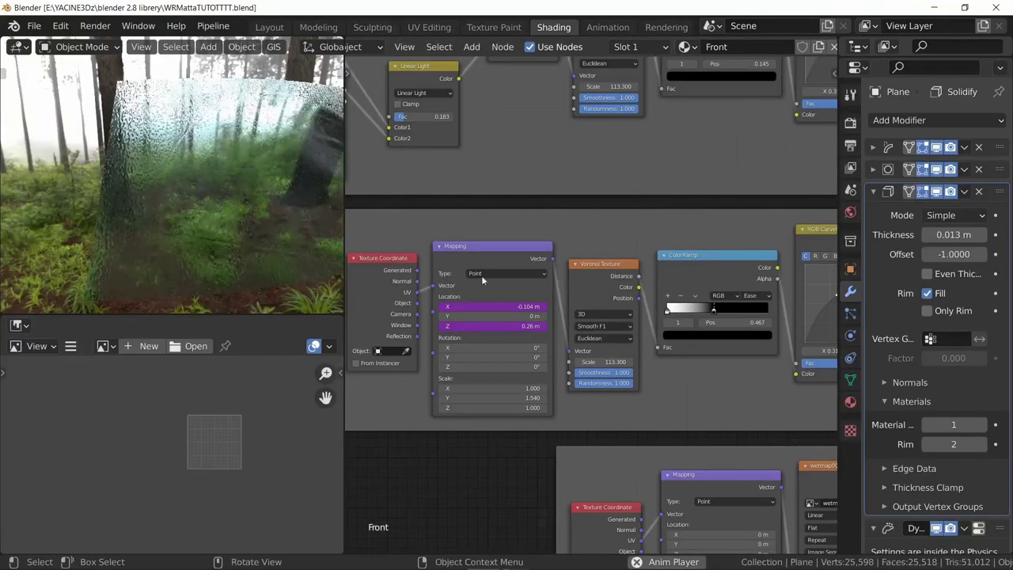
pyautogui.moveTo(703, 319); pyautogui.dragTo(671, 309, button='middle')
pyautogui.moveTo(684, 304); pyautogui.dragTo(704, 302)
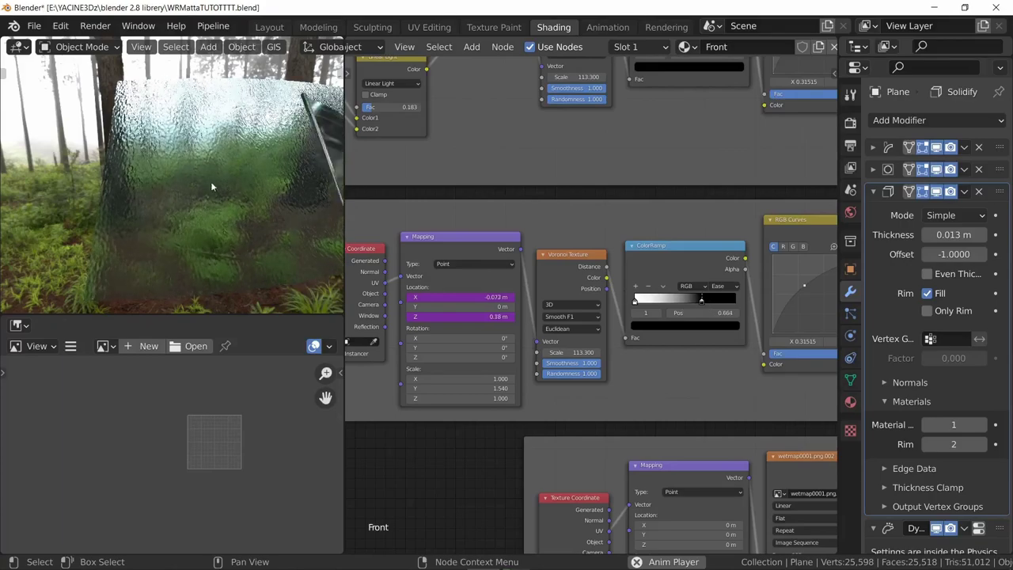
# Step: Inspect the moving droplets on the windshield up close while the animation plays
pyautogui.keyDown('ctrl'); pyautogui.moveTo(211, 184); pyautogui.dragTo(171, 156, button='middle'); pyautogui.keyUp('ctrl')
pyautogui.moveTo(236, 197); pyautogui.dragTo(150, 192, button='middle')
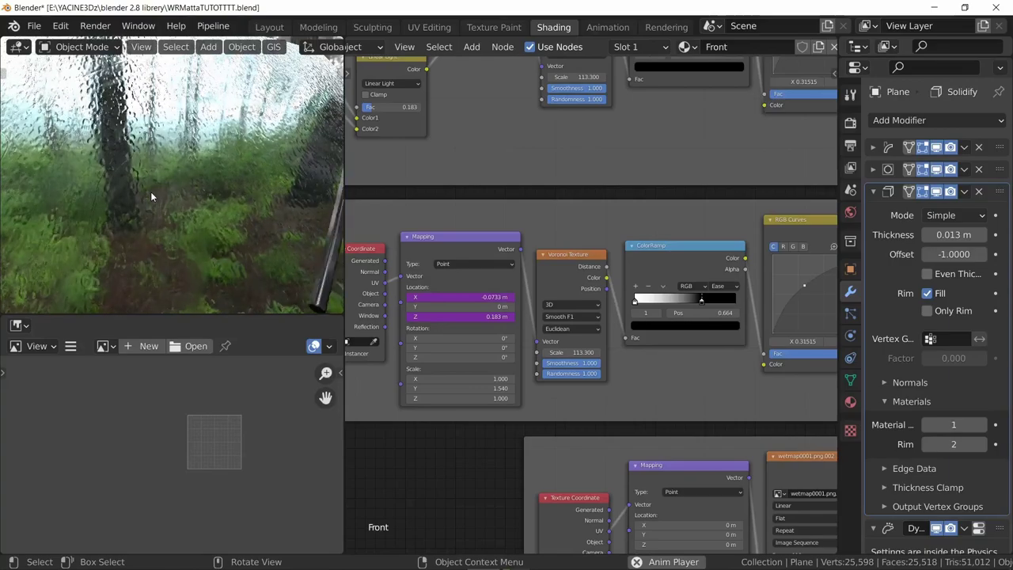
pyautogui.moveTo(152, 197); pyautogui.dragTo(212, 208, button='middle')
pyautogui.scroll(1, 212, 209)
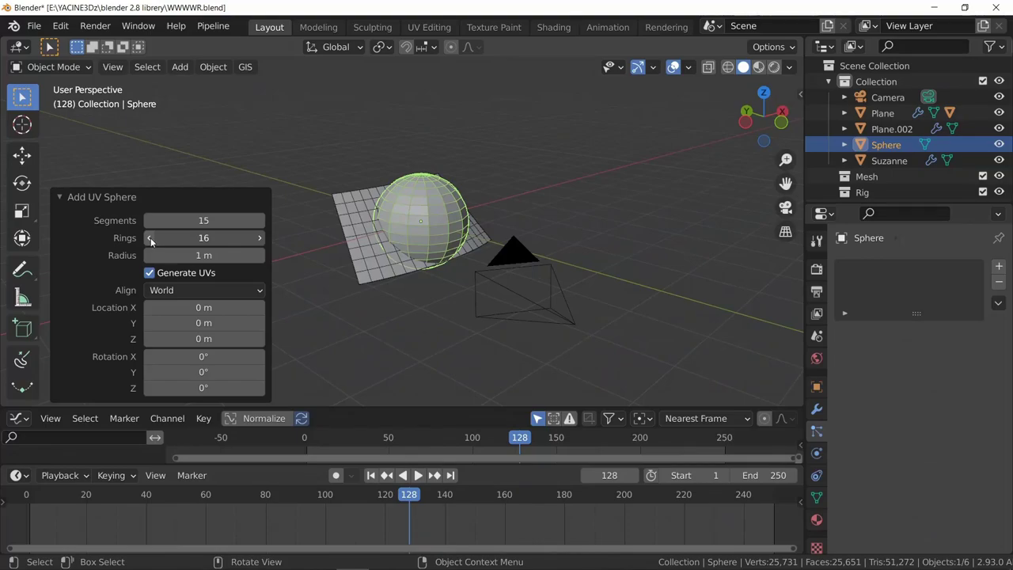
# Step: Configure the new UV sphere with 12 segments and 9 rings
pyautogui.click(150, 239)
pyautogui.click(151, 239)
pyautogui.click(150, 239)
pyautogui.click(151, 239)
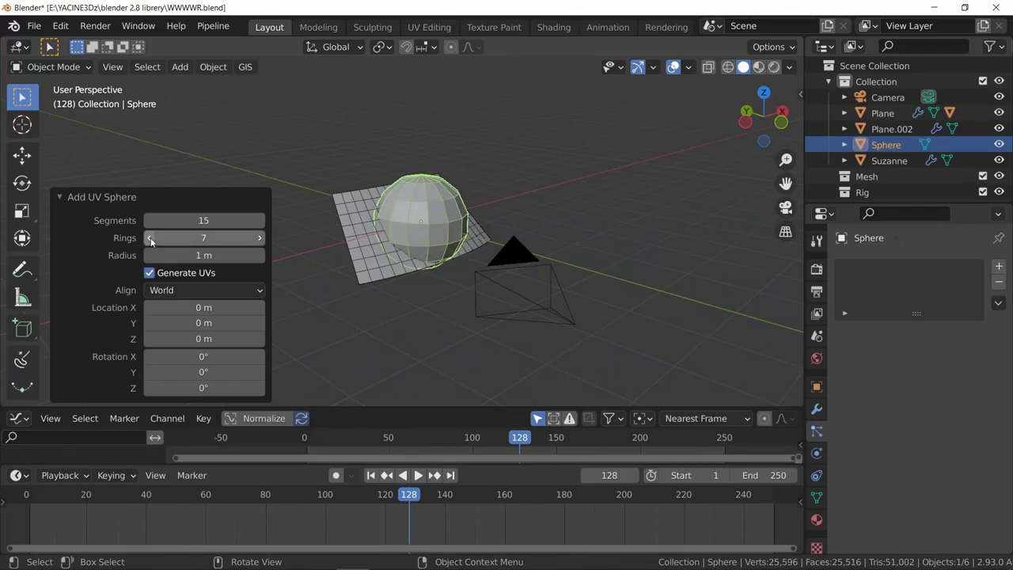
pyautogui.click(151, 239)
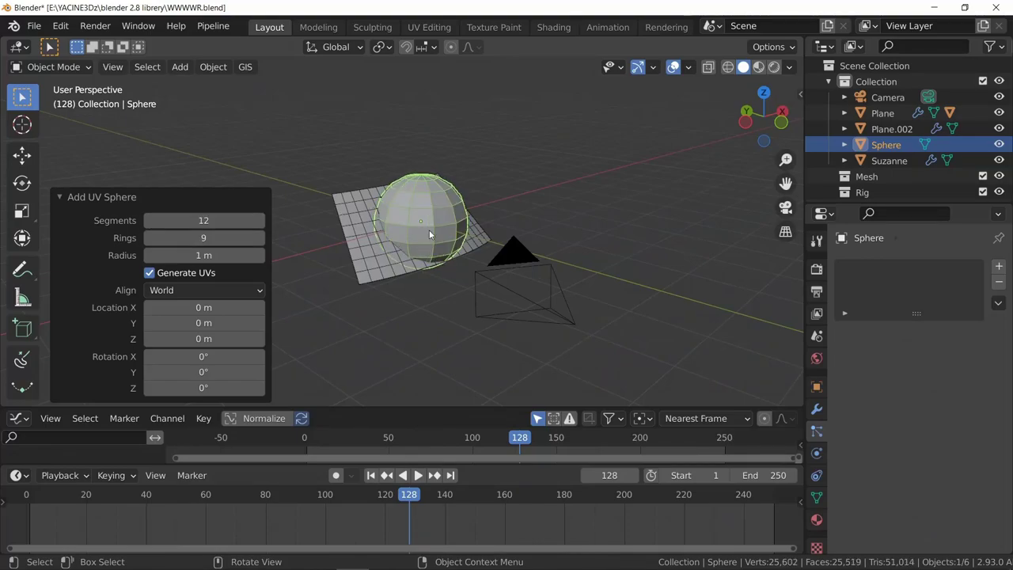
# Step: Raise the sphere's top vertex about 1.17 m along Z using proportional editing with Sharp falloff to form a pointed drop
pyautogui.moveTo(429, 230); pyautogui.dragTo(478, 61, button='middle')
pyautogui.press('Tab')
pyautogui.click(424, 176)
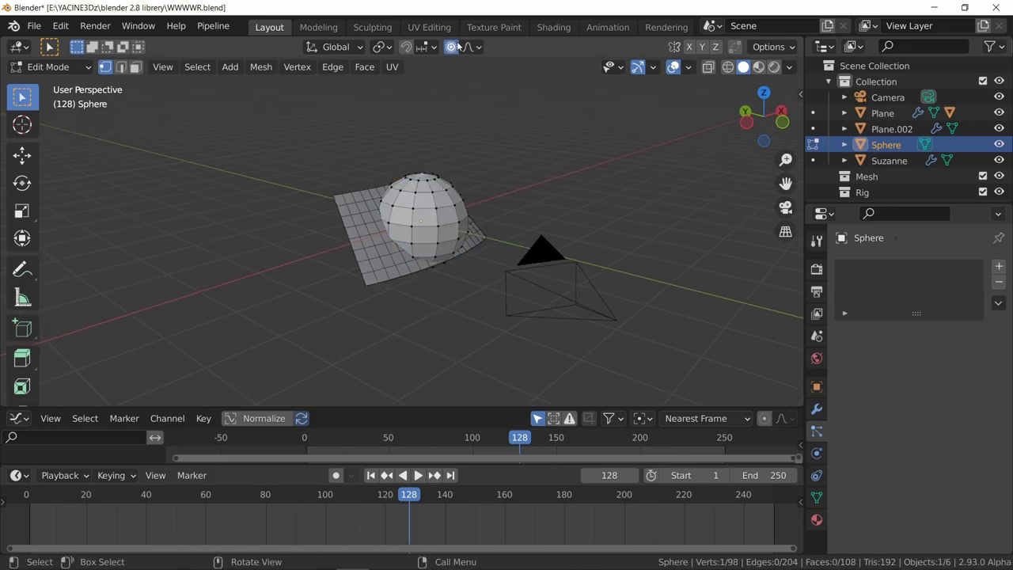
pyautogui.click(467, 47)
pyautogui.click(455, 181)
pyautogui.press('g')
pyautogui.press('z')
pyautogui.scroll(-2, 419, 169)
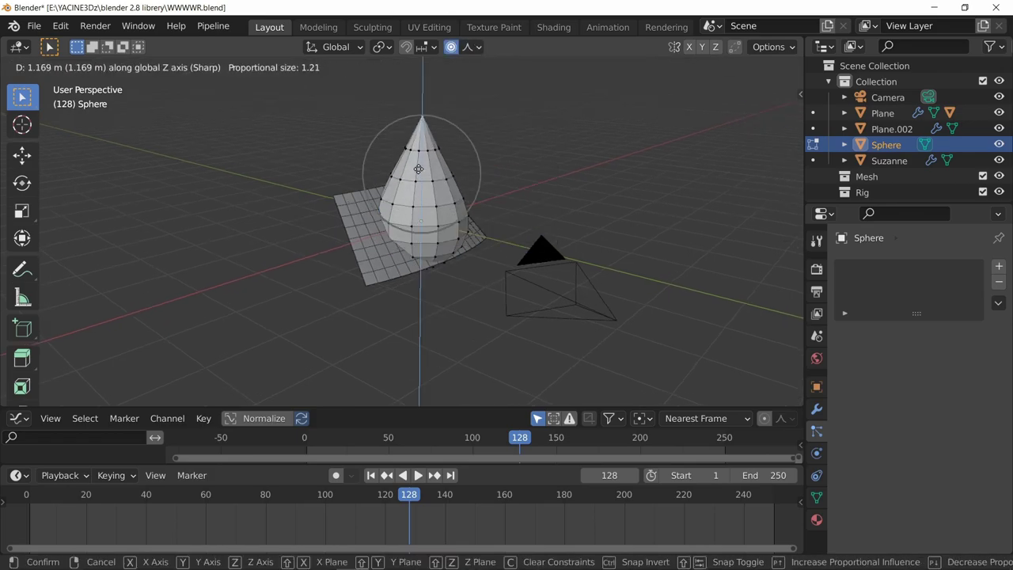
pyautogui.click(419, 181)
# Step: Scale the whole drop mesh horizontally into a slender shape, keeping its height, and move the object 6.0589 m along Y
pyautogui.press('a')
pyautogui.press('s')
pyautogui.press('z')
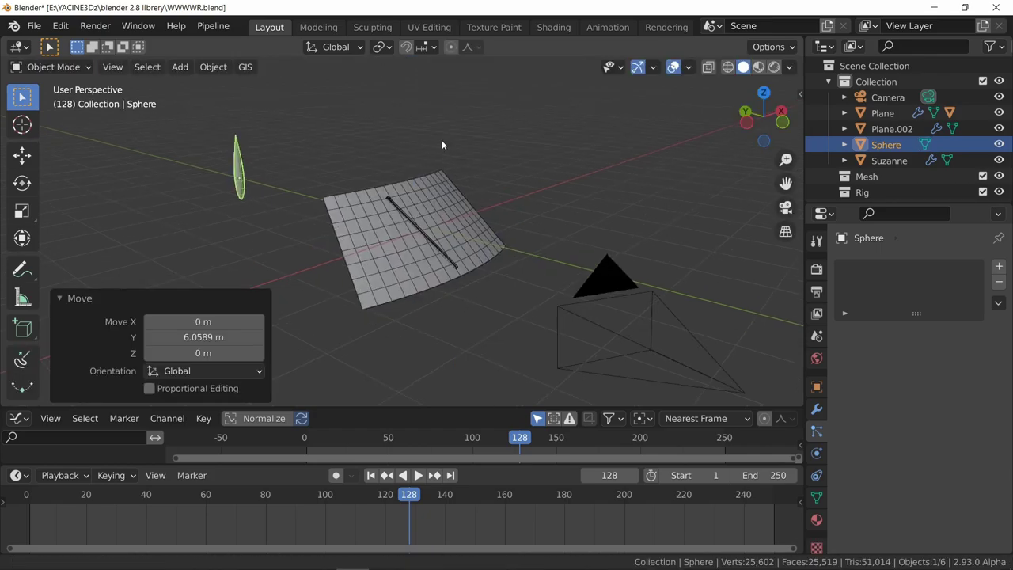
pyautogui.moveTo(442, 140); pyautogui.dragTo(455, 171, button='middle')
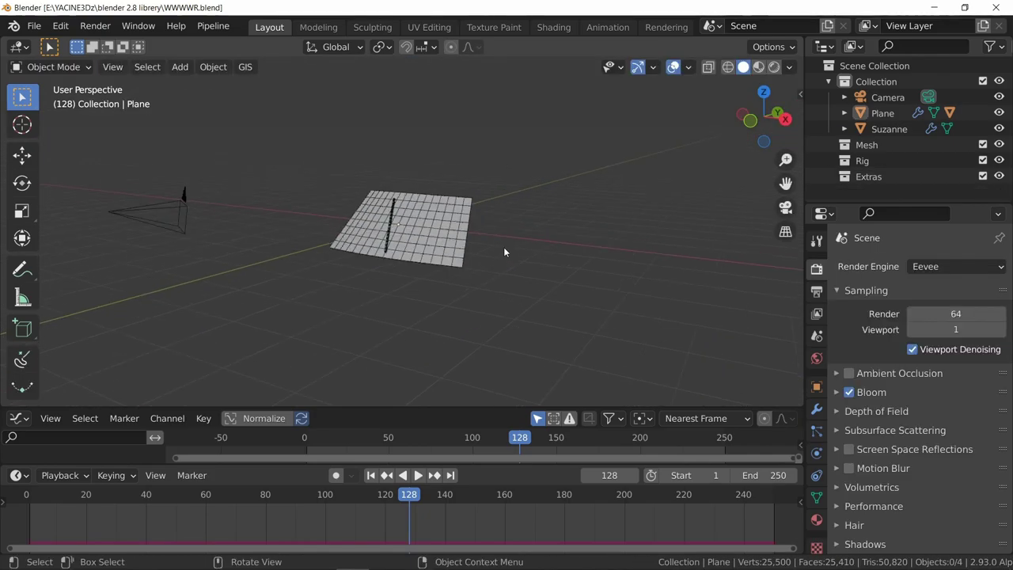
# Step: Add a plane, place it high above the windshield and scale its mesh up to cover a wider area
pyautogui.moveTo(503, 247); pyautogui.dragTo(462, 242, button='middle')
pyautogui.hotkey('shift', 'a')
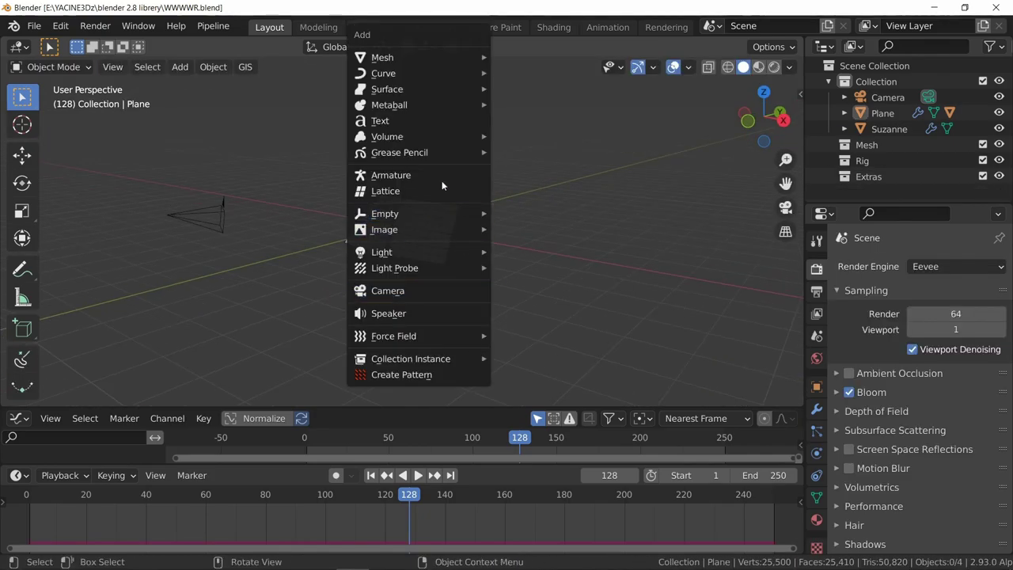
pyautogui.moveTo(443, 58)
pyautogui.click(519, 58)
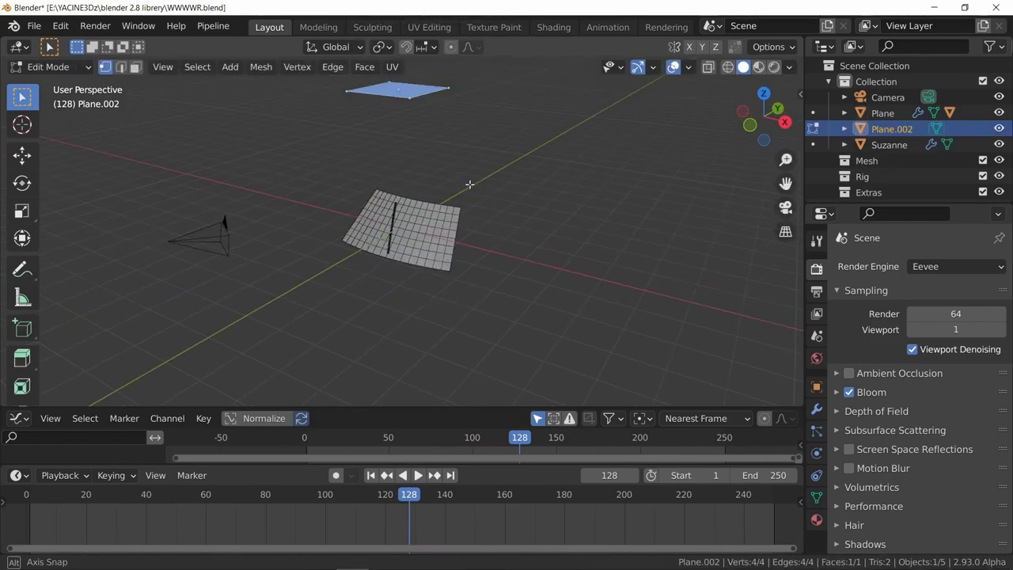
pyautogui.press('s')
pyautogui.click(622, 283)
pyautogui.press('Tab')
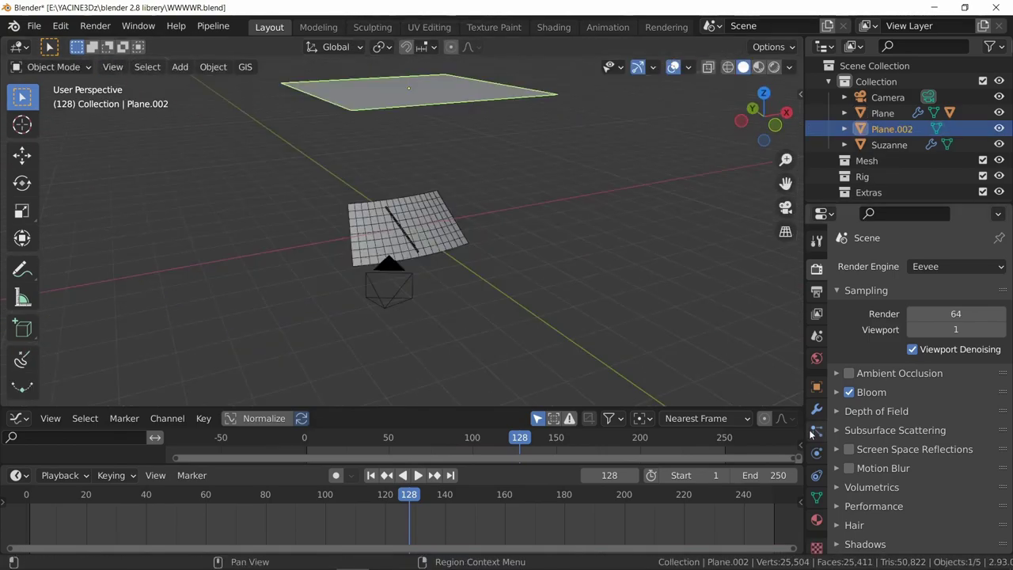
# Step: Add an emitter particle system to the large plane above the windshield
pyautogui.click(817, 431)
pyautogui.click(998, 267)
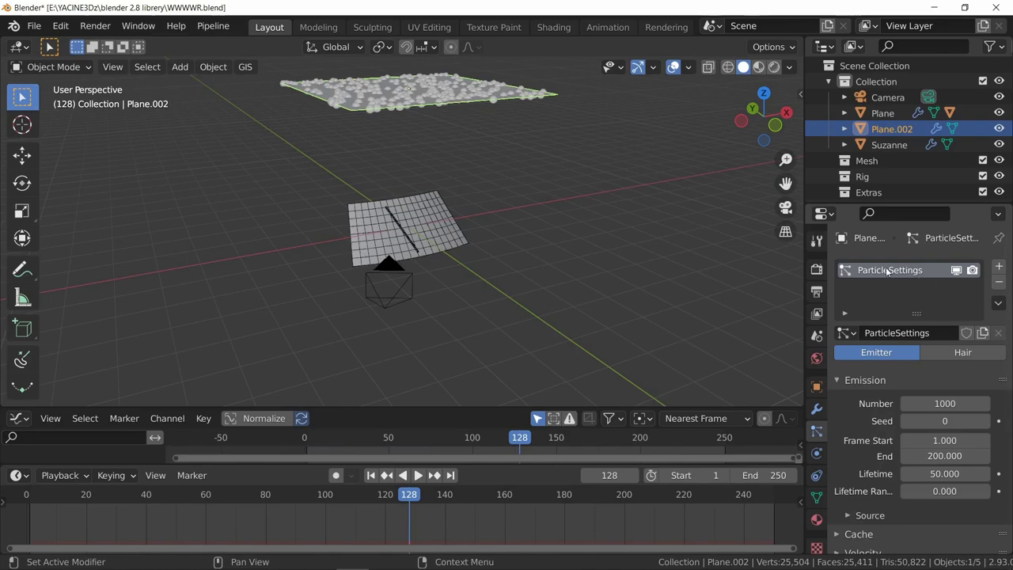